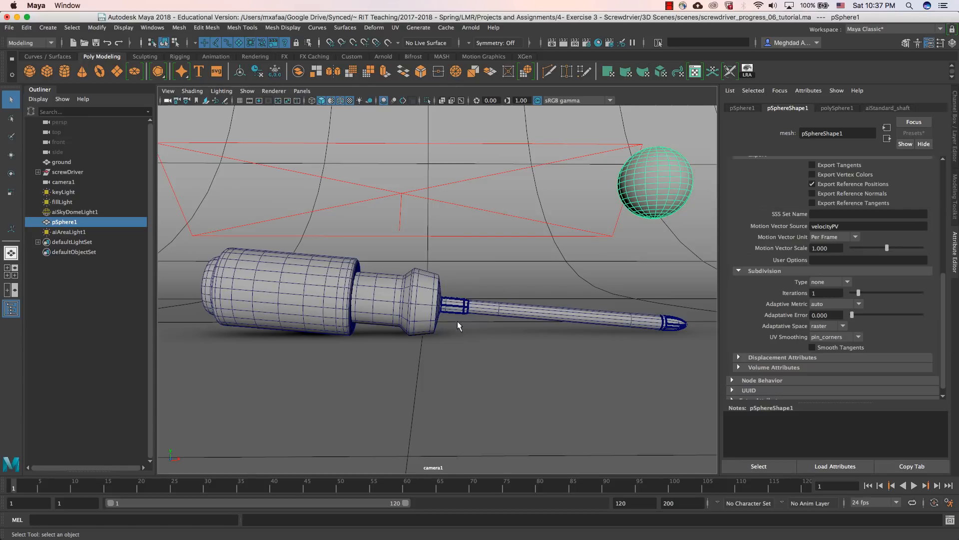
Step: Switch the viewport to the persp camera and examine how the lights, ground and screwdriver are arranged
left_click(302, 94)
mouse_move(319, 100)
left_click(416, 110)
left_click_drag(468, 332, 350, 304)
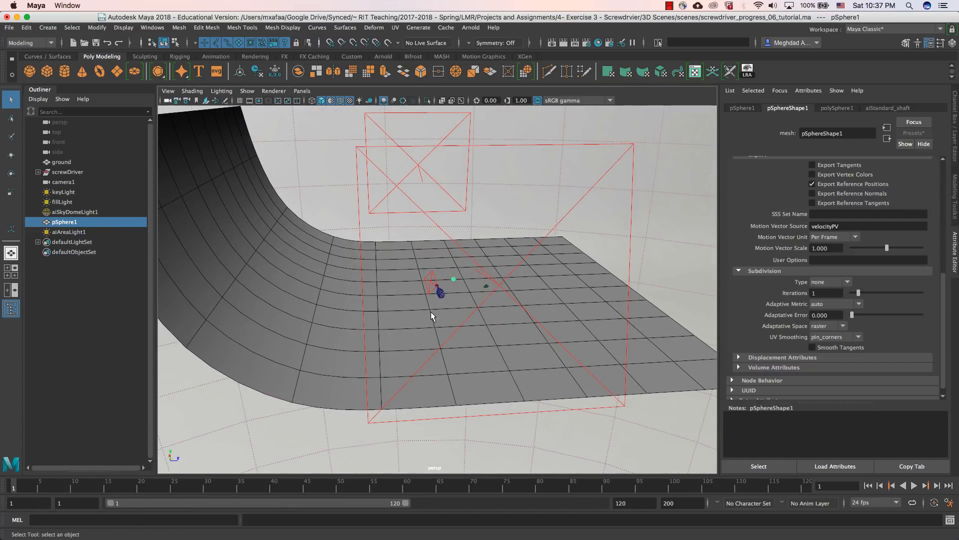
left_click_drag(464, 299, 446, 403)
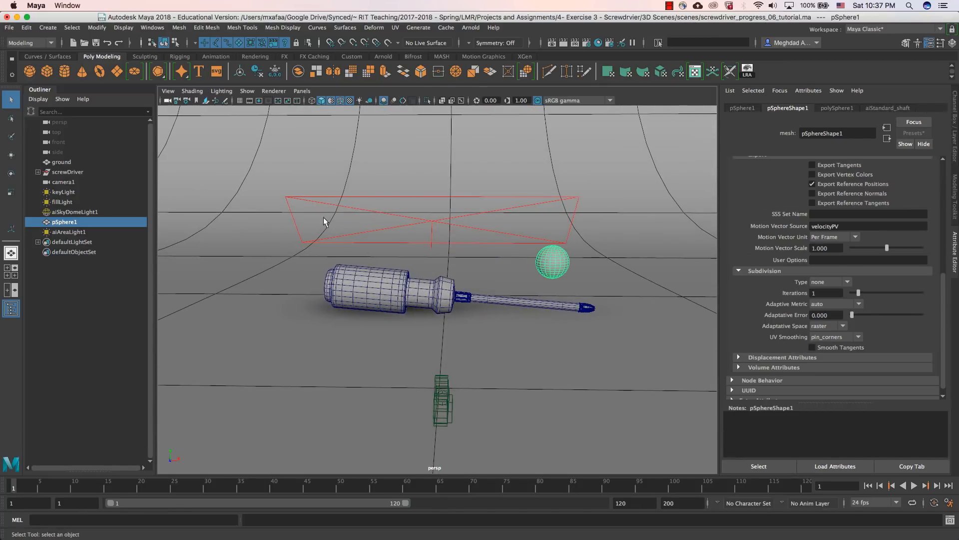
Step: Look through camera1 in the viewport and display its resolution gate
left_click(301, 91)
mouse_move(345, 101)
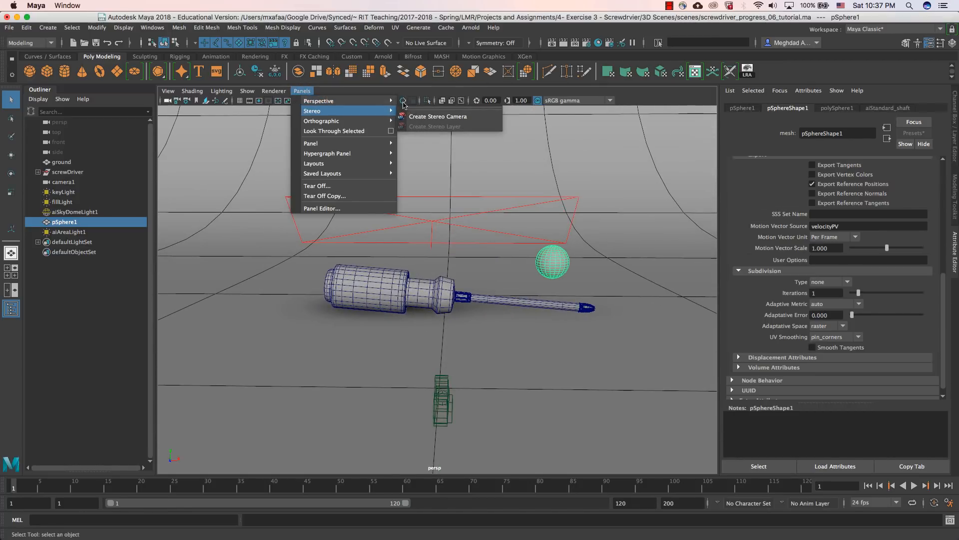
left_click(429, 102)
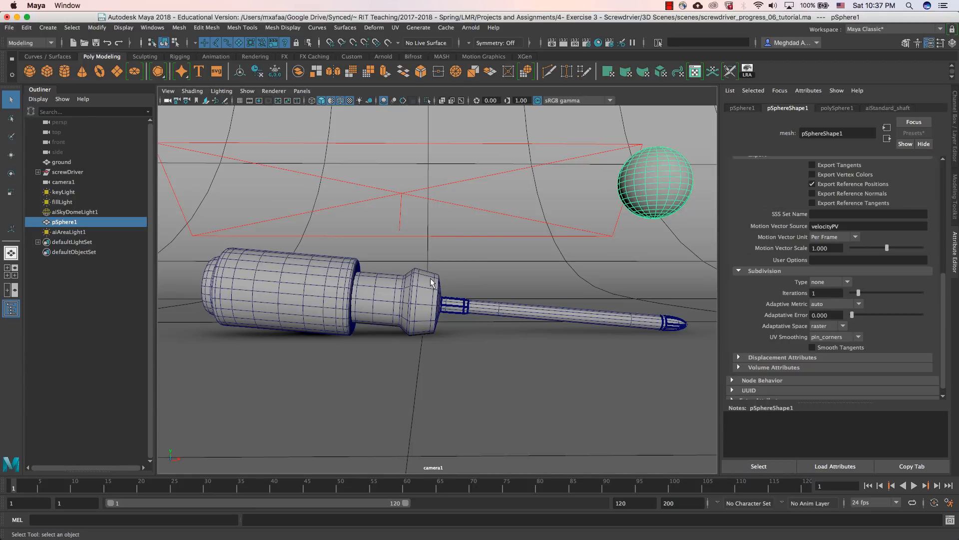
left_click(258, 101)
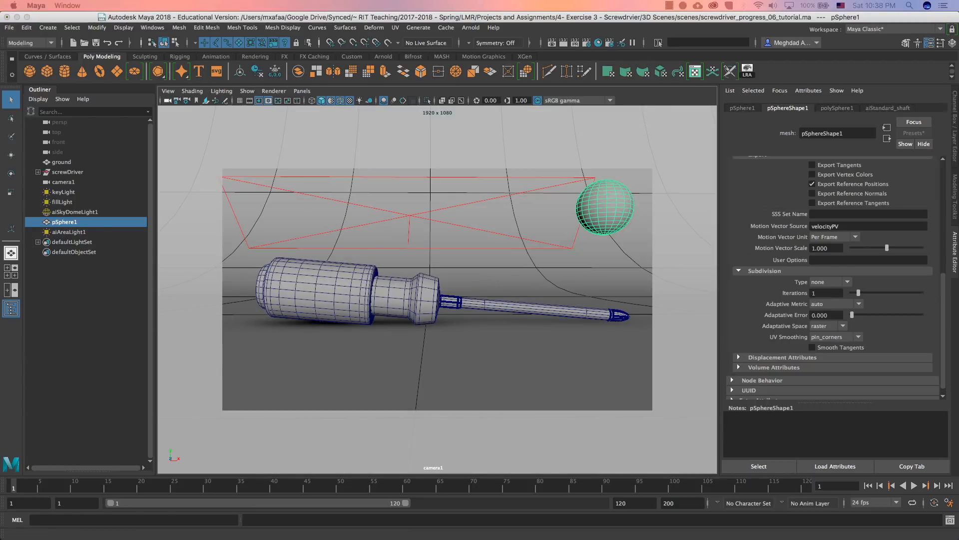
Step: Replace the transmission_albedo AOV with the built-in transmission AOV in the Arnold render settings
left_click_drag(0, 75, 318, 93)
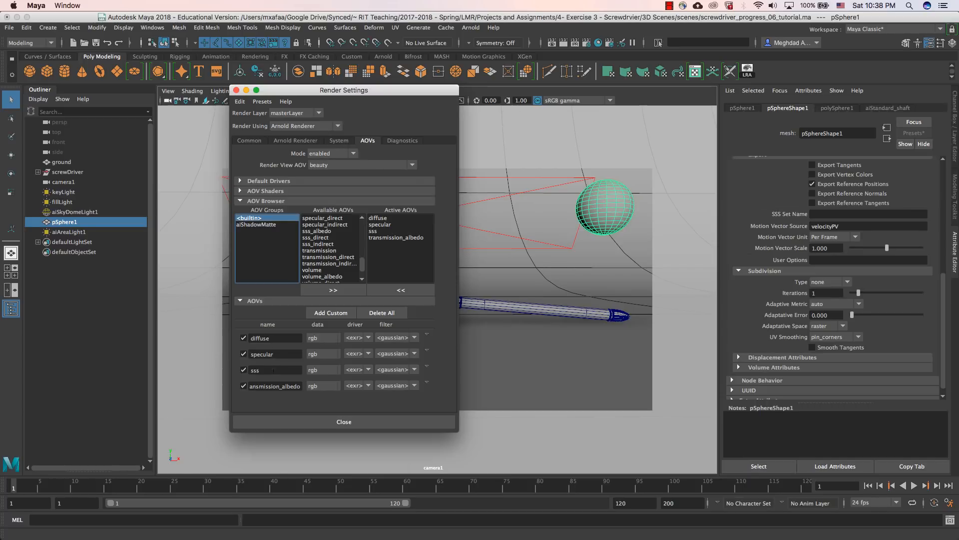
left_click_drag(320, 92, 594, 103)
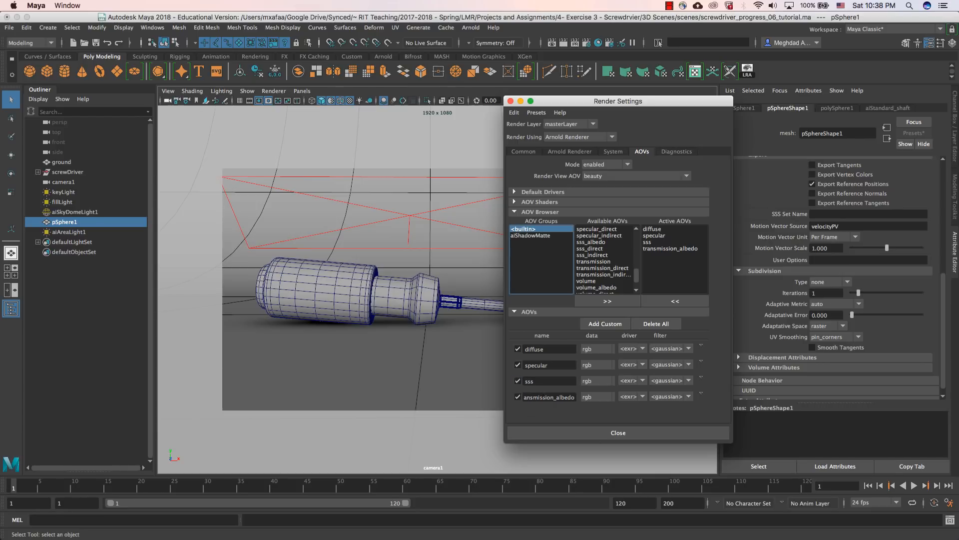
left_click(542, 397)
left_click(701, 395)
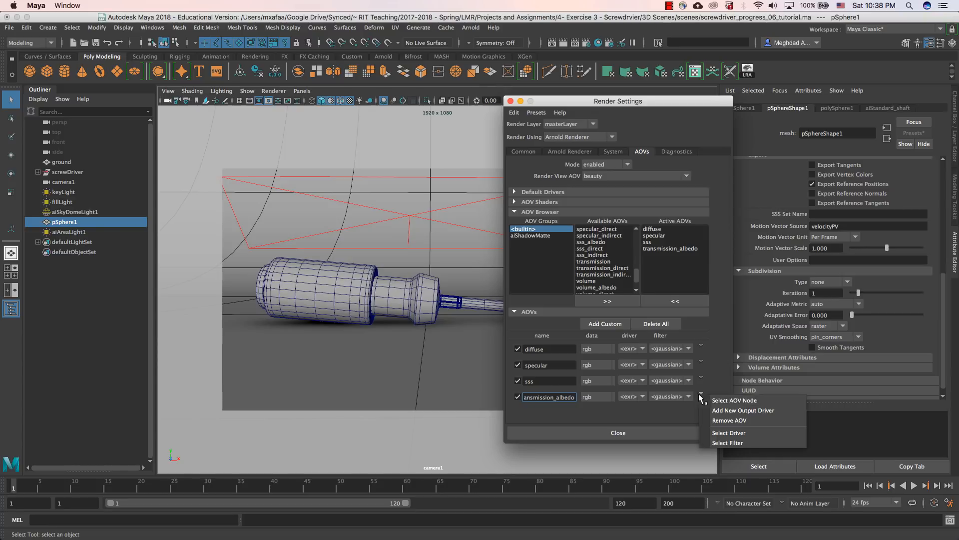
left_click(718, 421)
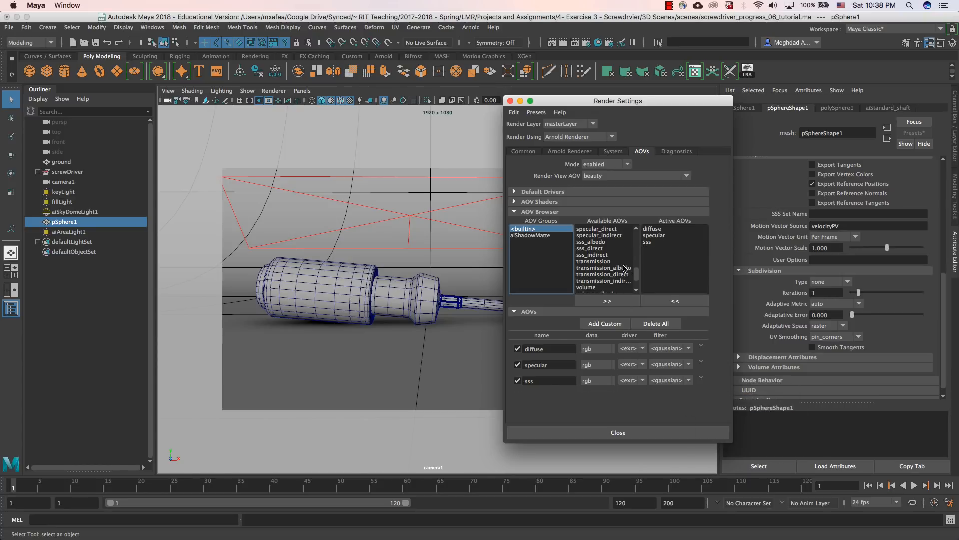
double_click(606, 261)
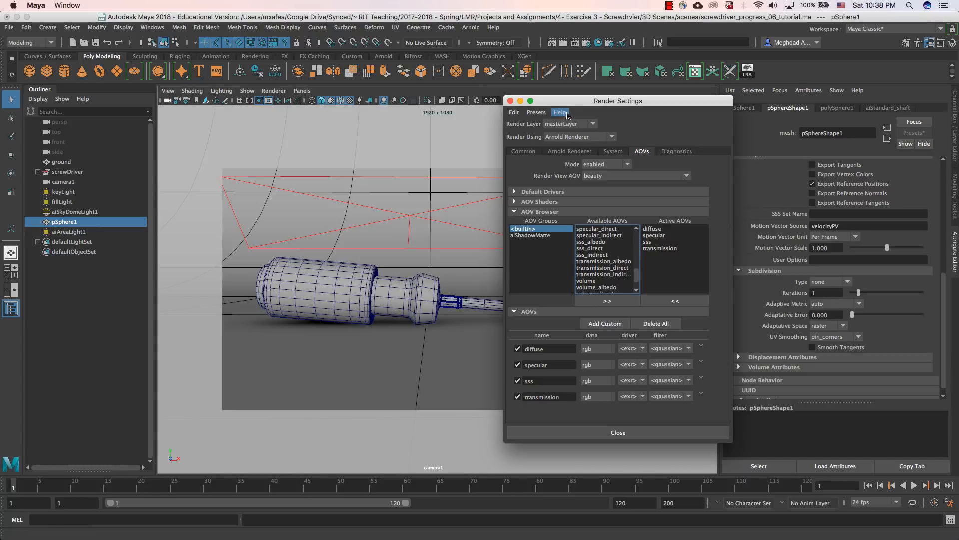
Step: Select the screwdriver's grip and body in turn and examine the specular and transmission settings of the aiStandard_plastic material
mouse_move(577, 107)
left_mouse_down()
mouse_move(619, 106)
mouse_move(572, 111)
left_mouse_up()
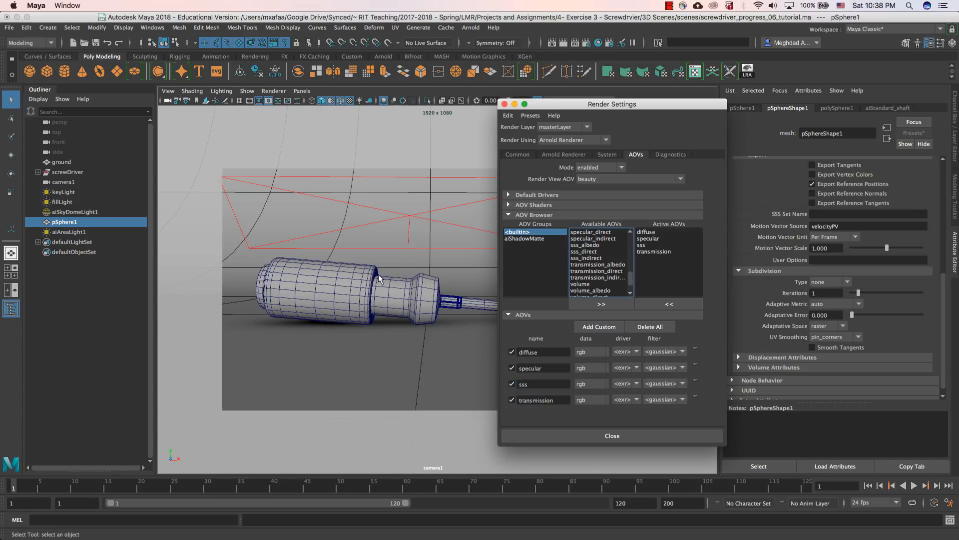
left_click(351, 287)
left_click_drag(582, 109, 569, 150)
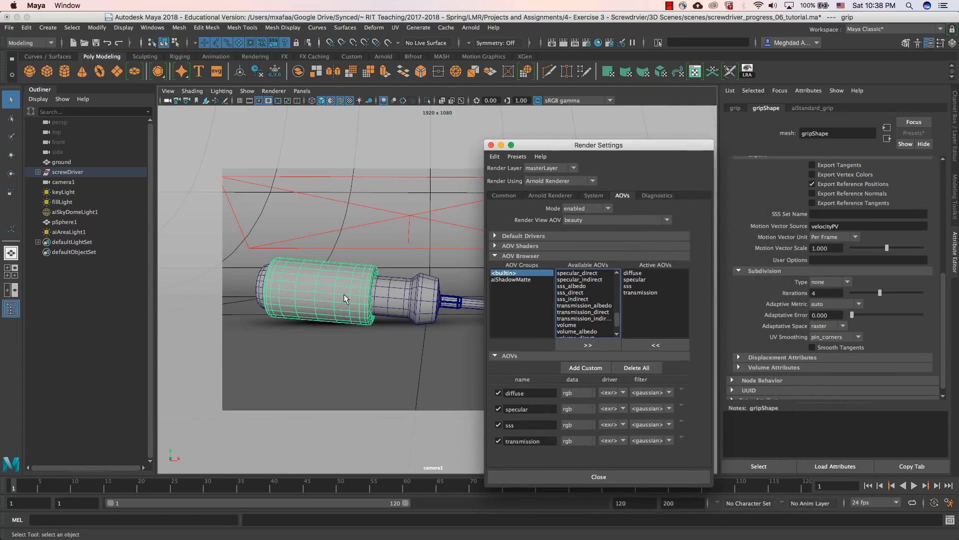
left_click(395, 295)
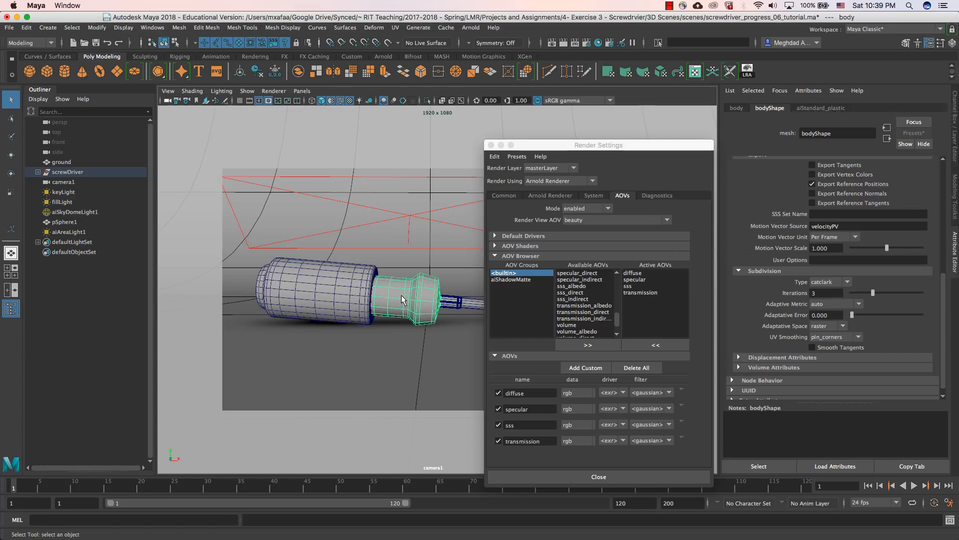
left_click_drag(548, 146, 585, 137)
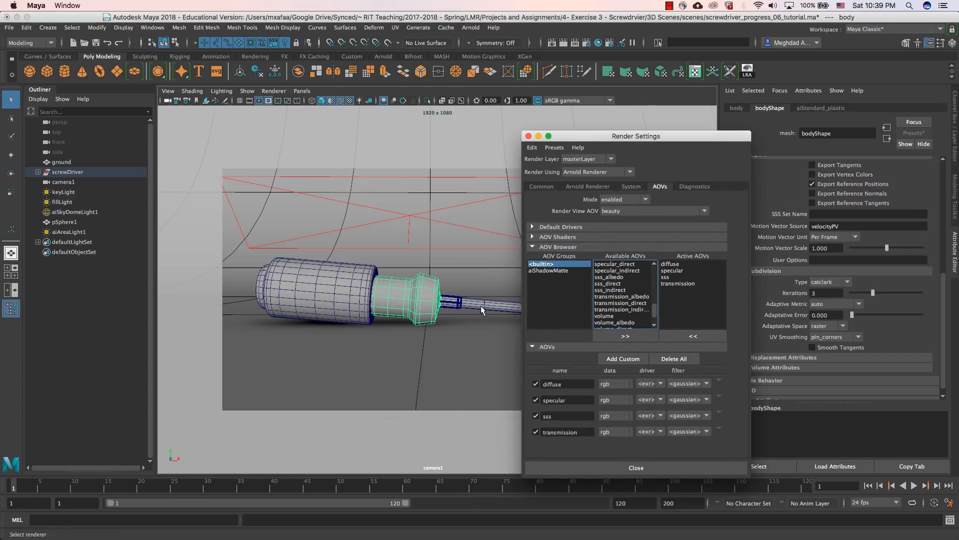
left_click(830, 108)
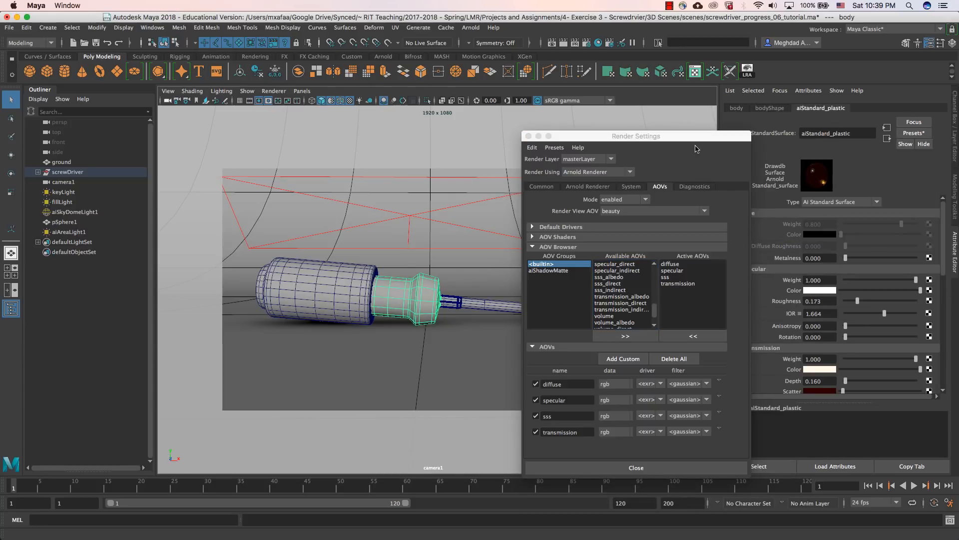
left_click_drag(695, 136, 627, 133)
scroll(770, 308, "down", 3)
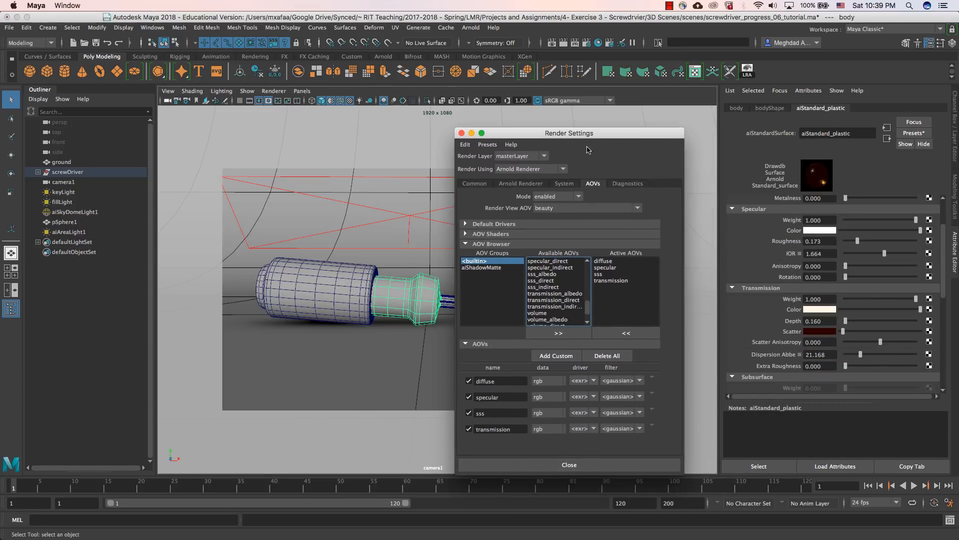
left_click_drag(593, 134, 0, 182)
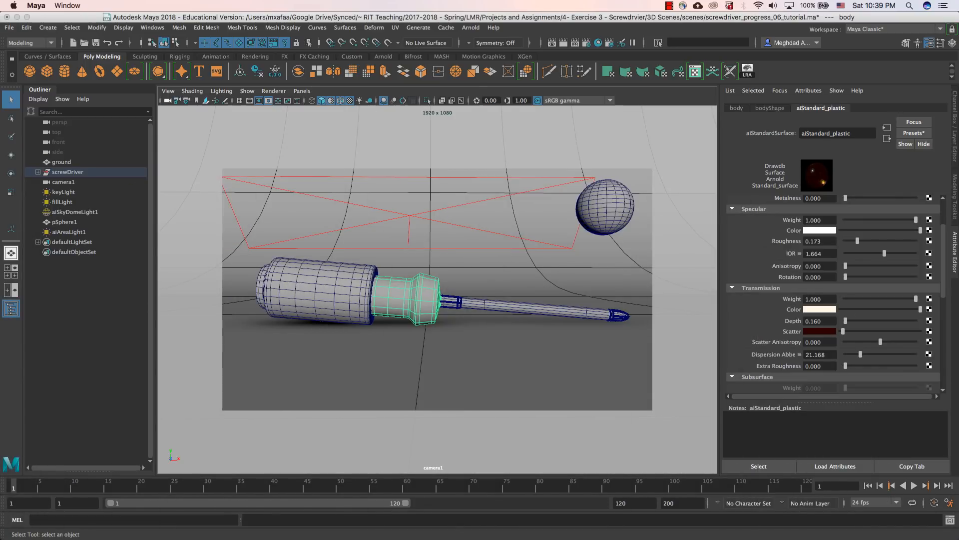
Step: Select the screwdriver's metal tip and examine the base, specular, transmission, subsurface and coat settings of its aiStandard_shaft material
left_click(522, 311)
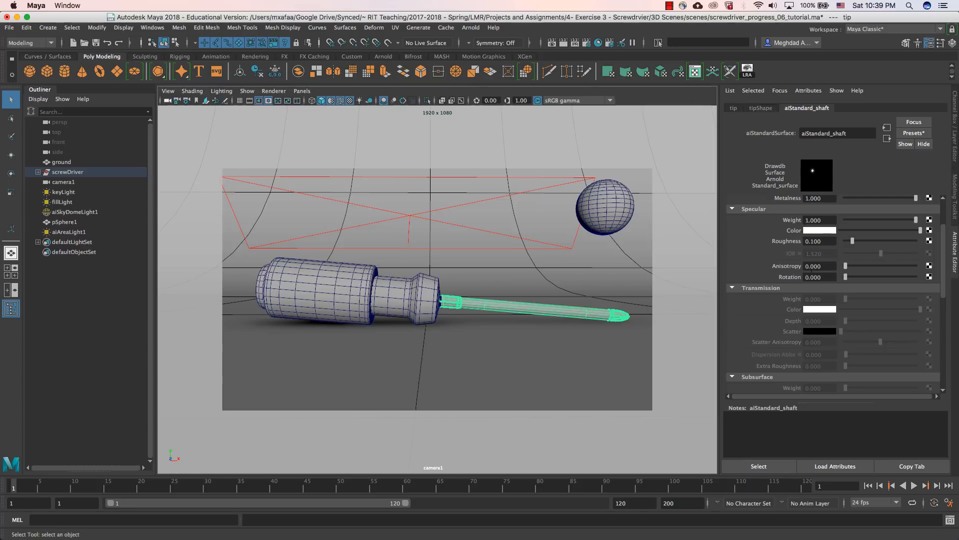
scroll(771, 266, "up", 3)
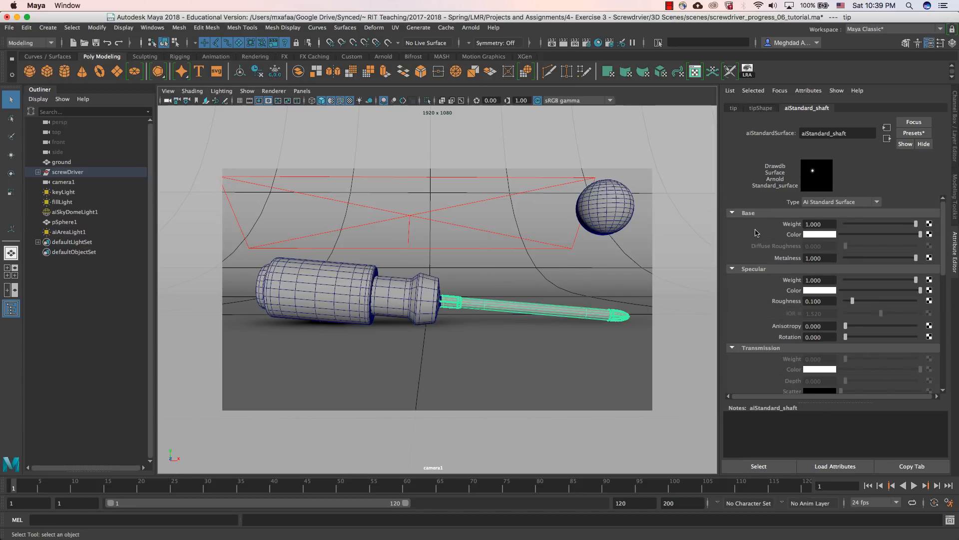
scroll(767, 345, "down", 6)
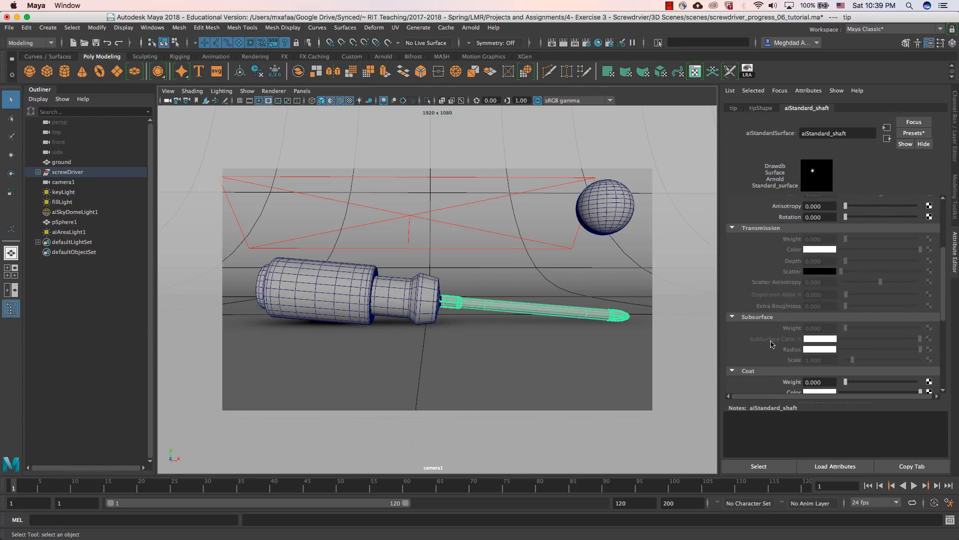
scroll(770, 344, "down", 2)
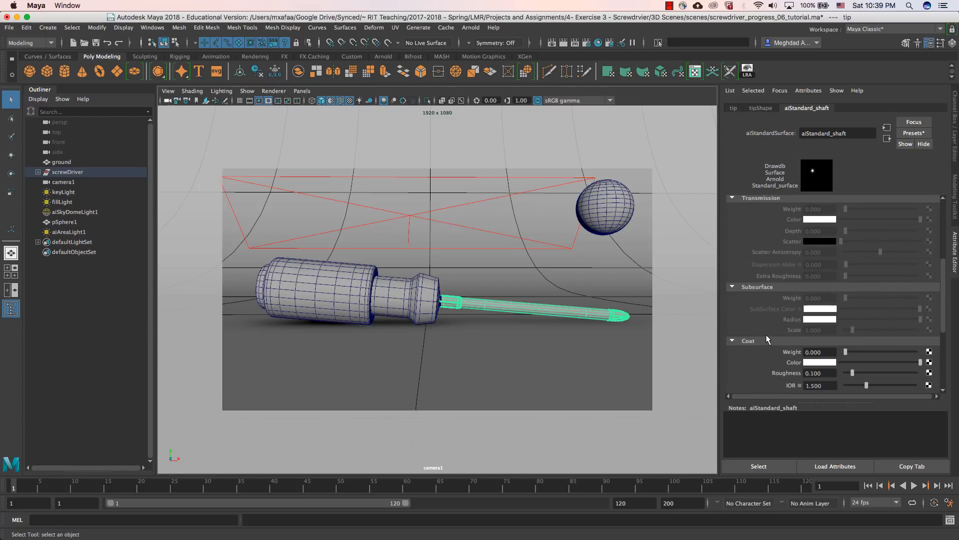
scroll(766, 344, "down", 3)
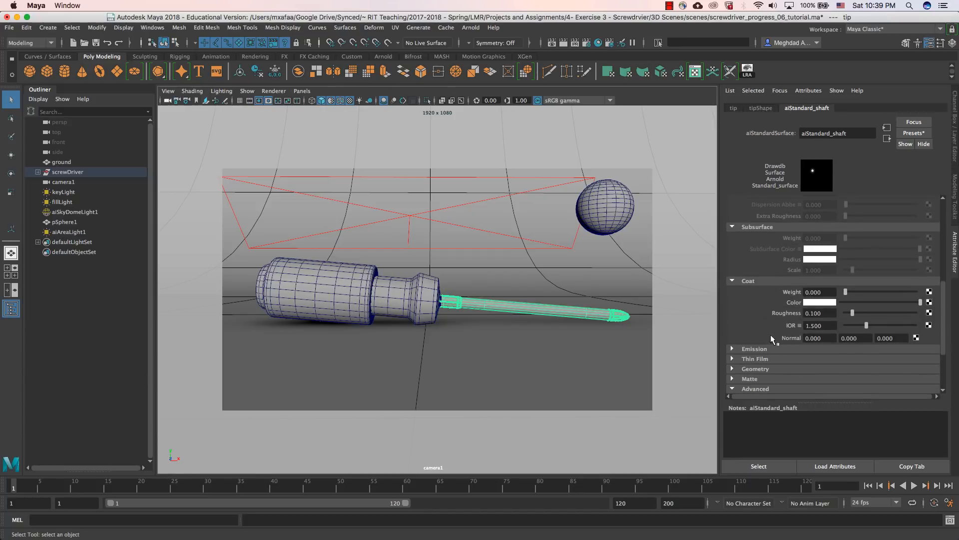
scroll(769, 301, "up", 6)
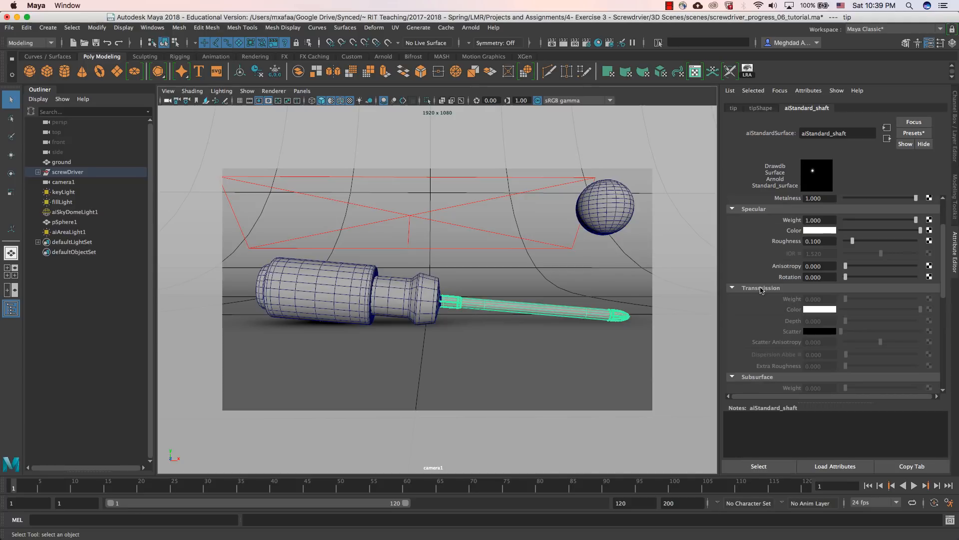
scroll(762, 292, "down", 3)
scroll(766, 308, "up", 4)
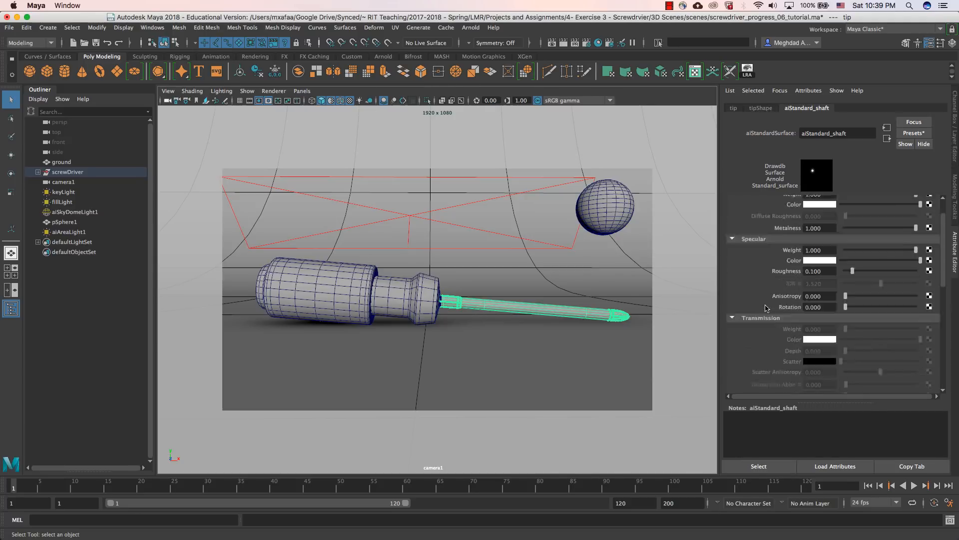
scroll(766, 307, "up", 2)
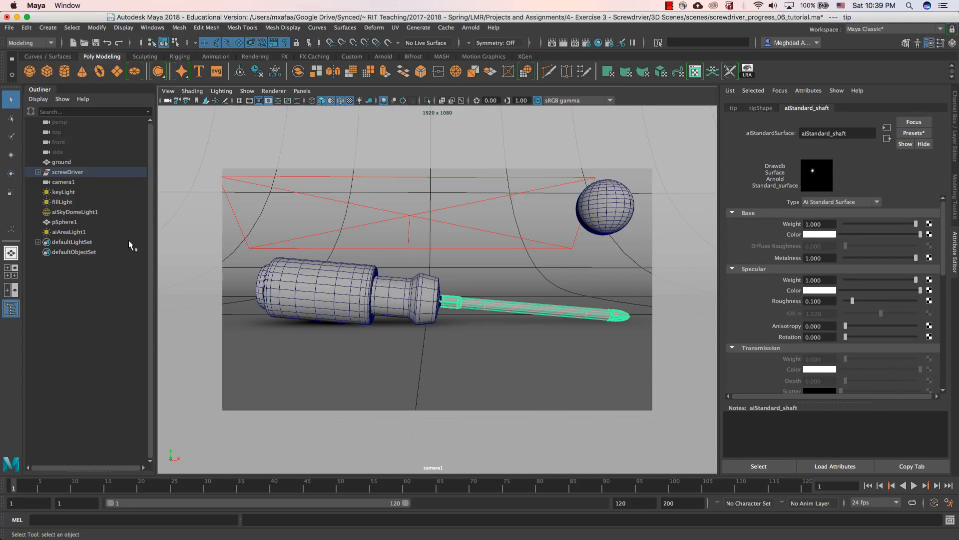
Step: Remove the sss AOV from the active AOVs in the Arnold render settings
left_click_drag(0, 126, 415, 123)
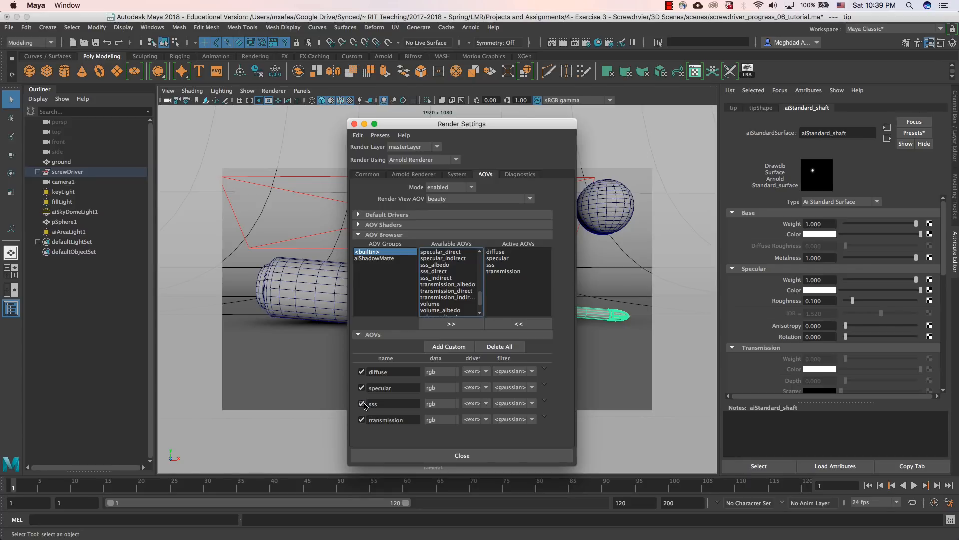
left_click(545, 401)
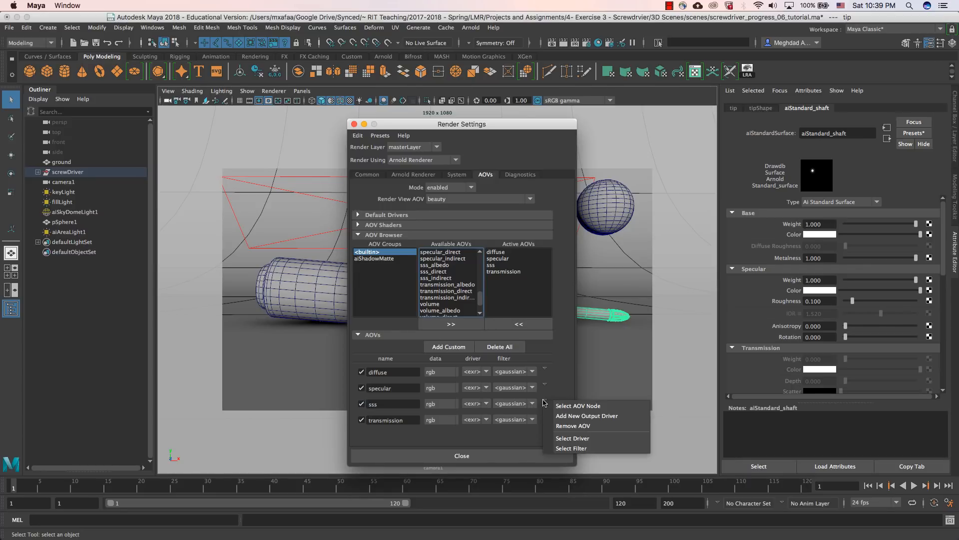
left_click(567, 426)
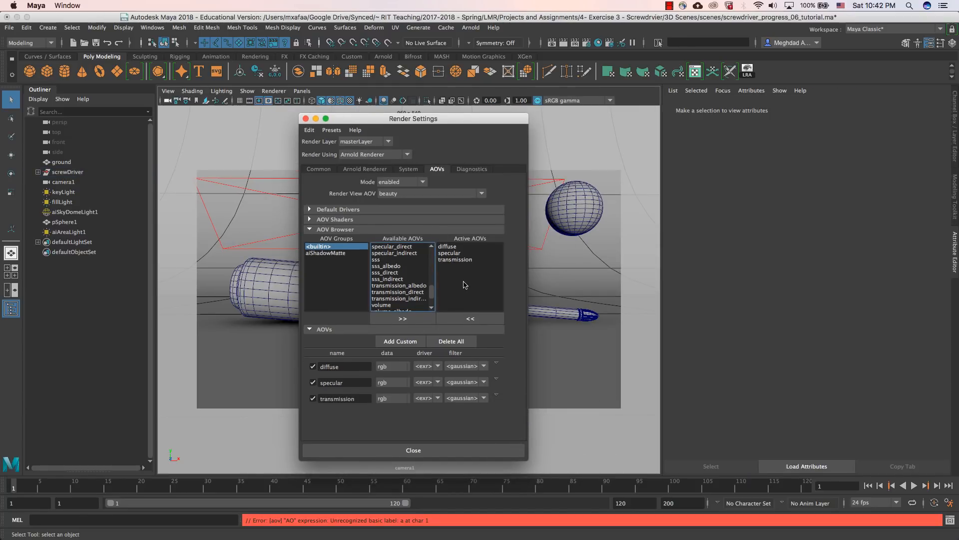
Step: Add a custom AOV named AO and select its AOV node to show its attributes
left_click(400, 341)
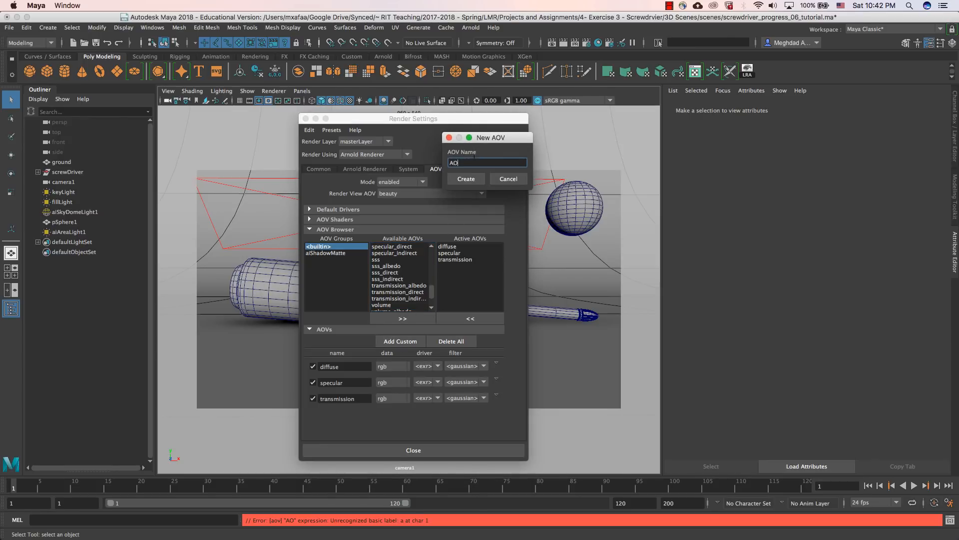
type("AO")
key("Return")
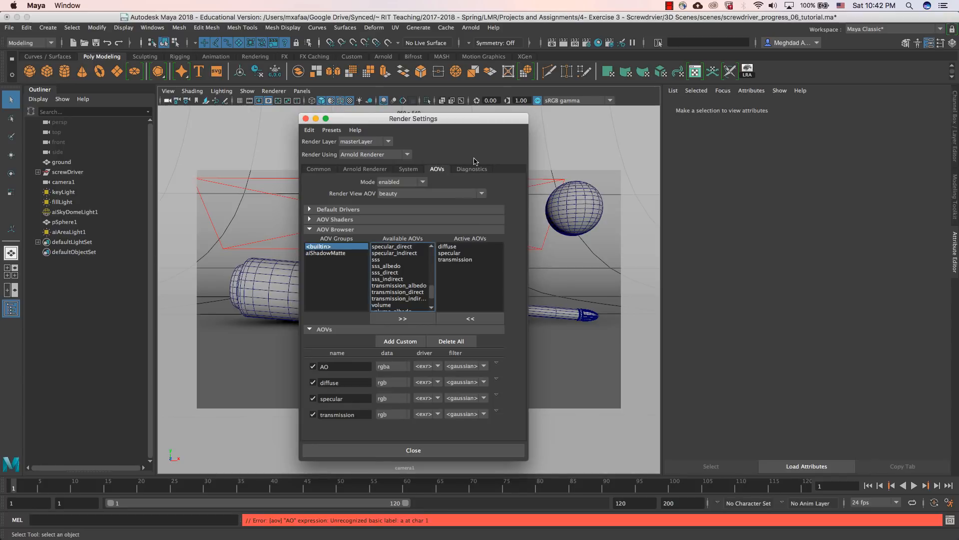
left_click(497, 363)
left_click(555, 367)
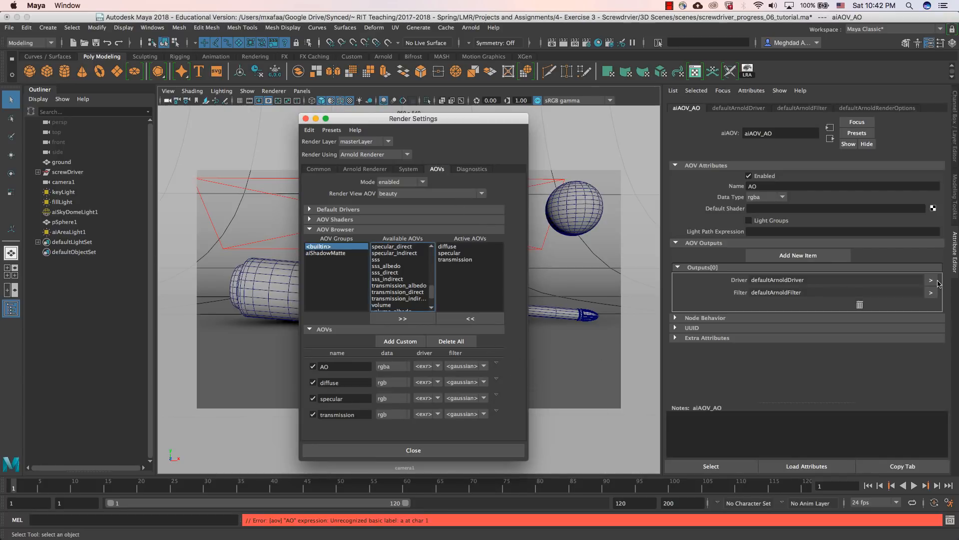
Step: Inspect the aiAmbientOcclusion1 node in the Hypershade graph and close the Hypershade
left_click(598, 43)
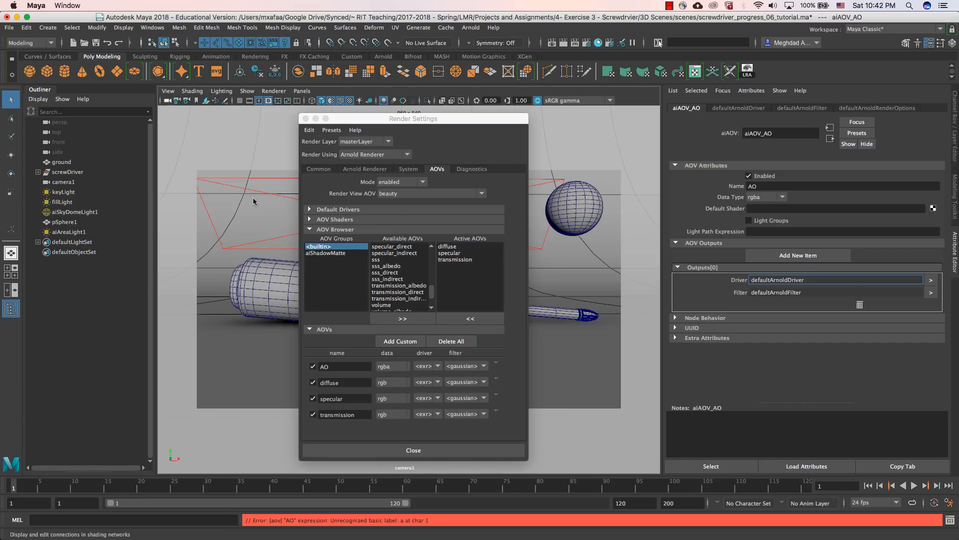
key("space")
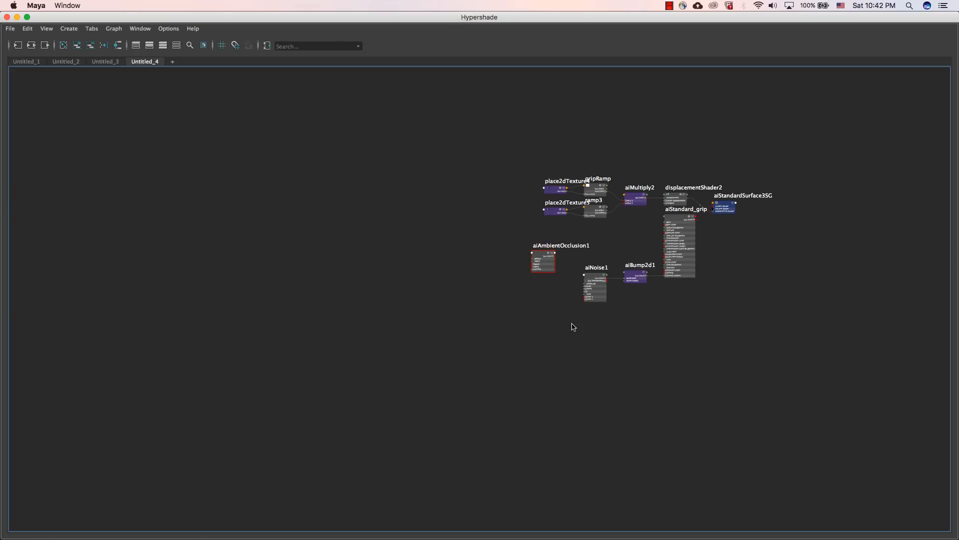
scroll(573, 327, "up", 5)
double_click(500, 108)
key("super+c")
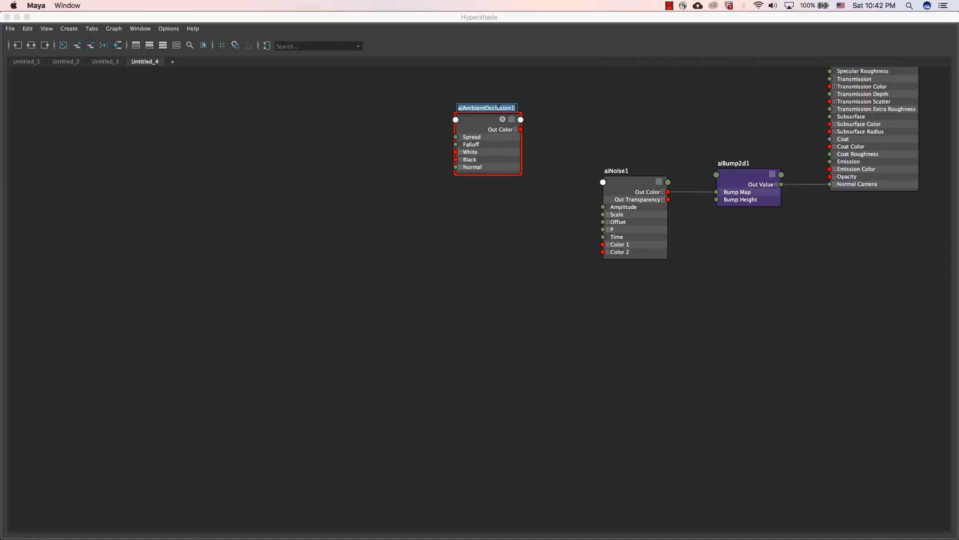
left_click(7, 17)
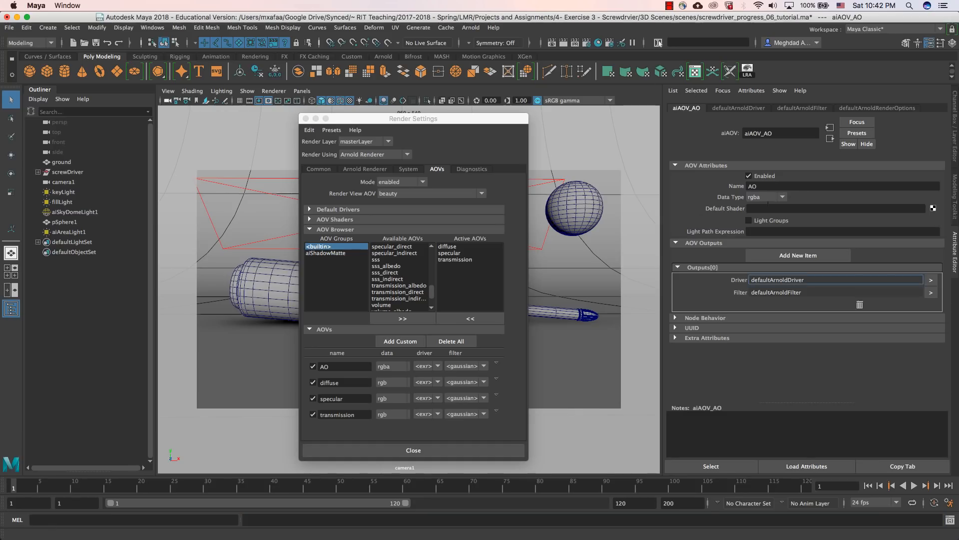
Step: Assign aiAmbientOcclusion1 as the default shader of the AO AOV
left_click(761, 208)
key("super+v")
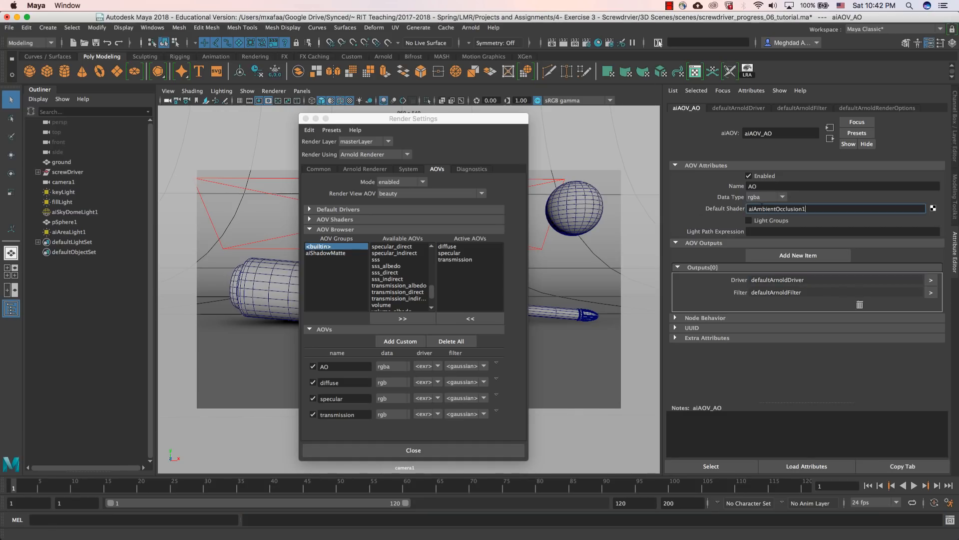
key("Return")
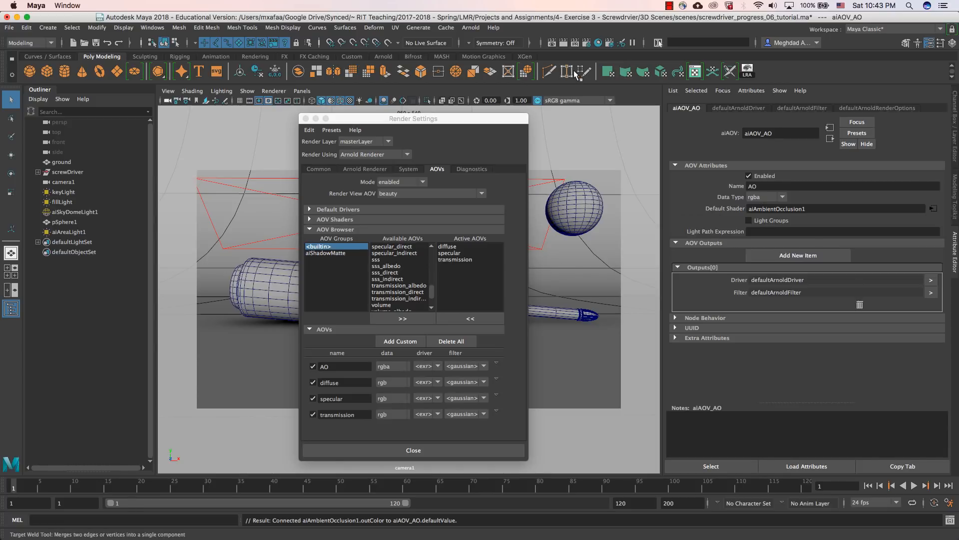
Step: Render the scene with Arnold and check the render options while it refines
left_click(471, 28)
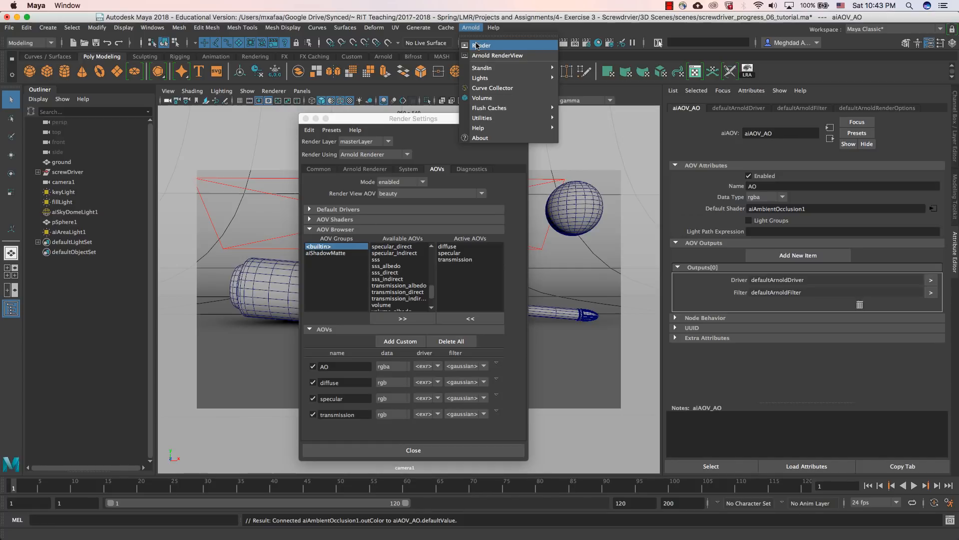
left_click(476, 45)
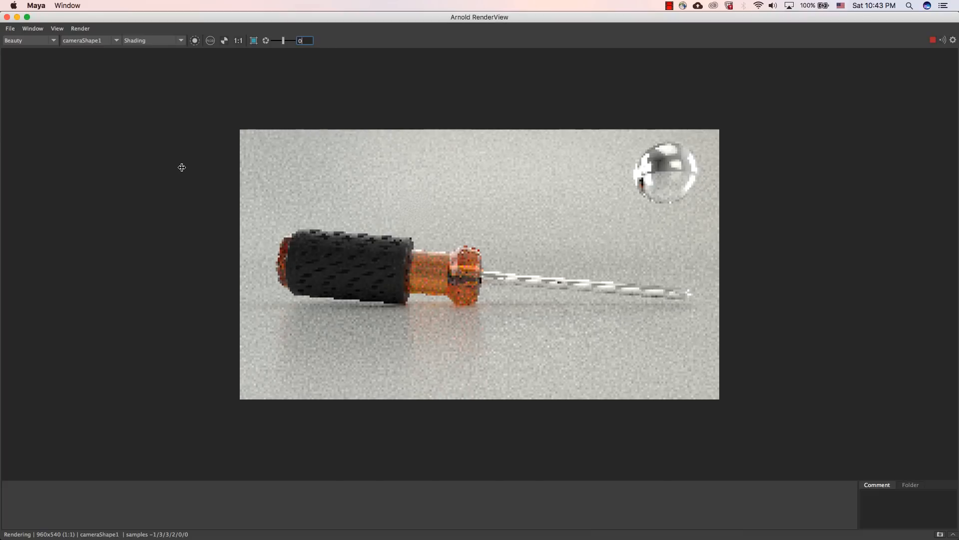
left_click(80, 29)
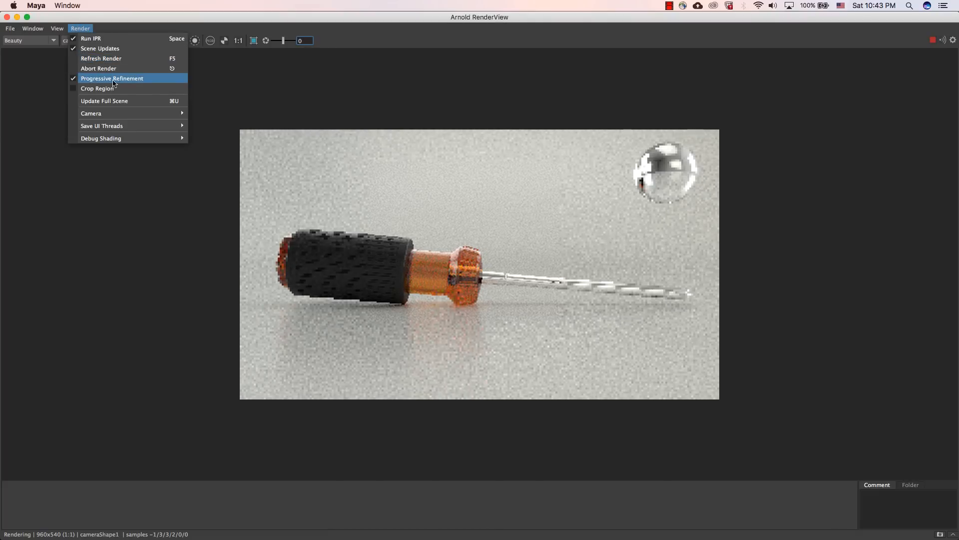
left_click(173, 17)
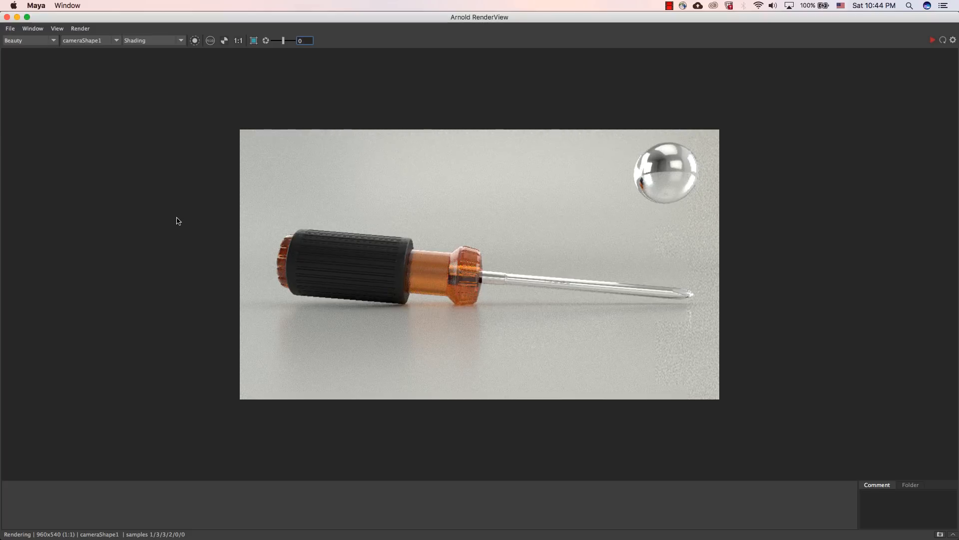
Step: Examine the diffuse, specular, transmission and AO passes of the render, finishing on the Beauty pass
left_click(35, 40)
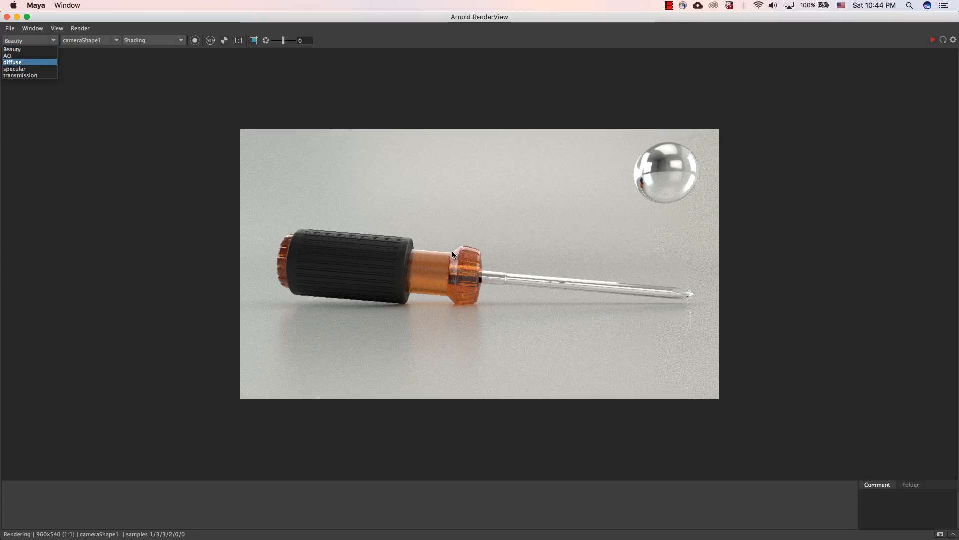
left_click(15, 63)
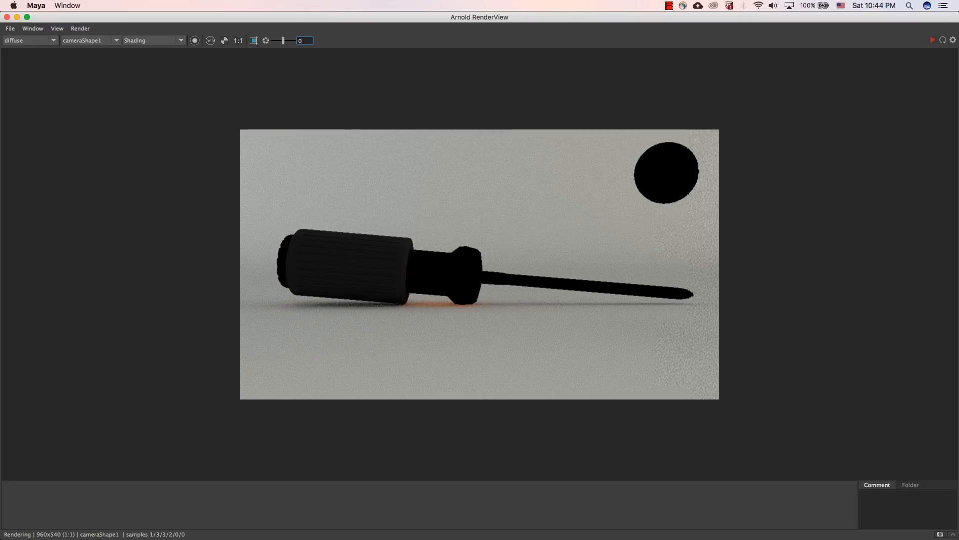
left_click(35, 41)
left_click(31, 69)
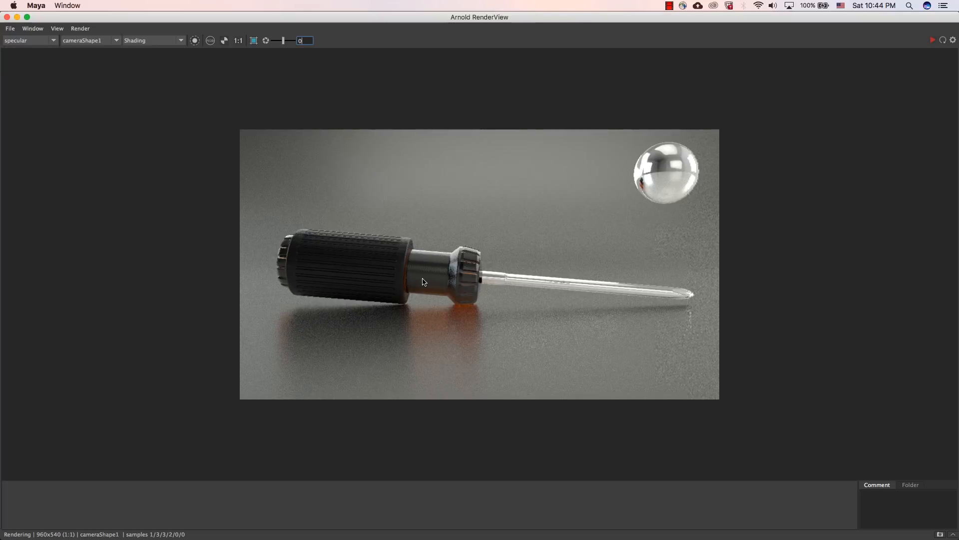
left_click(42, 42)
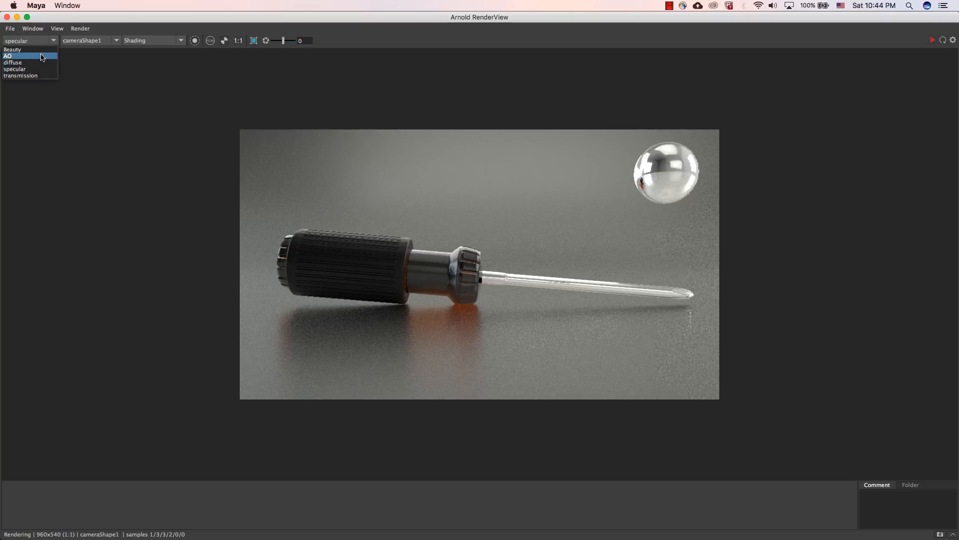
left_click(40, 76)
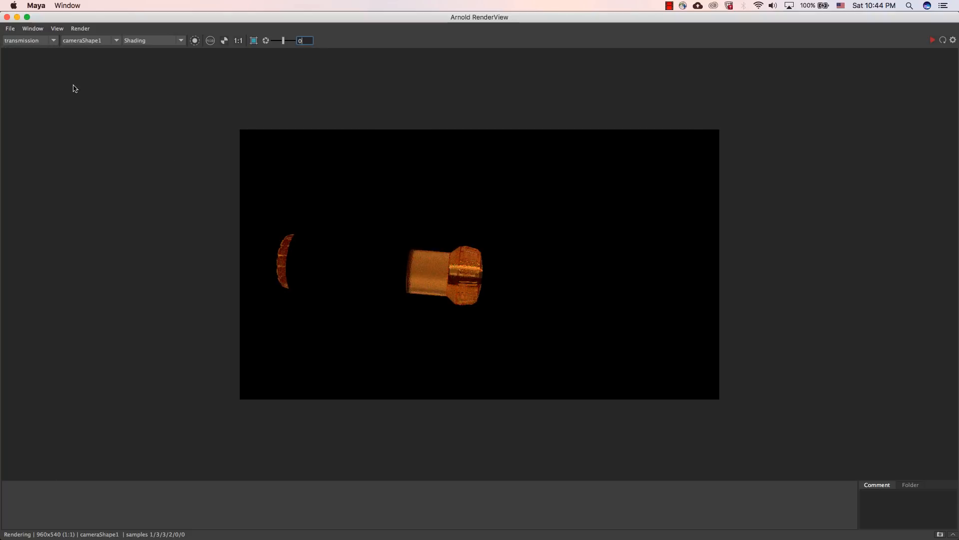
left_click(45, 44)
left_click(37, 56)
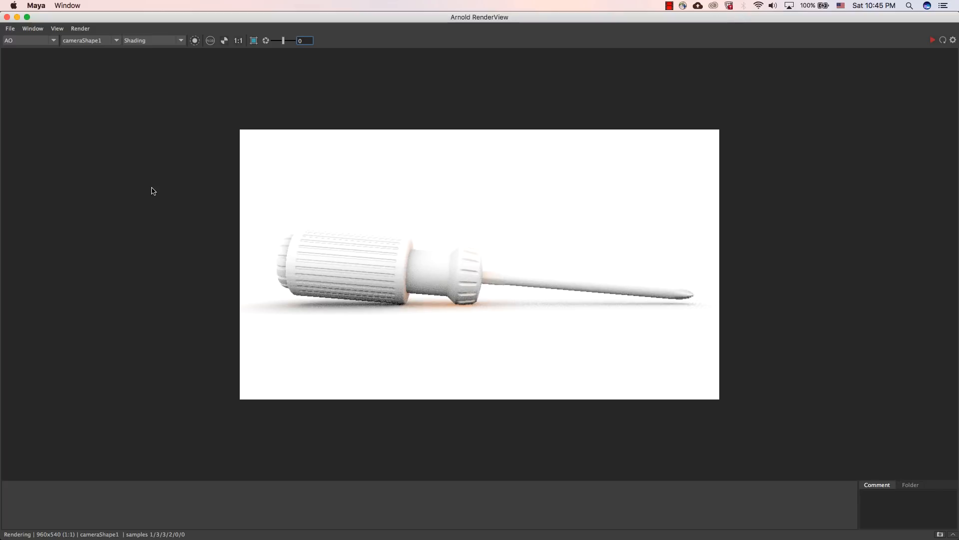
left_click(43, 41)
left_click(39, 50)
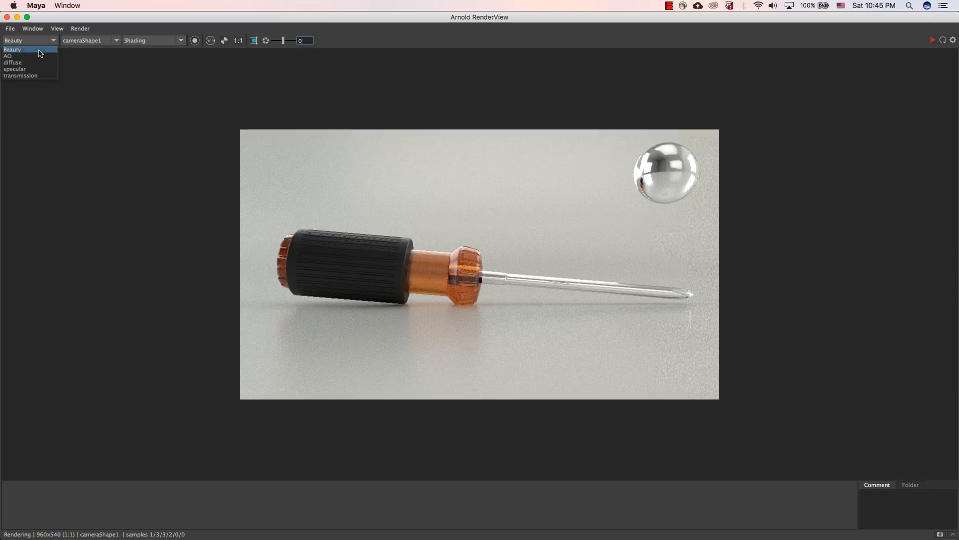
left_click(10, 28)
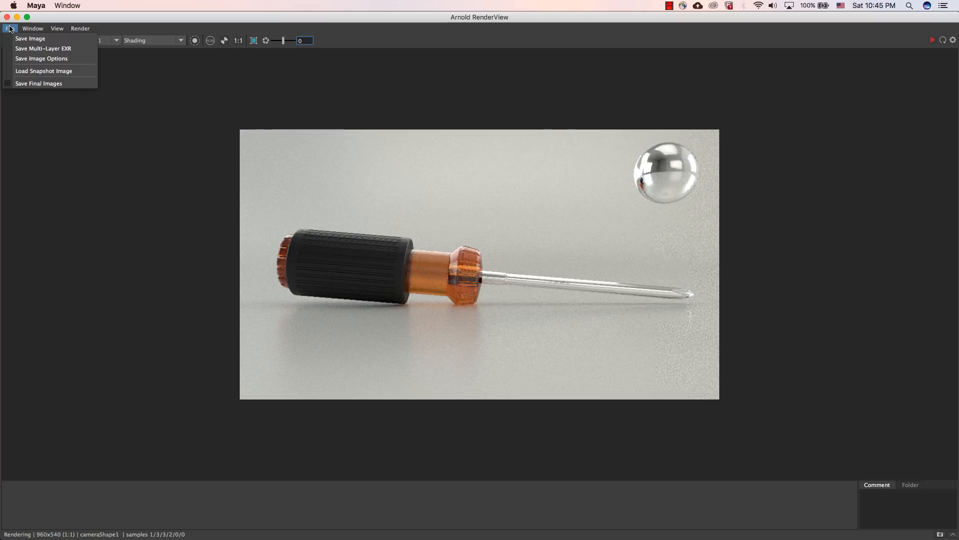
left_click(31, 48)
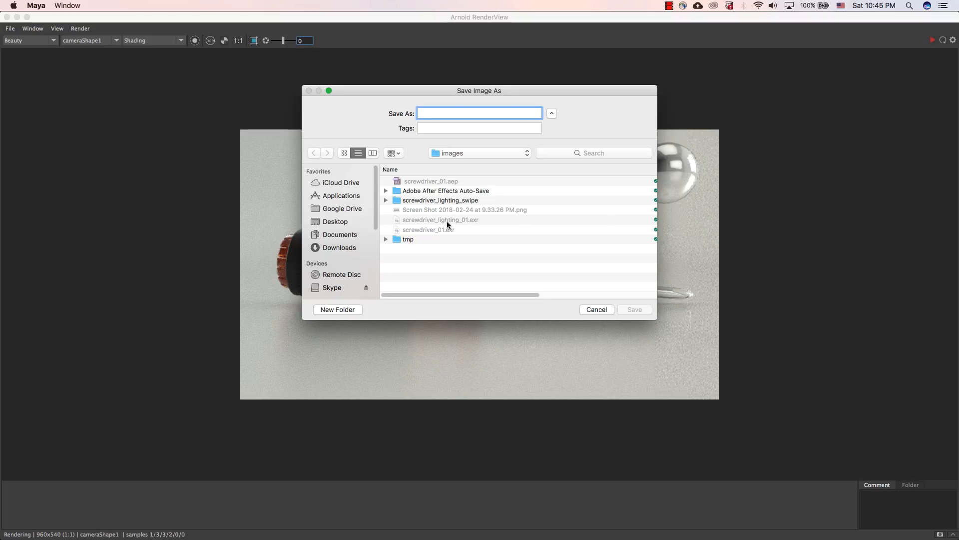
left_click(595, 309)
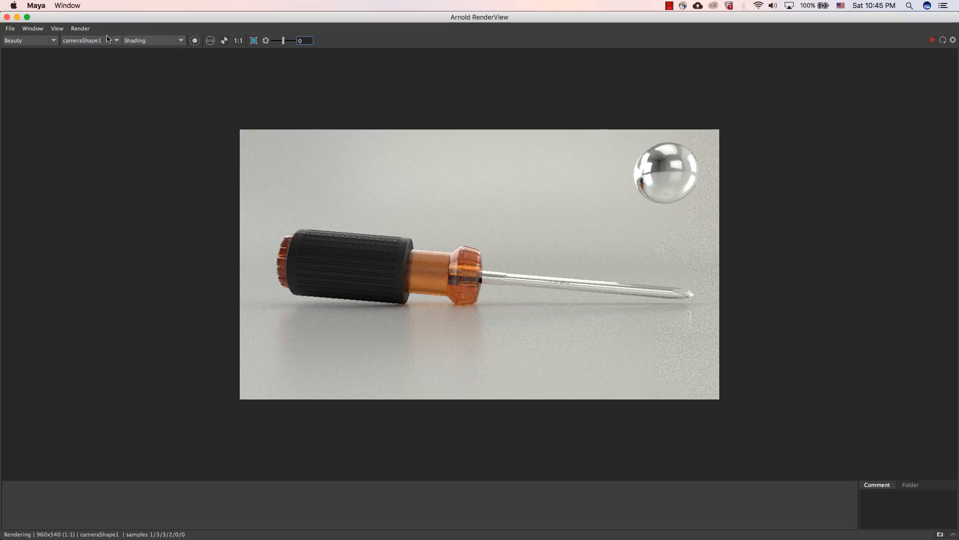
Step: Check the output image size in the common render settings and close the Render Settings
left_click_drag(187, 20, 188, 188)
left_click(588, 43)
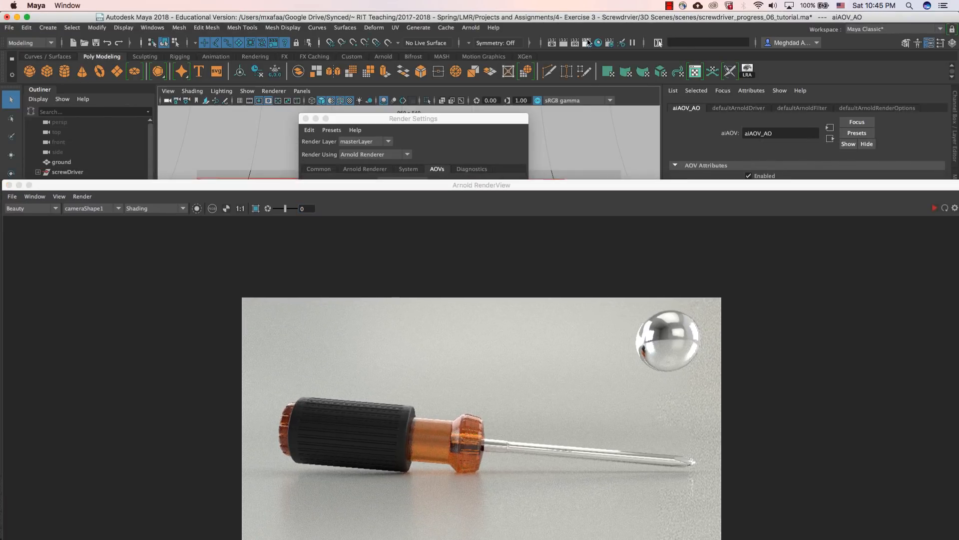
left_click(319, 168)
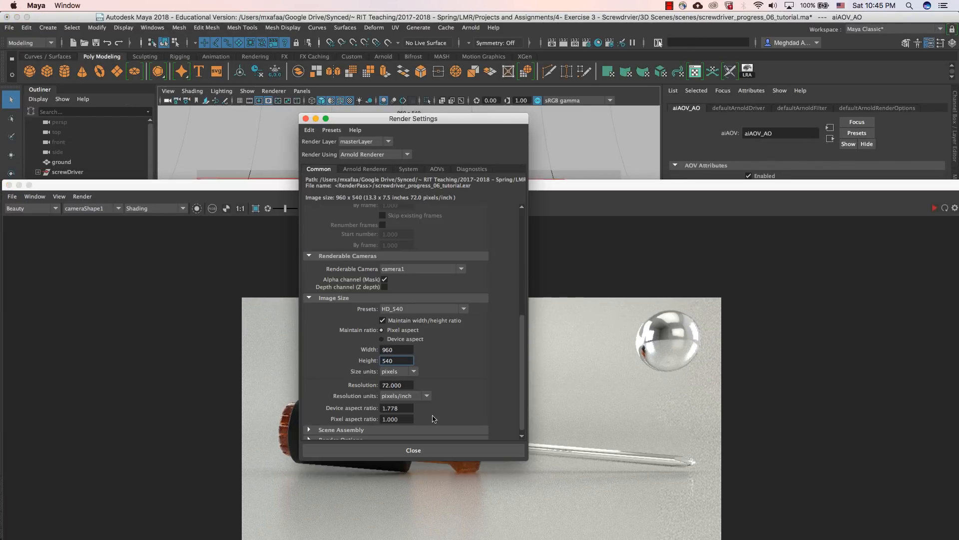
left_click(395, 349)
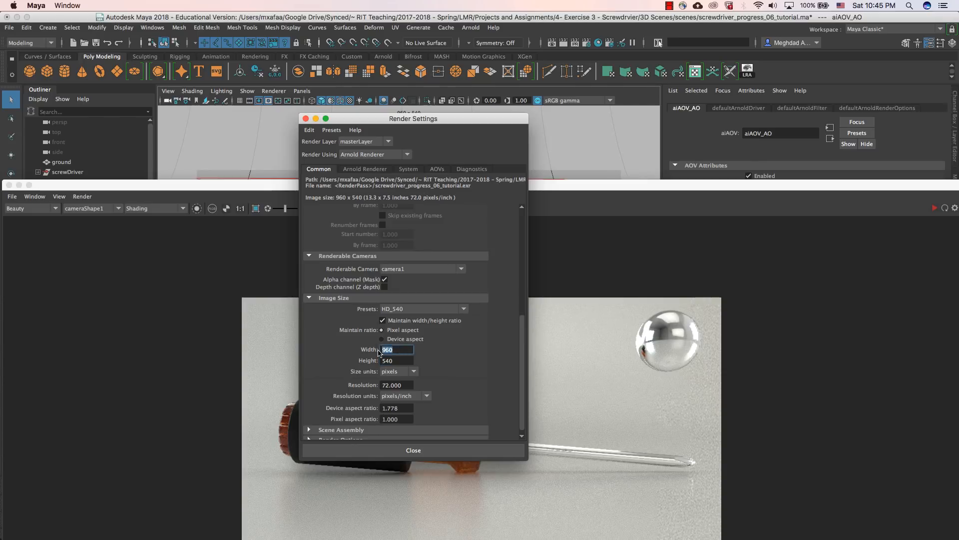
left_click(306, 119)
left_click_drag(327, 184, 321, 28)
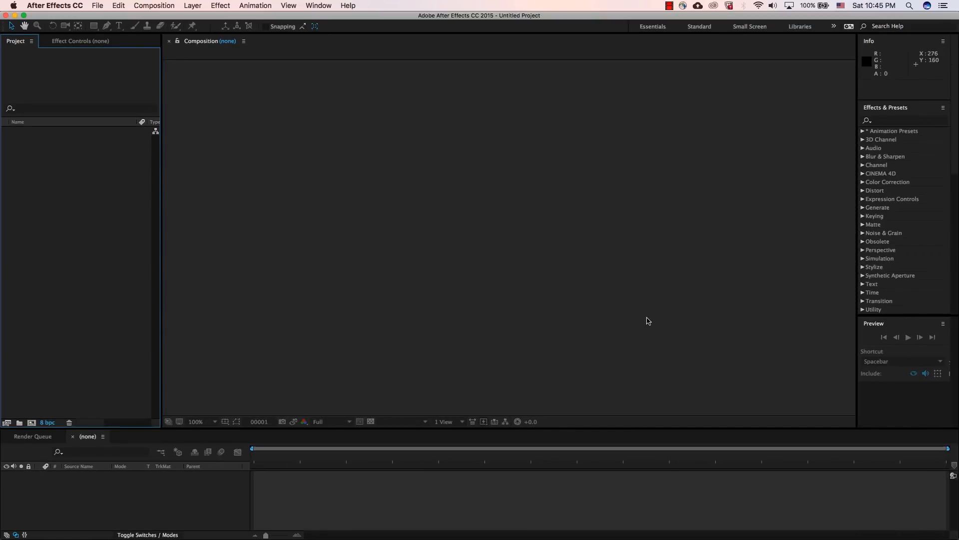
Step: Switch to After Effects, import screwdriver_01.exr from the images folder and create a composition from it
double_click(101, 203)
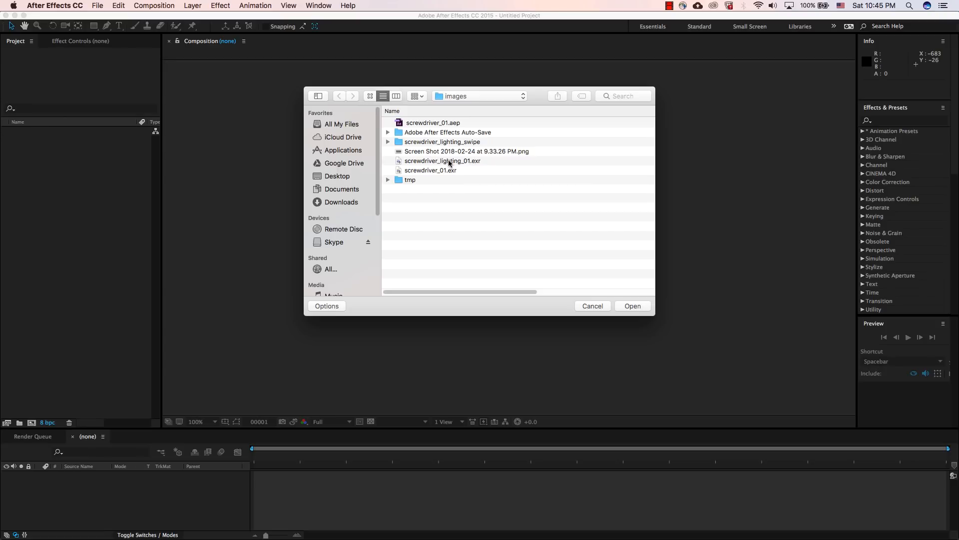
left_click(445, 171)
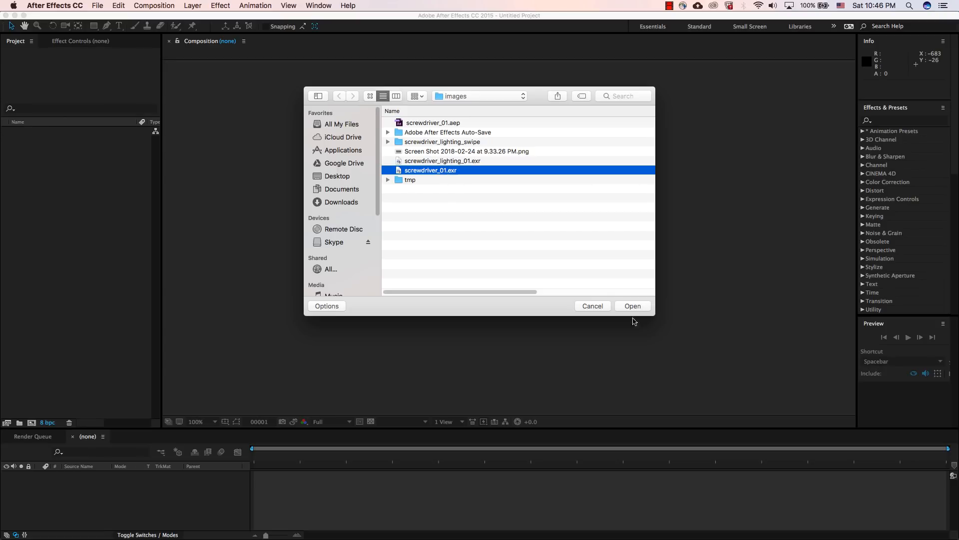
left_click(638, 306)
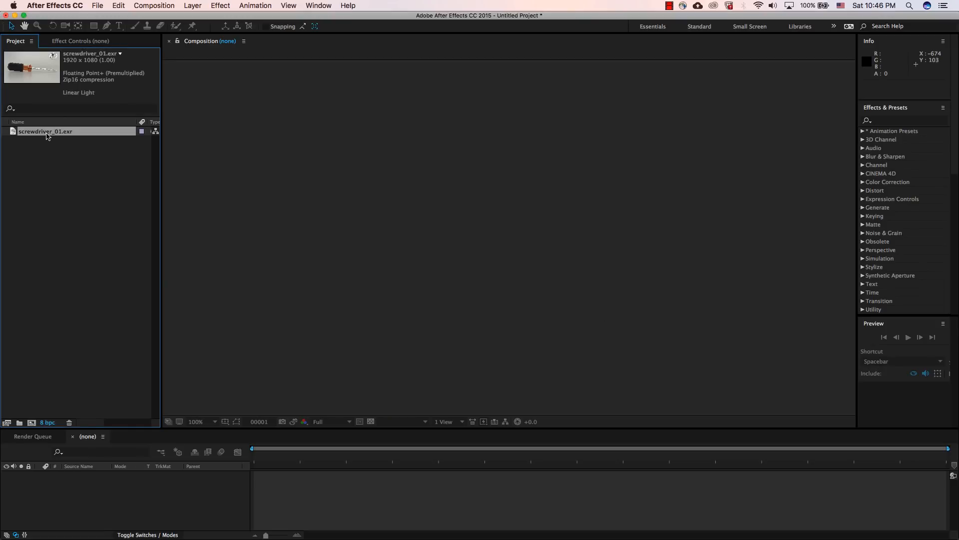
left_click_drag(47, 133, 33, 424)
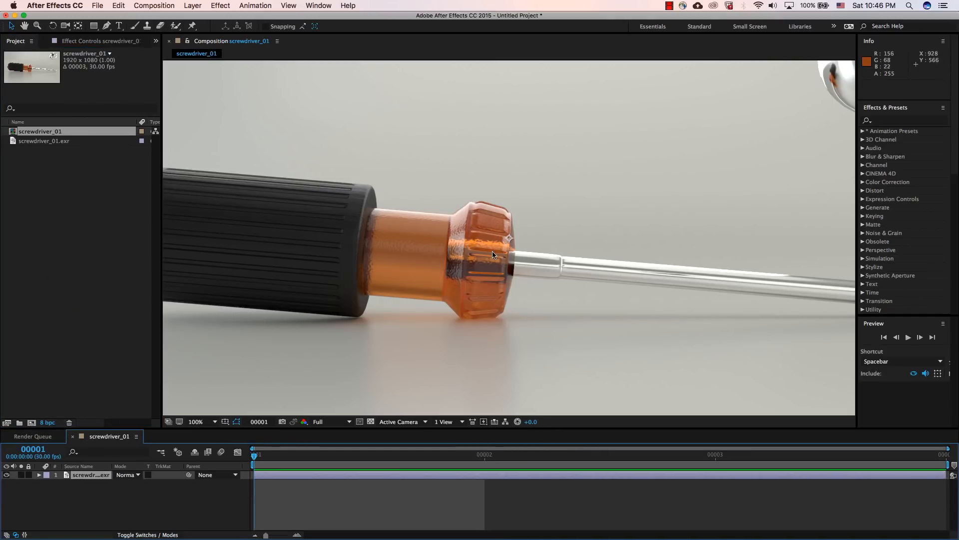
Step: Set the composition view to Fit up to 100% and enlarge the timeline area
key("comma")
key("period")
key("comma")
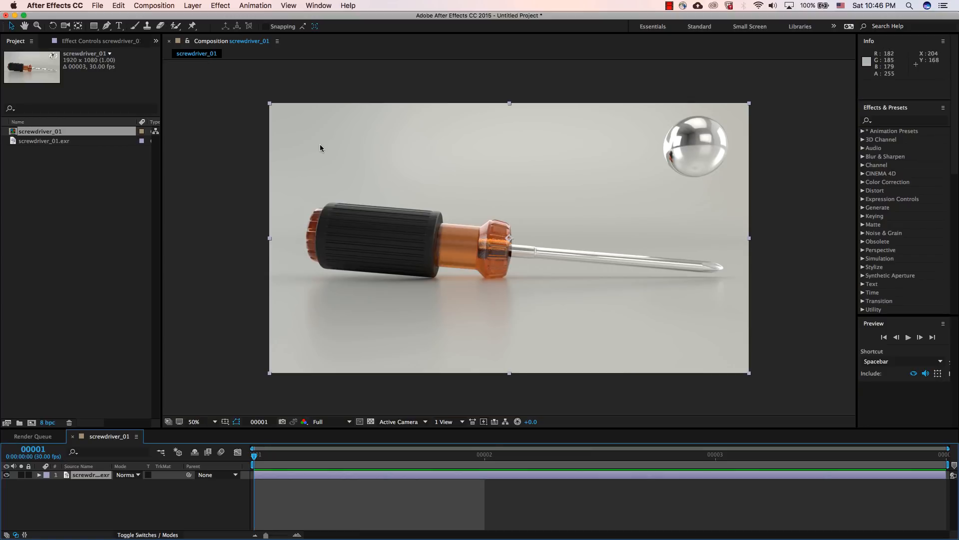
left_click(200, 422)
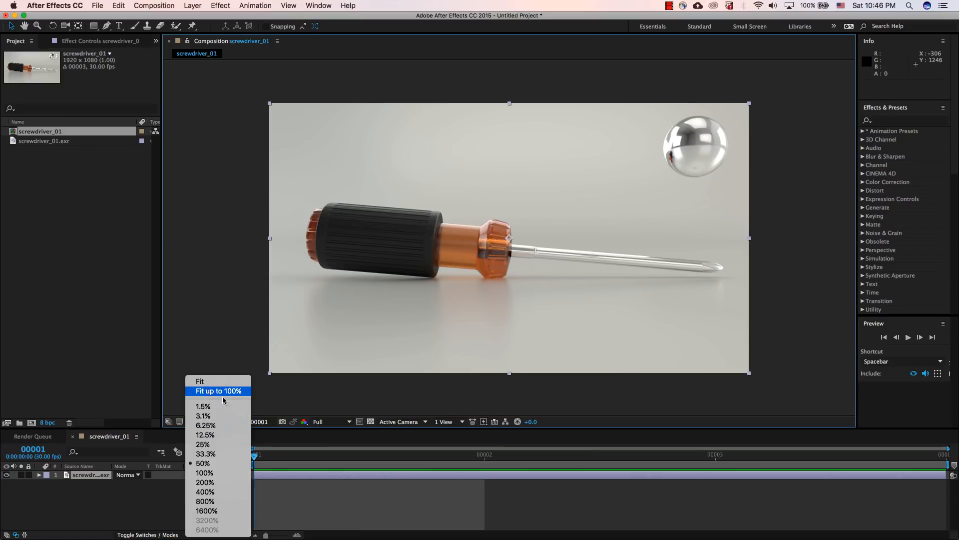
left_click(223, 395)
left_click_drag(325, 428, 323, 381)
Step: Search the effects for "extractor" and apply EXtractoR to the screwdriver_01.exr layer
left_click(89, 425)
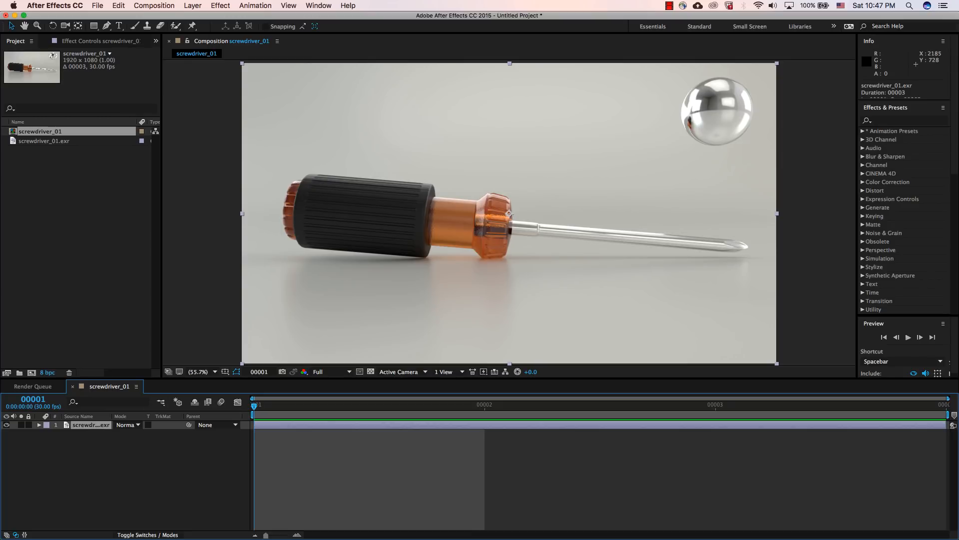
left_click(890, 121)
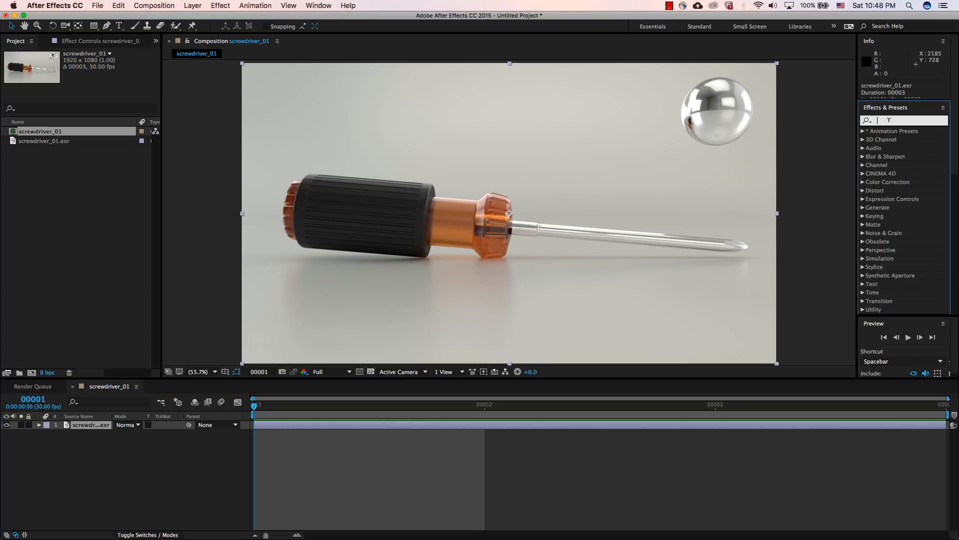
type("ta")
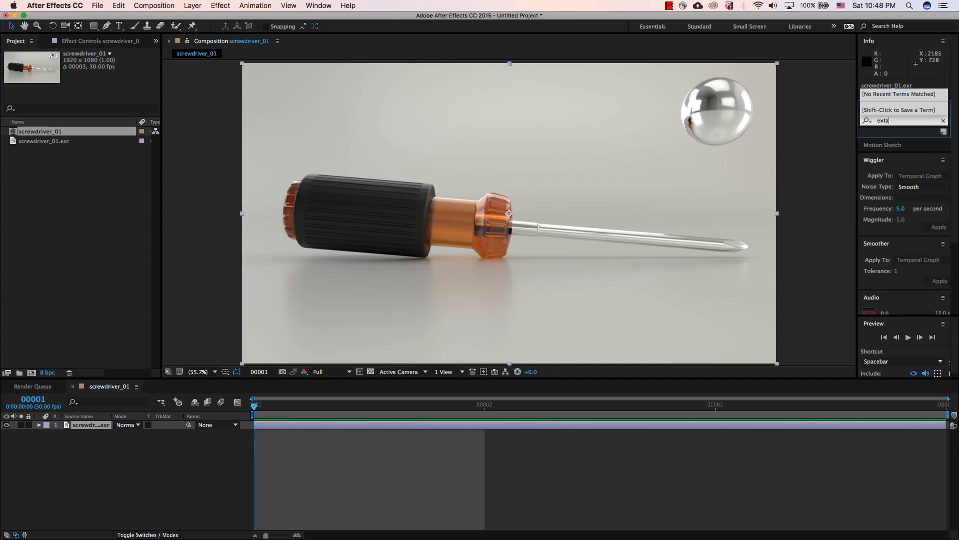
key("BackSpace")
type("re")
key("BackSpace")
type("actor")
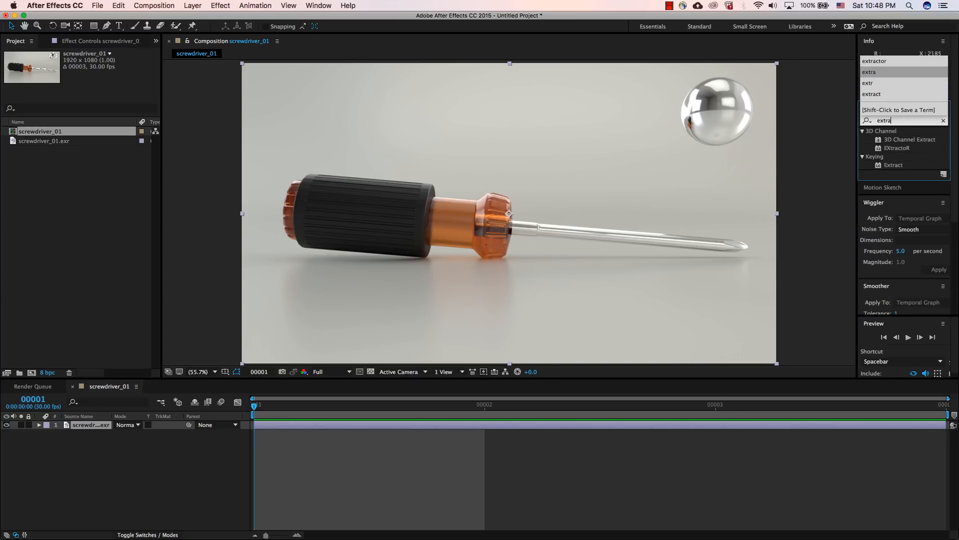
double_click(897, 139)
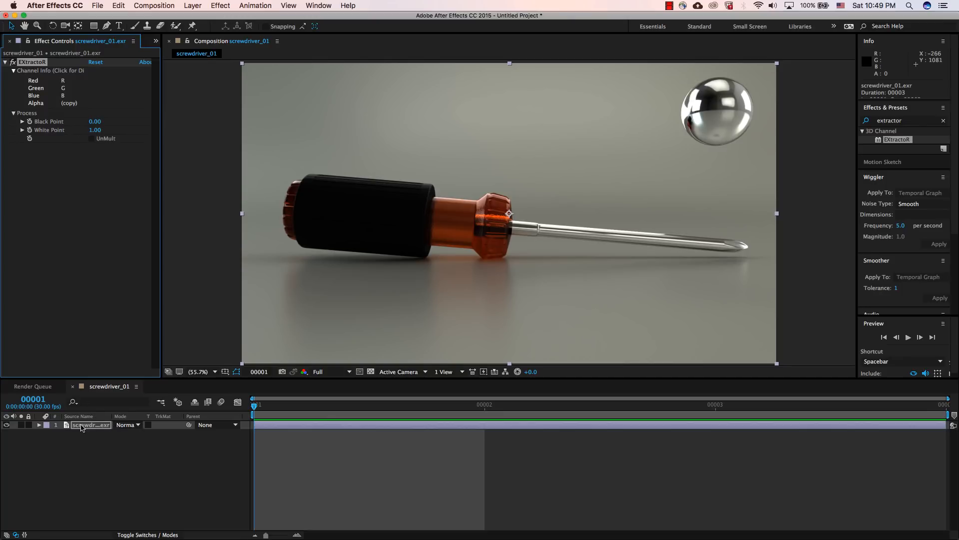
Step: Set EXtractoR on the screwdriver_01.exr layer to extract the diffuse pass
left_click(63, 89)
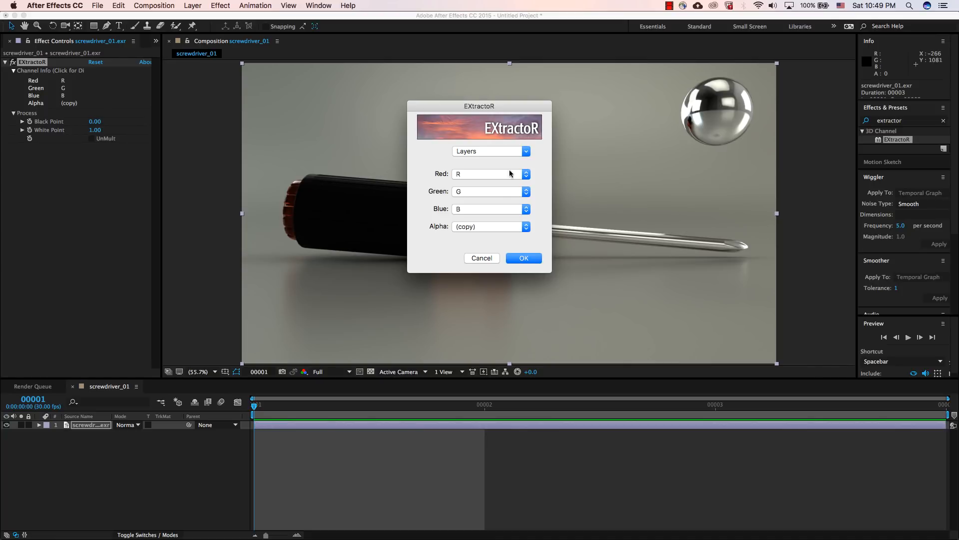
left_click_drag(484, 107, 498, 143)
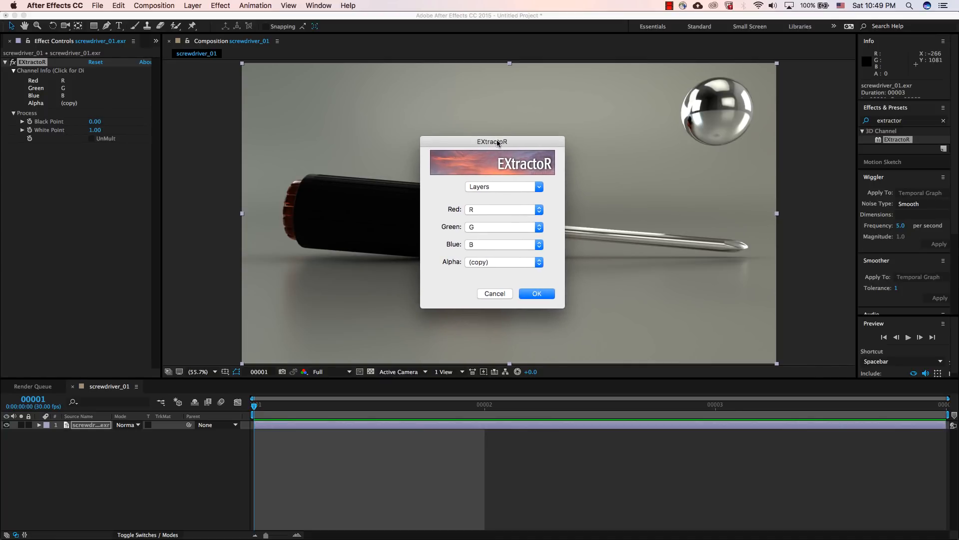
left_click(490, 186)
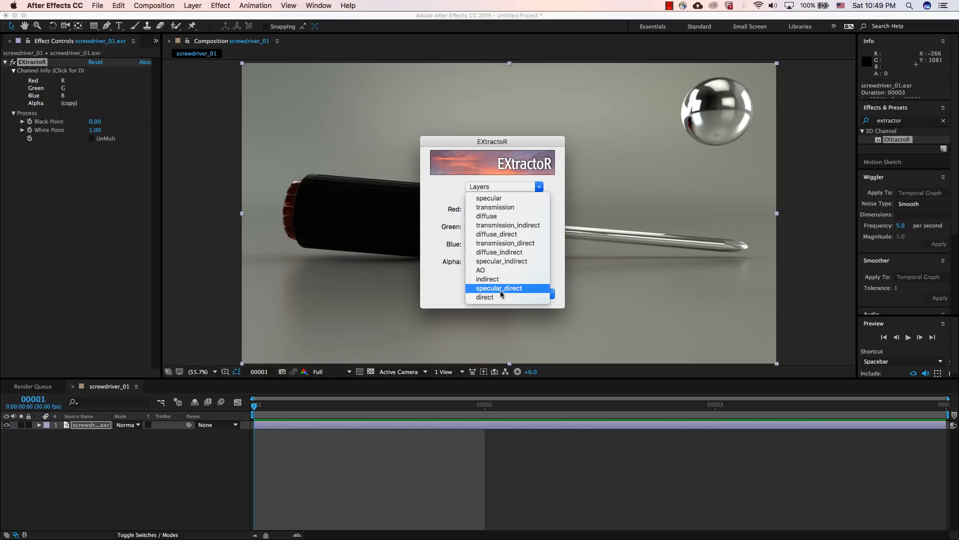
left_click(501, 217)
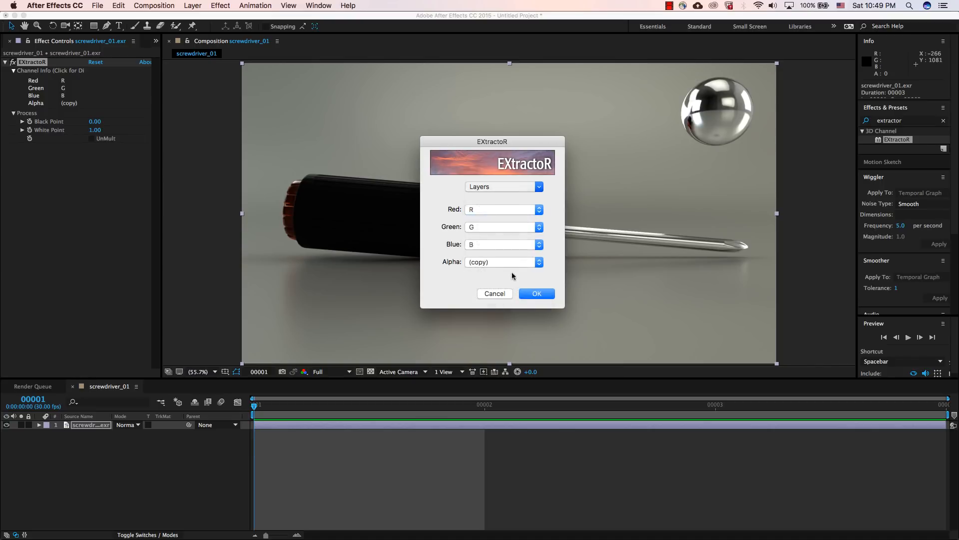
left_click(531, 294)
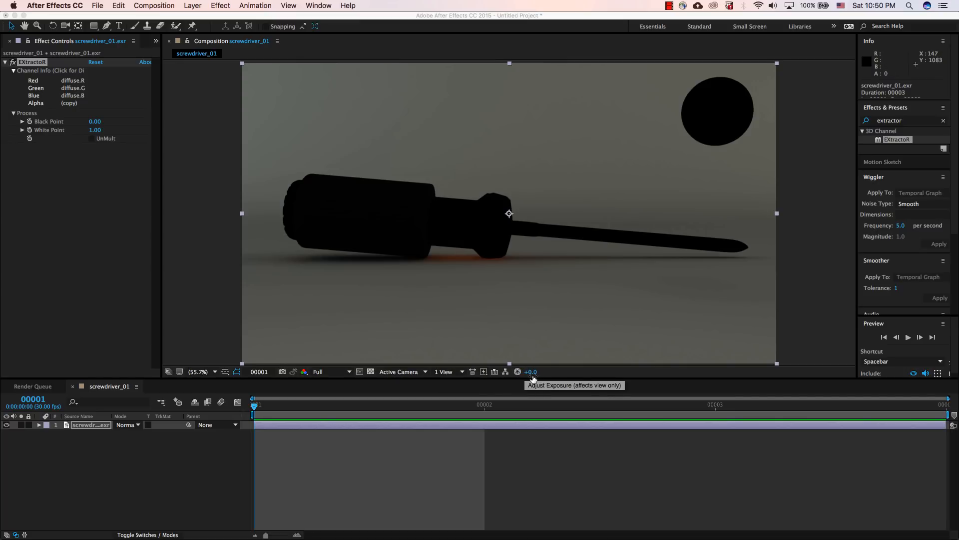
Step: Inspect the diffuse pass with the viewer exposure raised to about +7.7, and reset the exposure to 0
left_click_drag(530, 374, 569, 371)
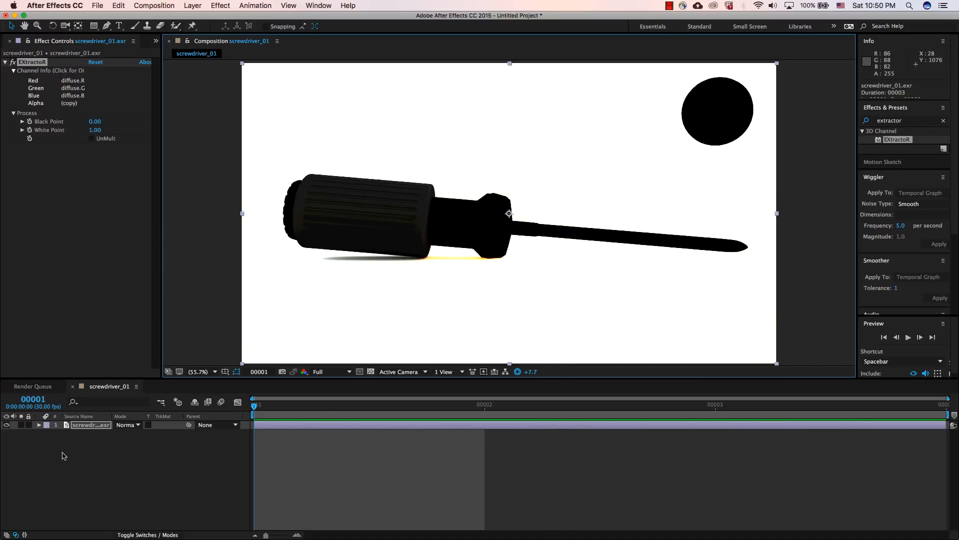
left_click(529, 375)
type("0")
key("Return")
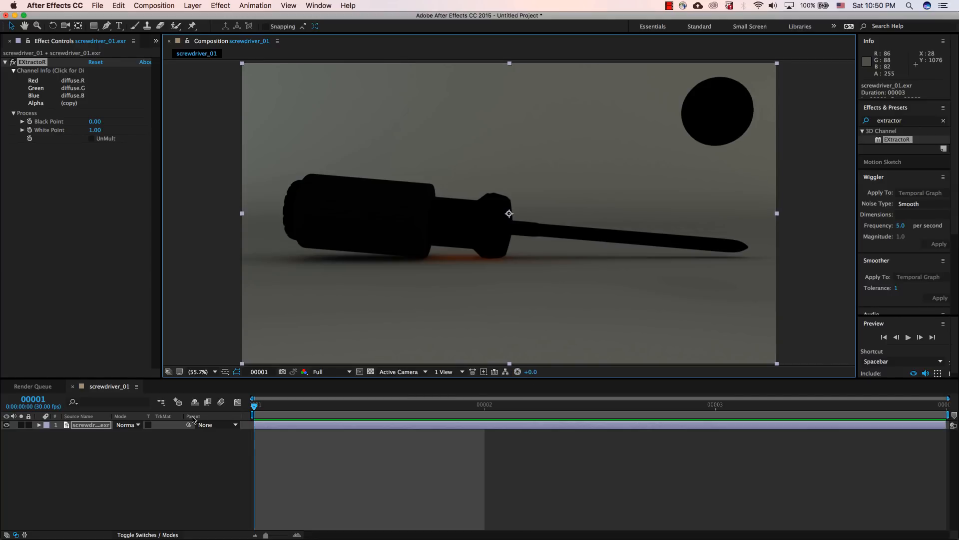
Step: Rename the screwdriver_01.exr layer as diffuse
left_click(91, 428)
key("Return")
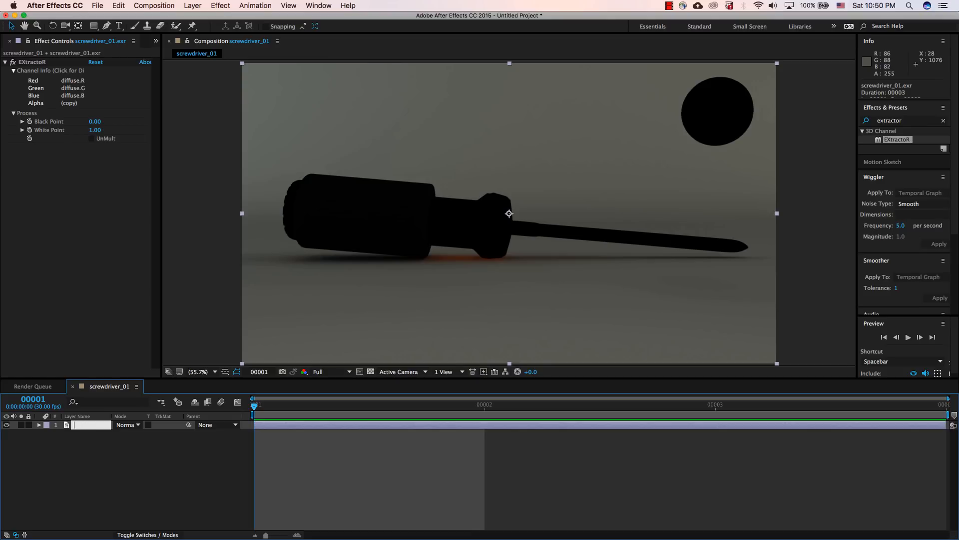
type("diffuse")
key("Return")
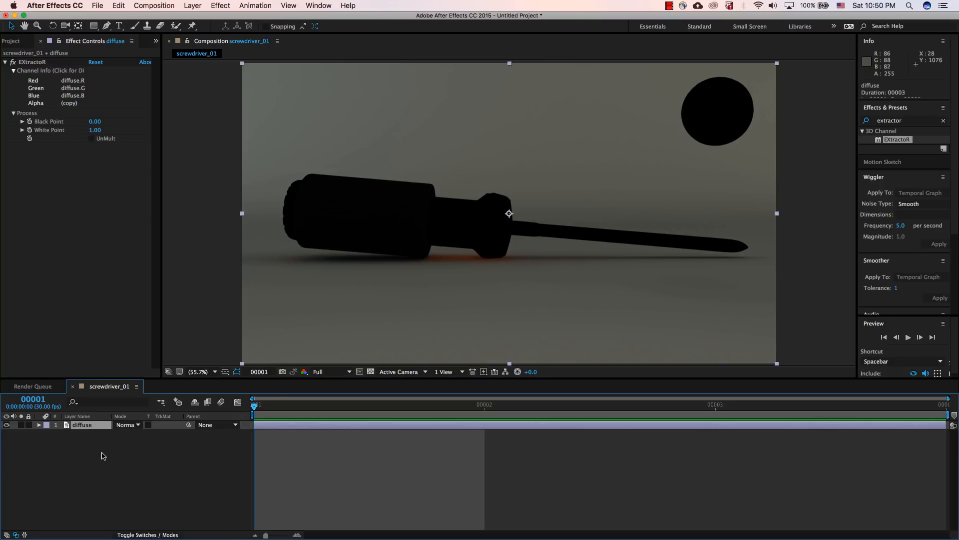
Step: Duplicate the diffuse layer and rename the copy Spec
key("super+d")
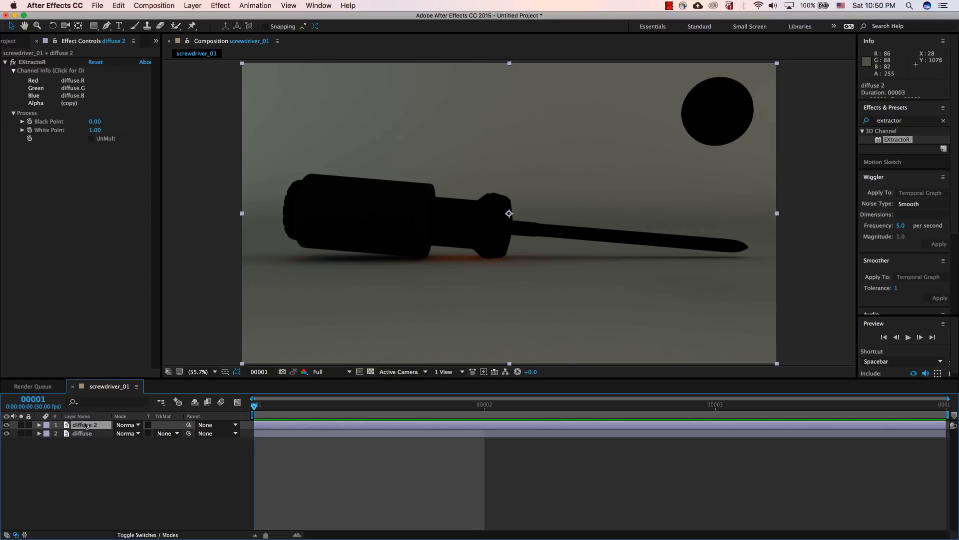
key("Return")
type("Spec")
key("Return")
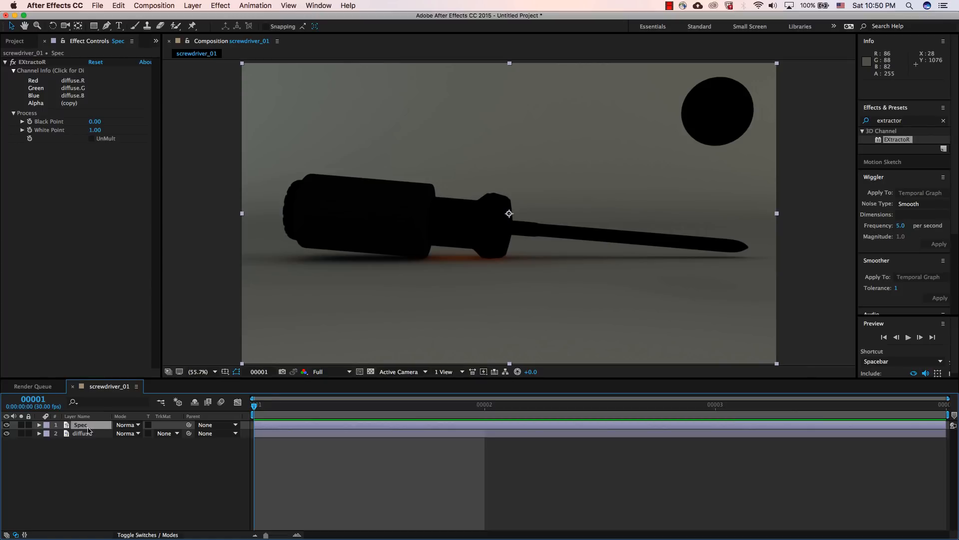
Step: Set EXtractoR on the Spec layer to extract the specular pass
left_click(74, 91)
left_click(491, 151)
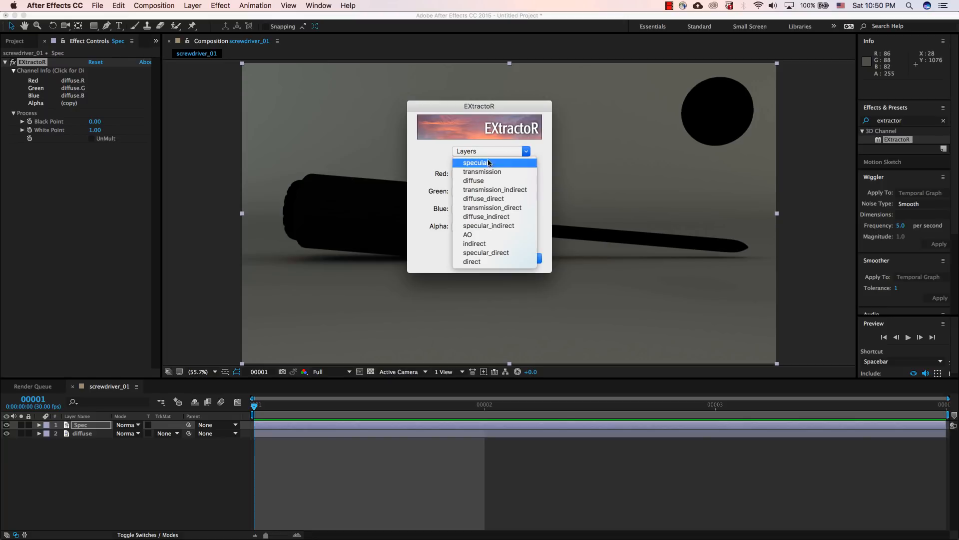
left_click(489, 162)
left_click(523, 258)
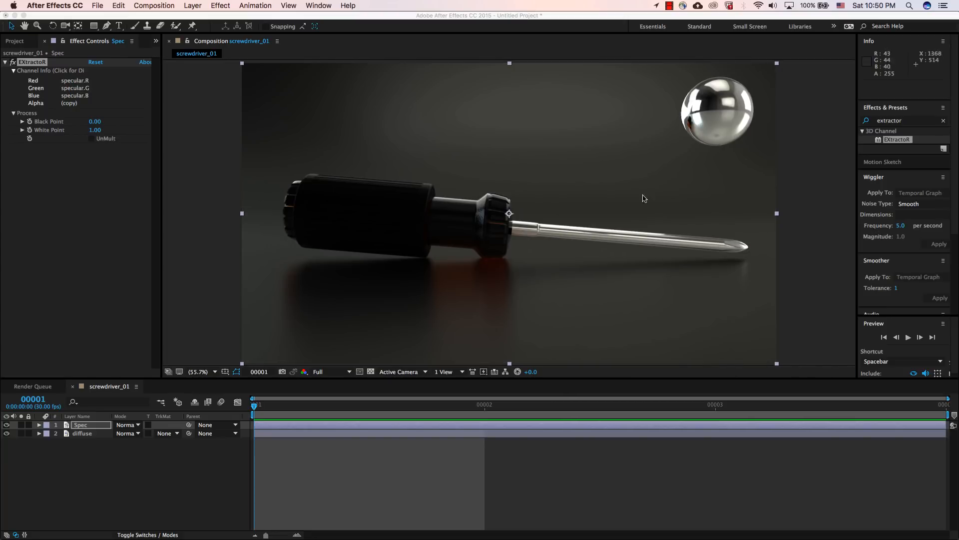
Step: Duplicate the Spec layer and rename the copy Transmission
left_click(89, 426)
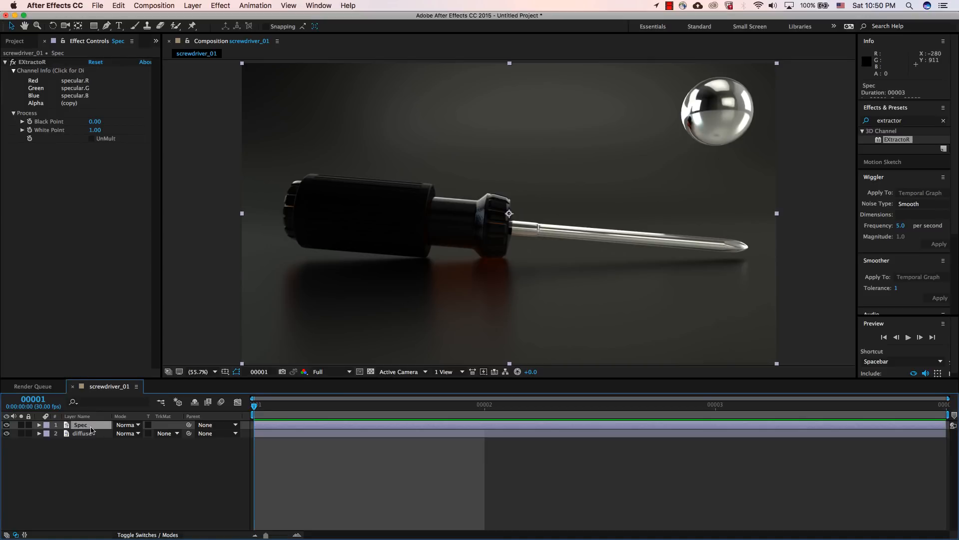
key("super+d")
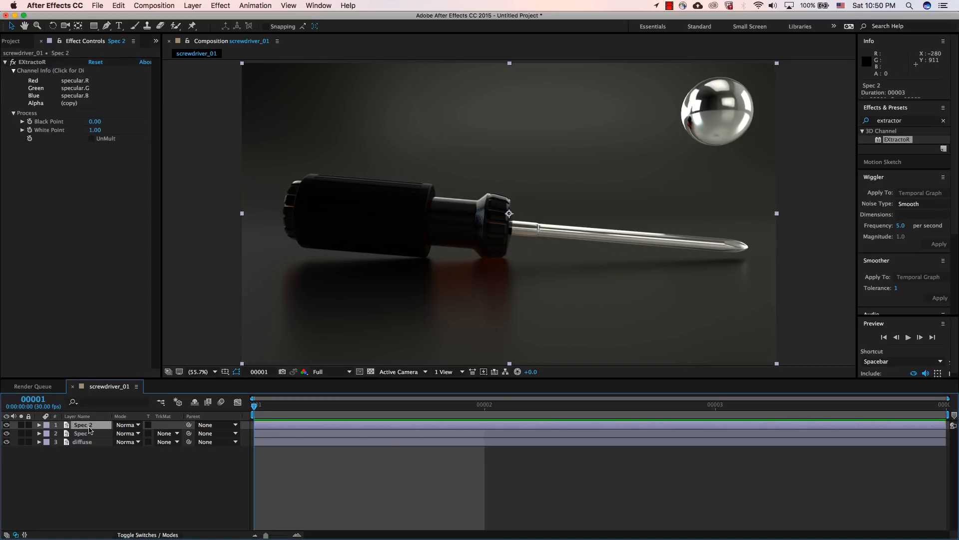
key("Return")
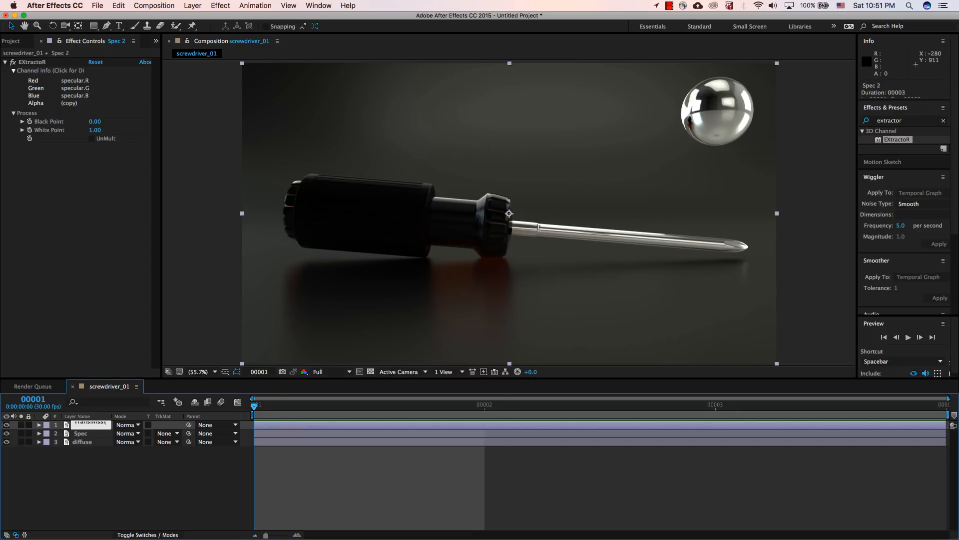
key("Return")
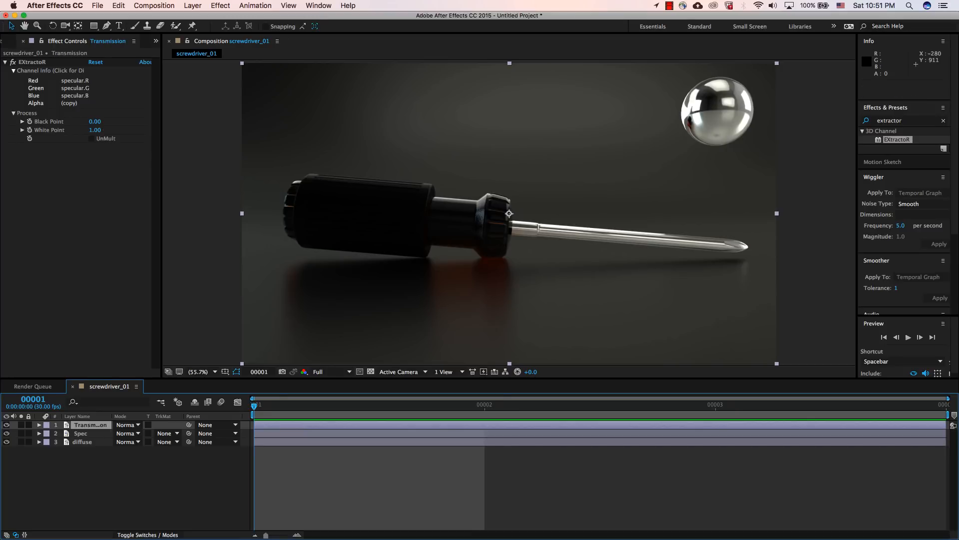
Step: Set EXtractoR on the Transmission layer to extract the transmission pass
left_click(71, 92)
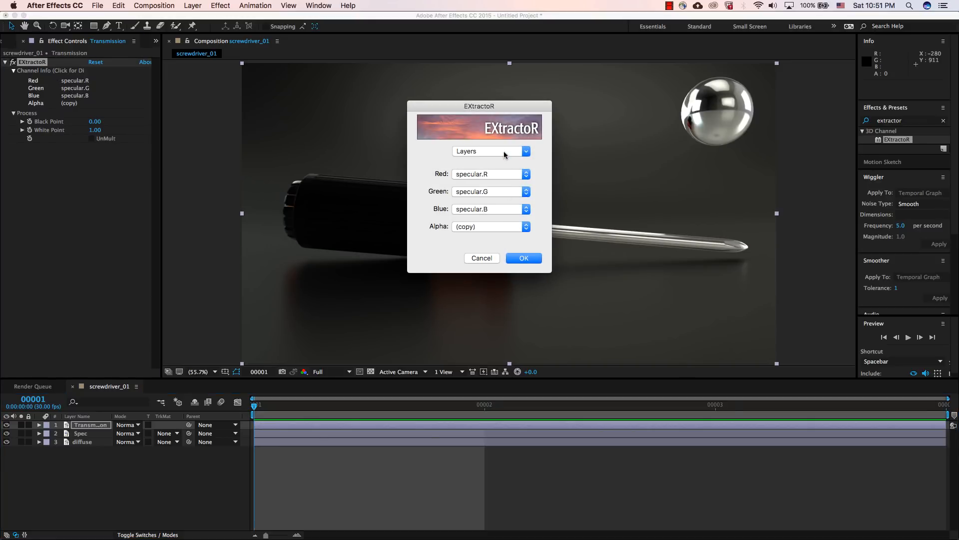
left_click(504, 151)
left_click(487, 171)
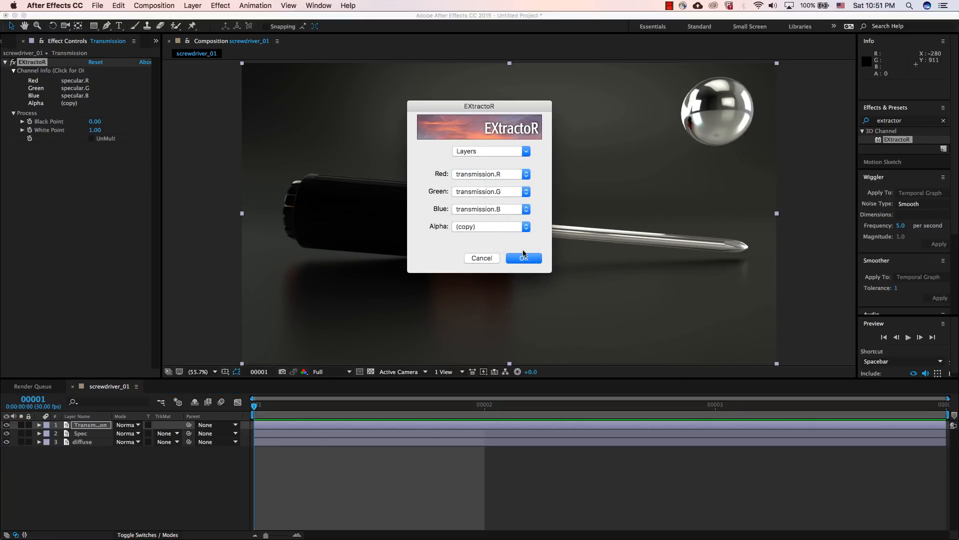
left_click(524, 258)
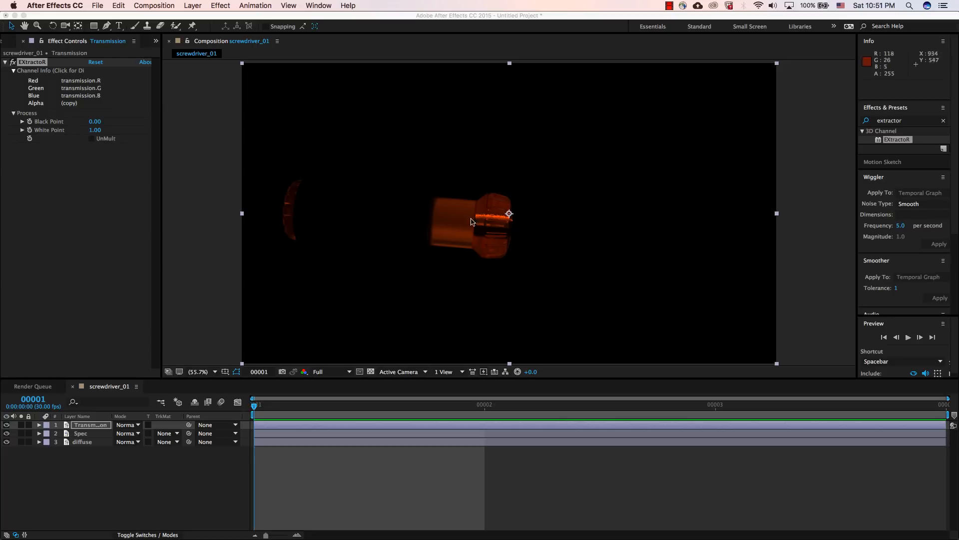
Step: Duplicate the Transmission layer and rename the copy AO
left_click(100, 425)
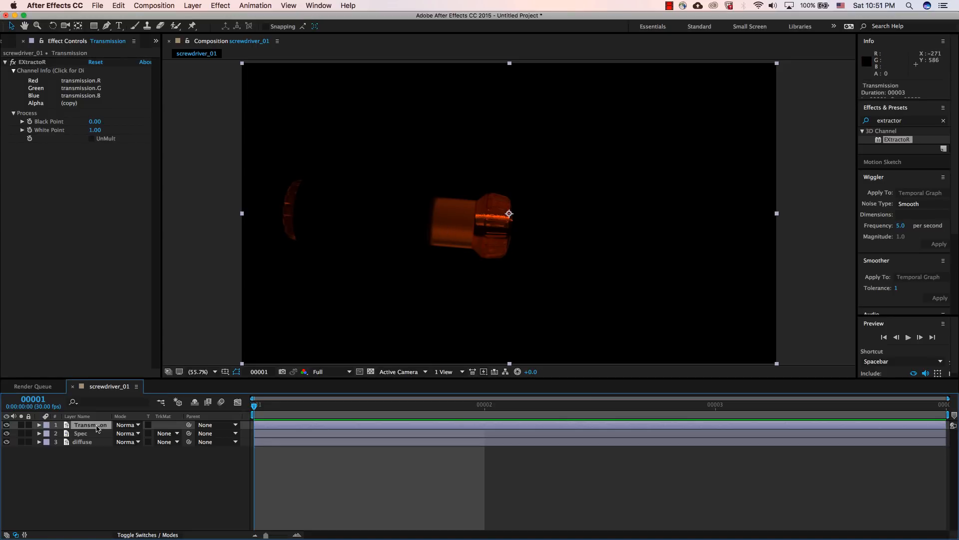
key("ctrl+d")
key("Return")
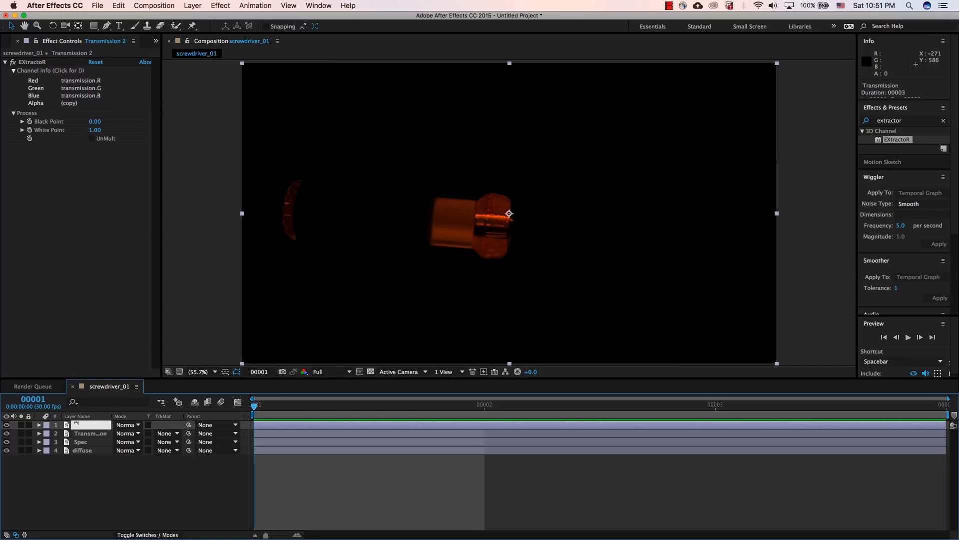
type("AO")
key("Return")
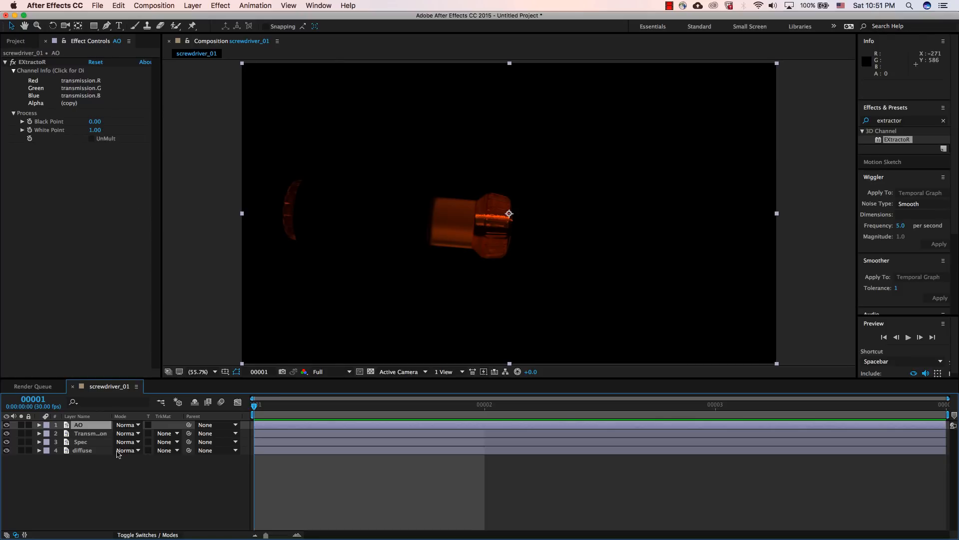
Step: Set EXtractoR on the AO layer to extract the AO pass, and deselect the layer
left_click(62, 100)
left_click(484, 151)
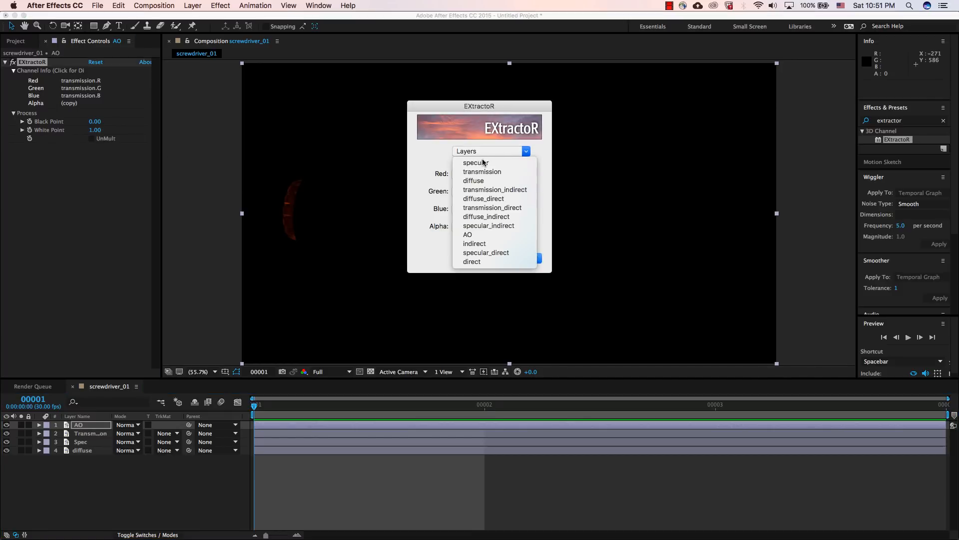
left_click(475, 236)
key("Return")
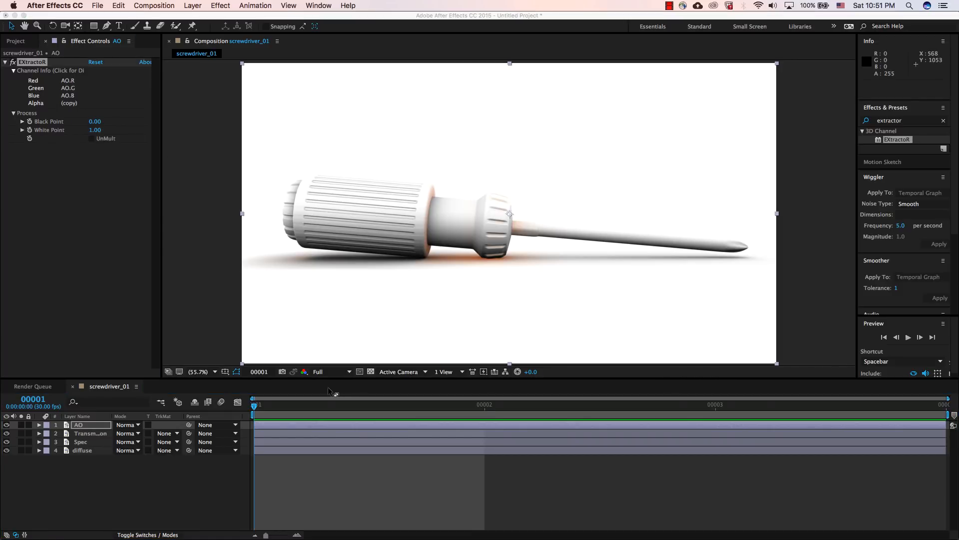
left_click(99, 472)
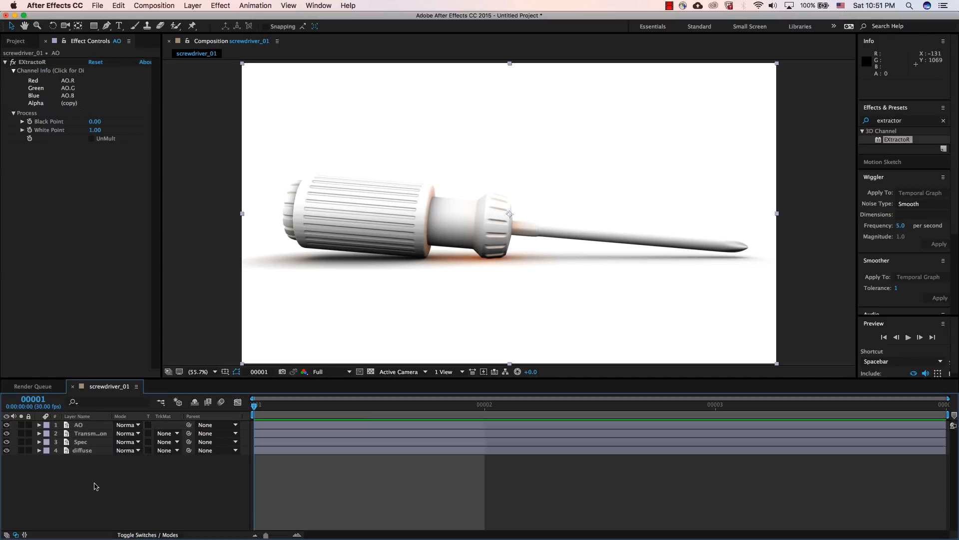
left_click(91, 434)
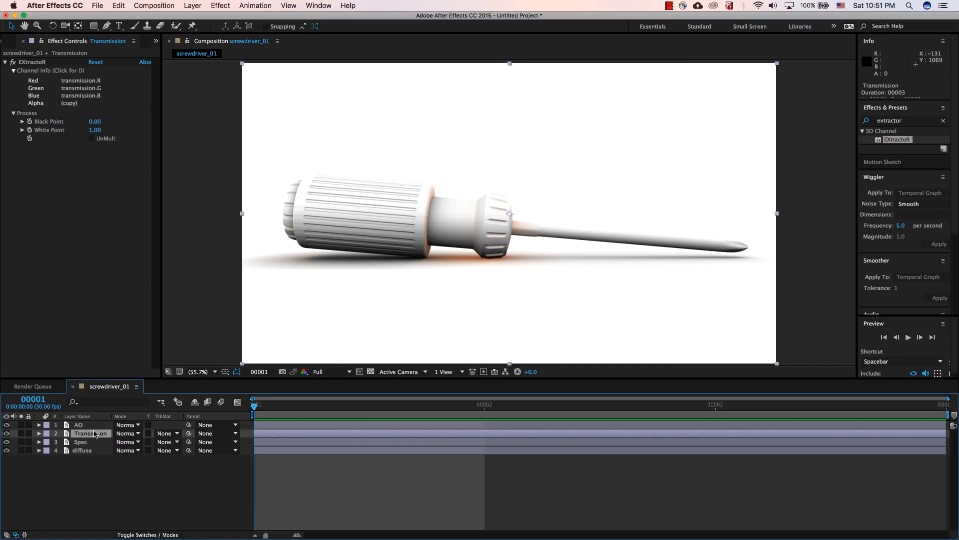
key("super+d")
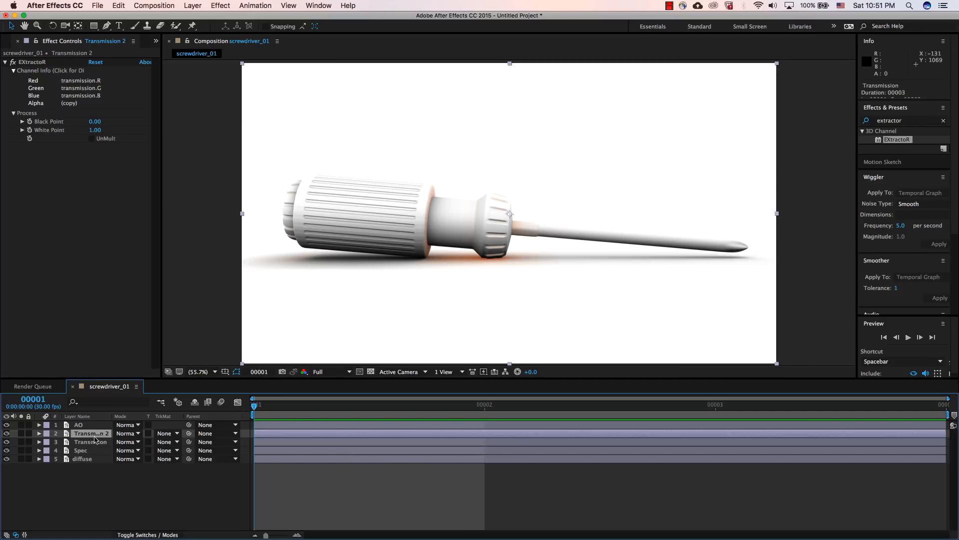
left_click(63, 86)
left_click(497, 151)
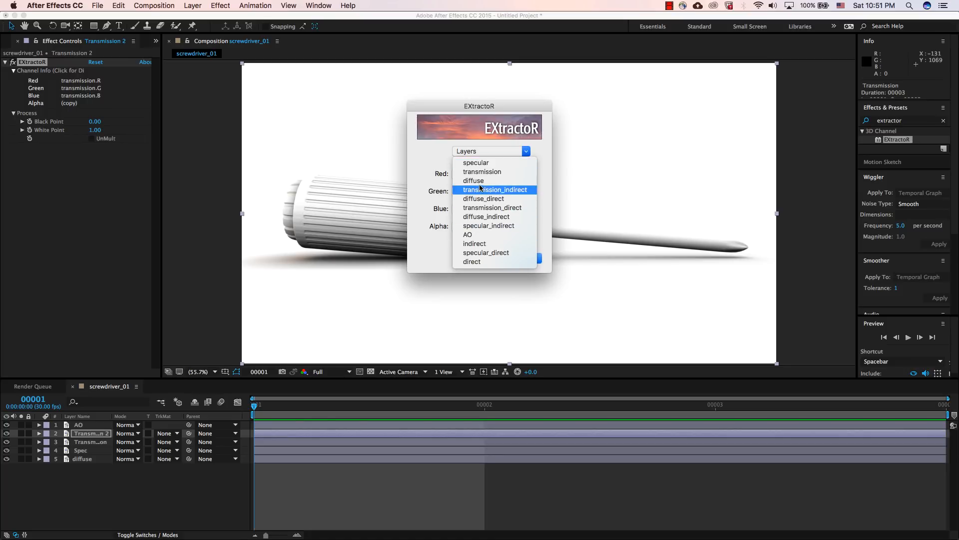
left_click_drag(480, 107, 471, 105)
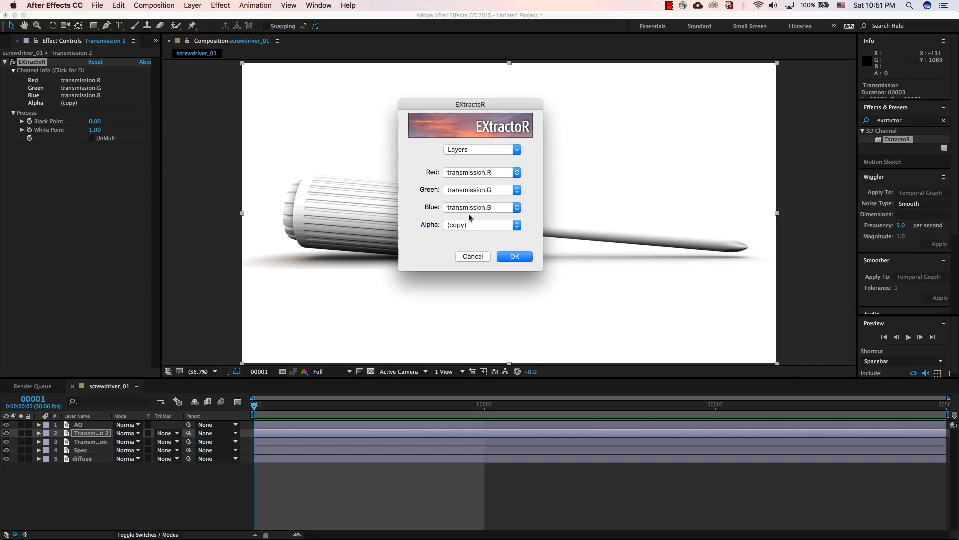
left_click(468, 255)
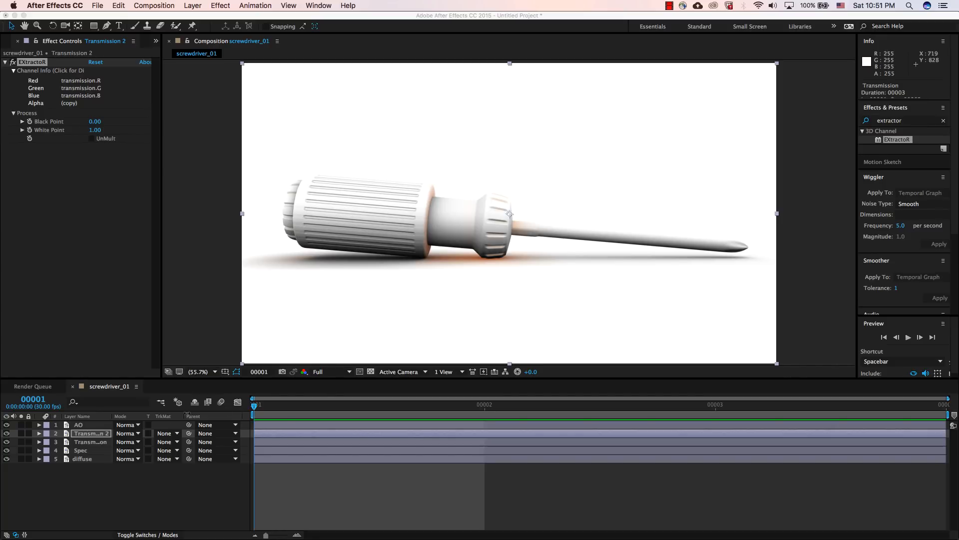
left_click(107, 434)
key("Delete")
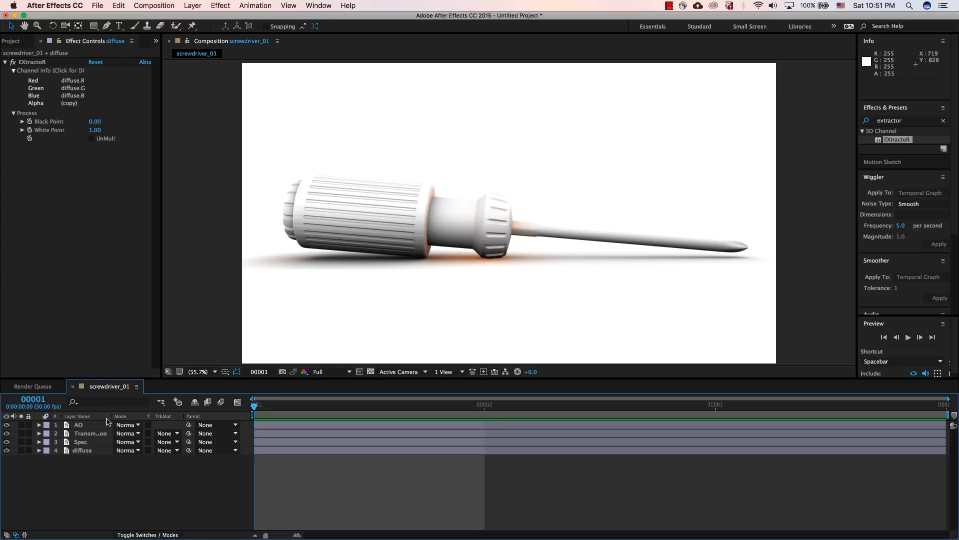
Step: Widen the layer name column so full names fit, and hide the AO layer
left_click_drag(108, 418, 150, 417)
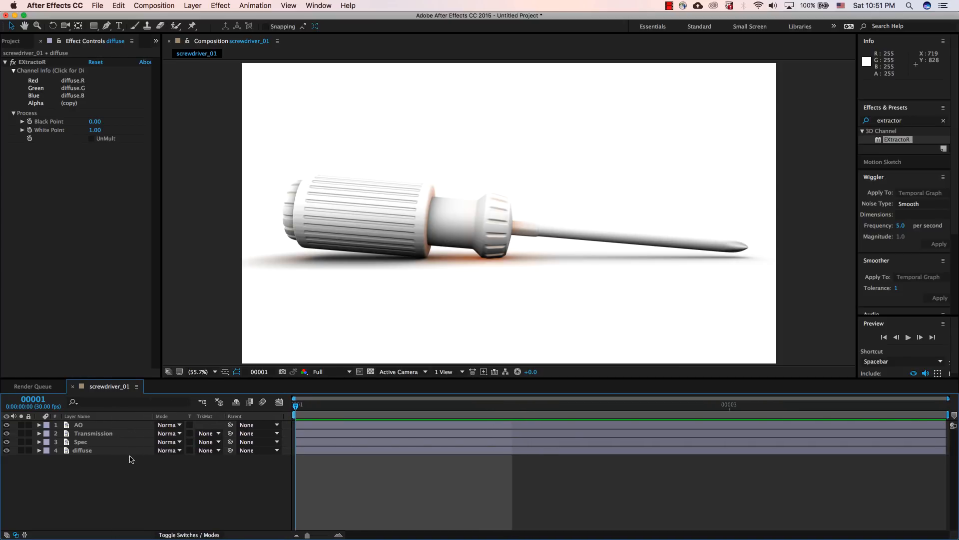
left_click(95, 426)
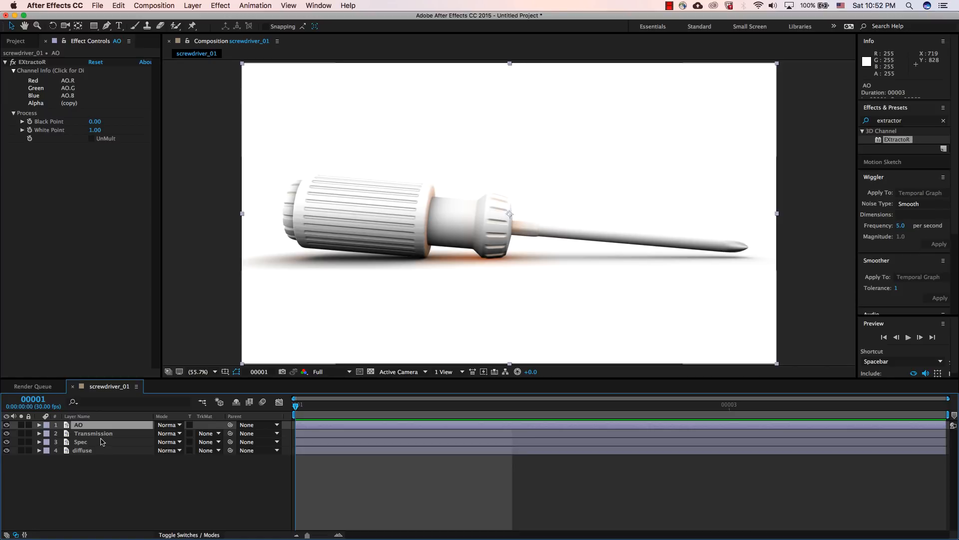
left_click(7, 424)
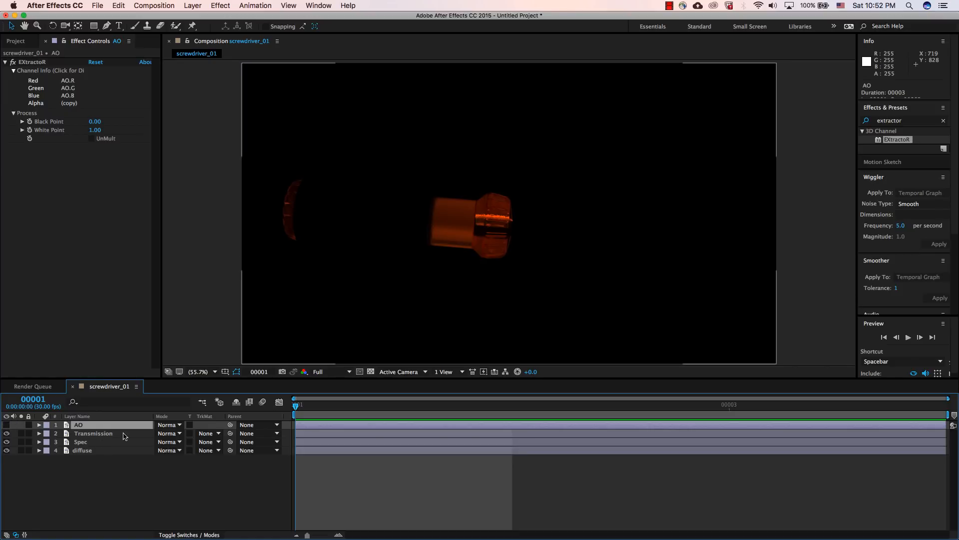
Step: Hide the Transmission and Spec layers, leaving the diffuse layer as the only visible pass
left_click(86, 433)
left_click(87, 442)
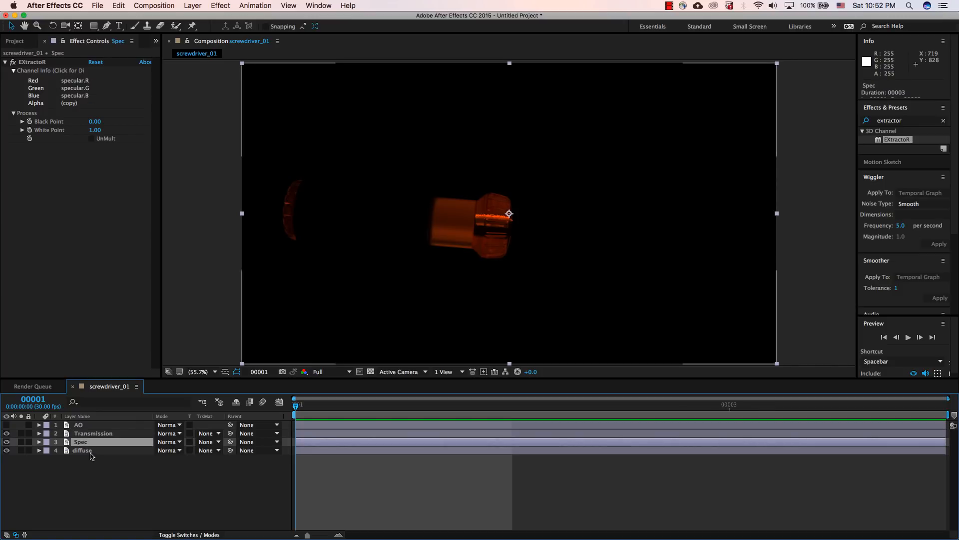
left_click(84, 451)
left_click(6, 442)
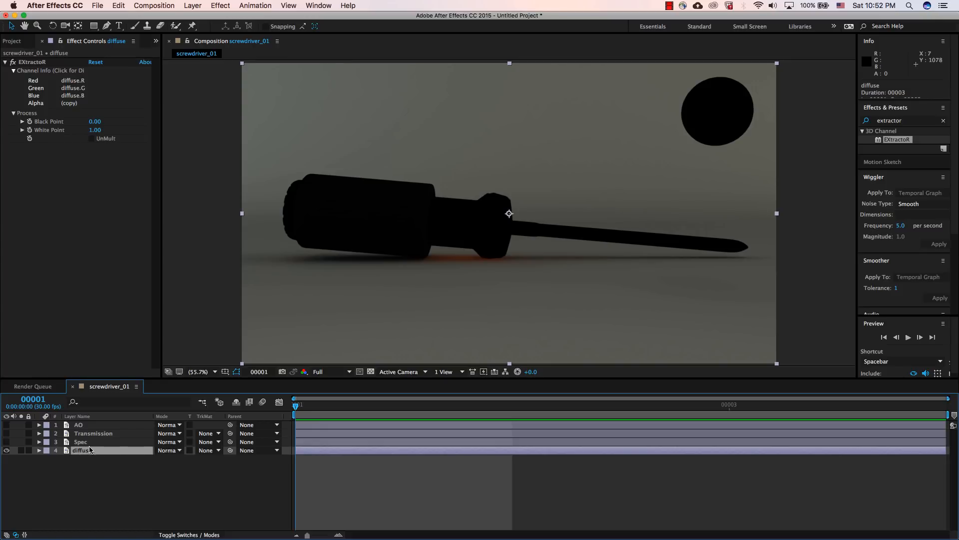
Step: Show the Spec layer, set its blending mode to Add, and toggle its visibility to compare the result with the diffuse pass alone
left_click(74, 442)
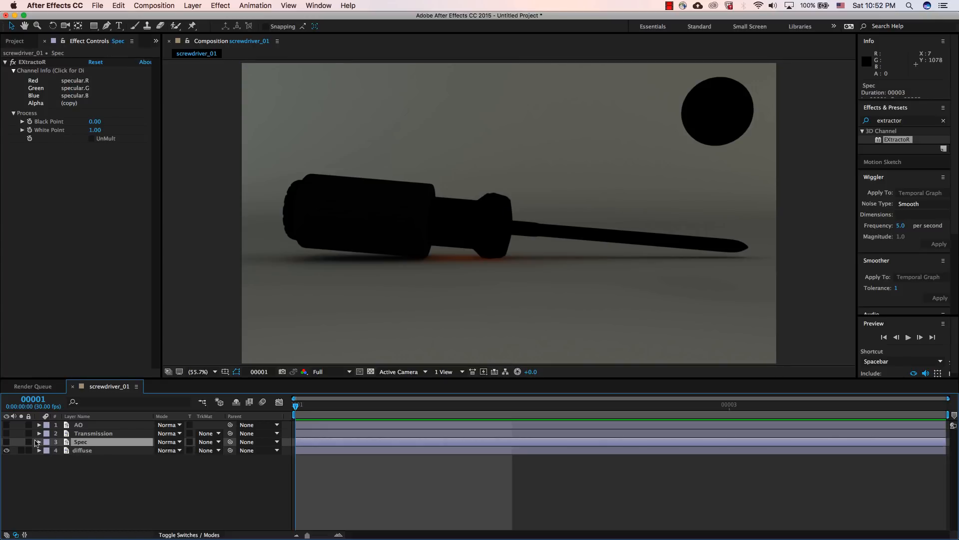
left_click(7, 442)
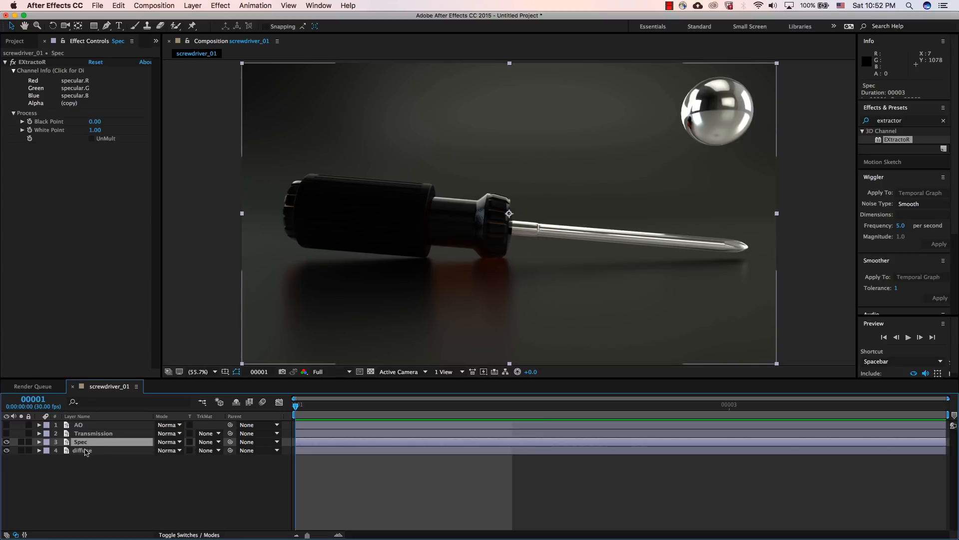
left_click(170, 442)
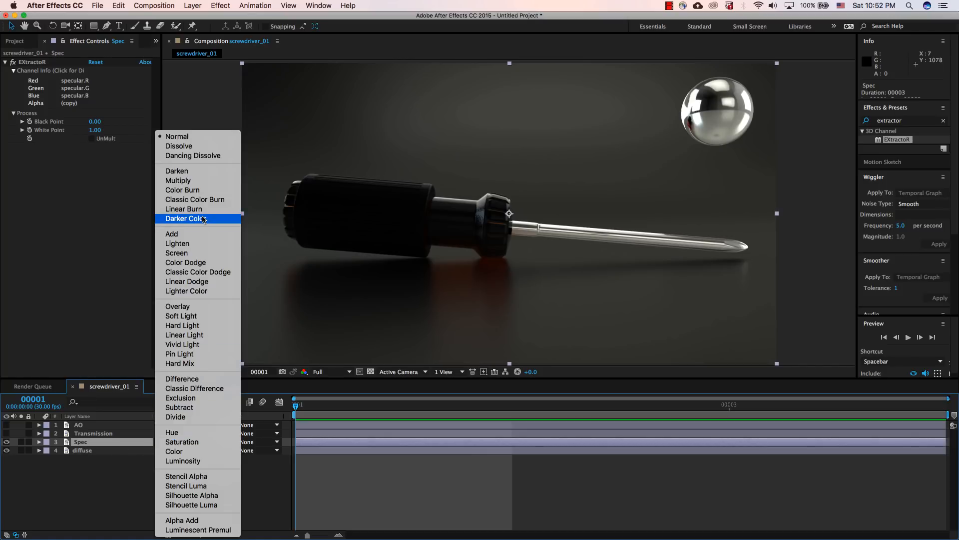
left_click(197, 234)
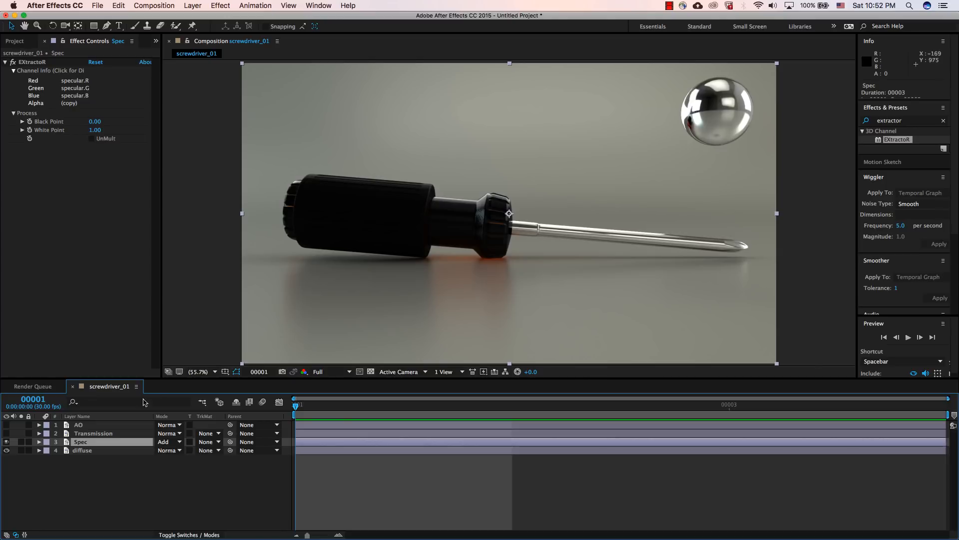
left_click(6, 443)
left_click(6, 443)
left_click(6, 443)
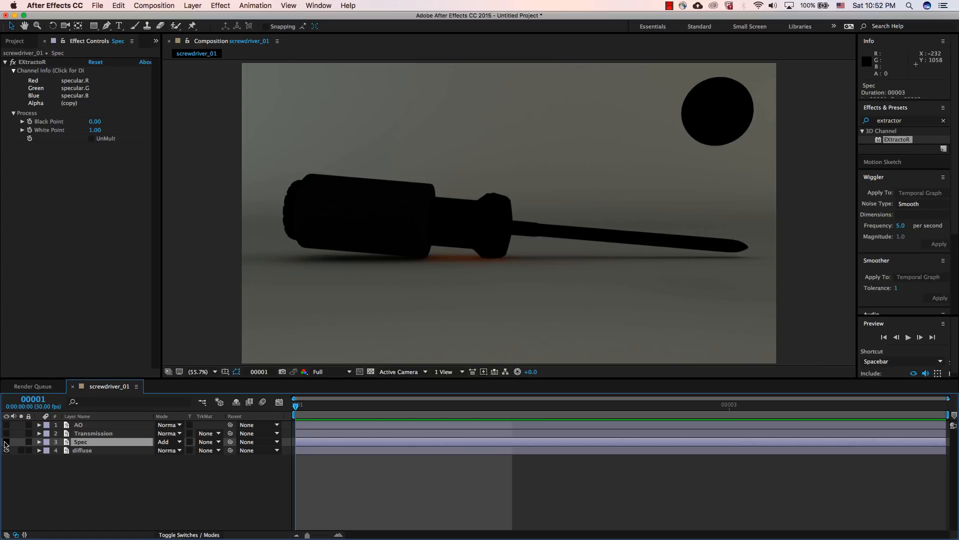
left_click(6, 443)
Step: Show the Transmission layer, set its blending mode to Add, and toggle its visibility to compare the composite with and without it
left_click(93, 433)
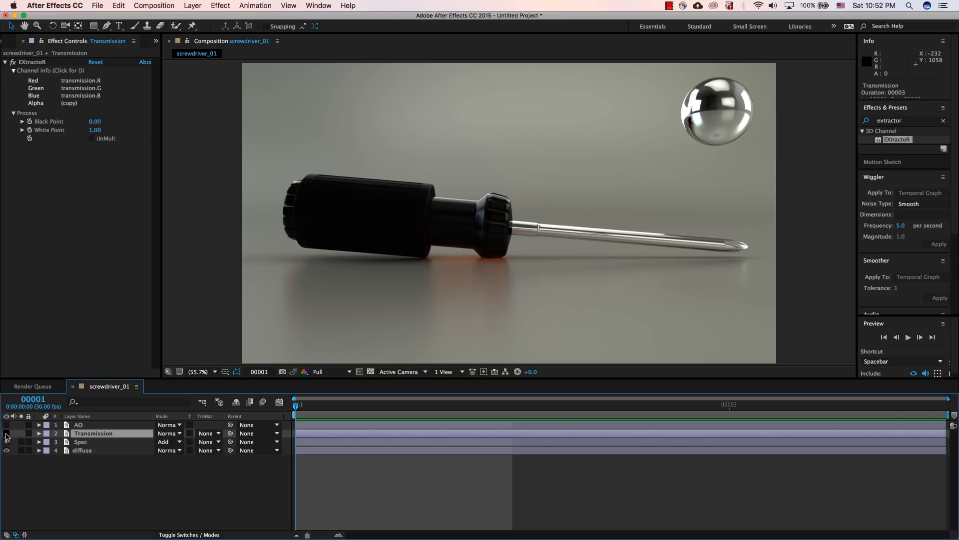
left_click(6, 434)
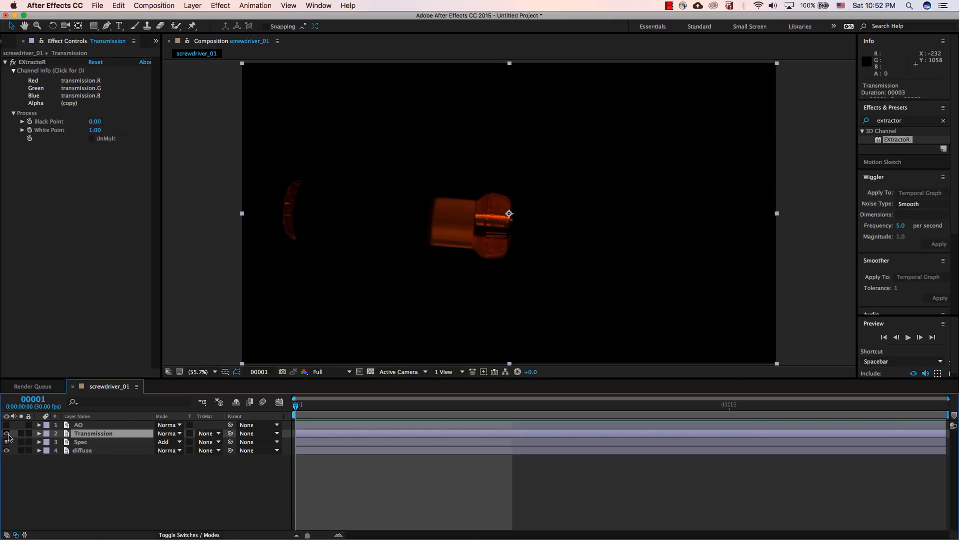
left_click(164, 433)
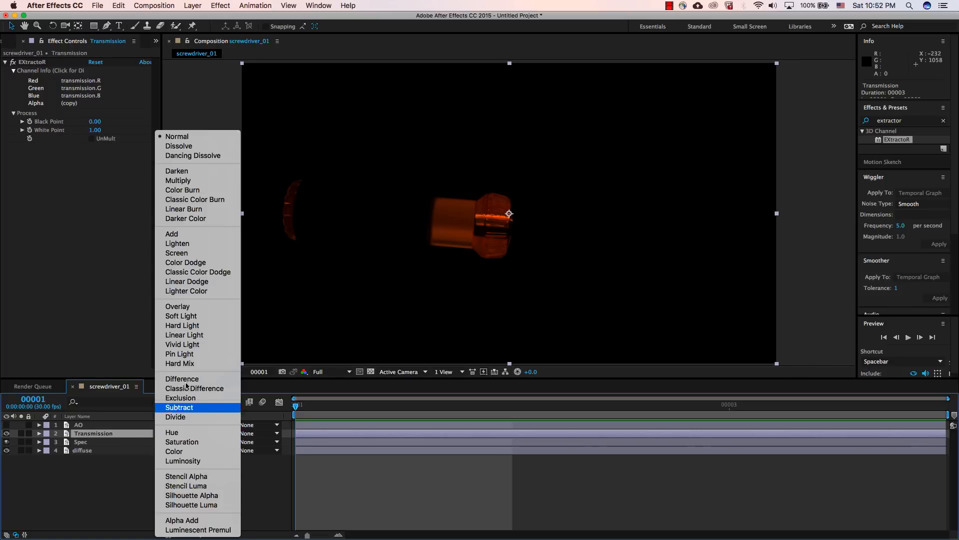
left_click(208, 235)
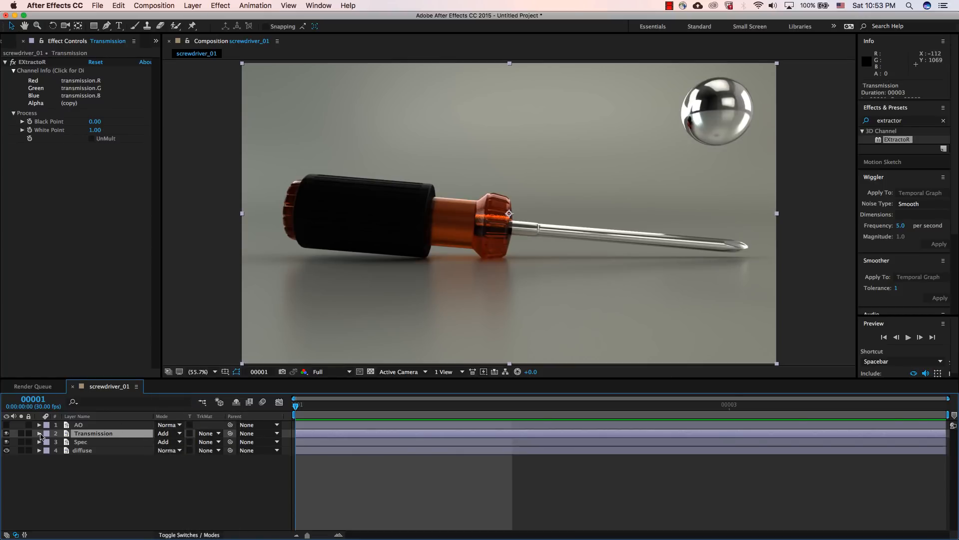
left_click(6, 434)
left_click(6, 434)
left_click(6, 434)
left_click(6, 434)
left_click(6, 434)
left_click(6, 434)
Step: Show the AO layer and set its blending mode to Multiply
left_click(102, 425)
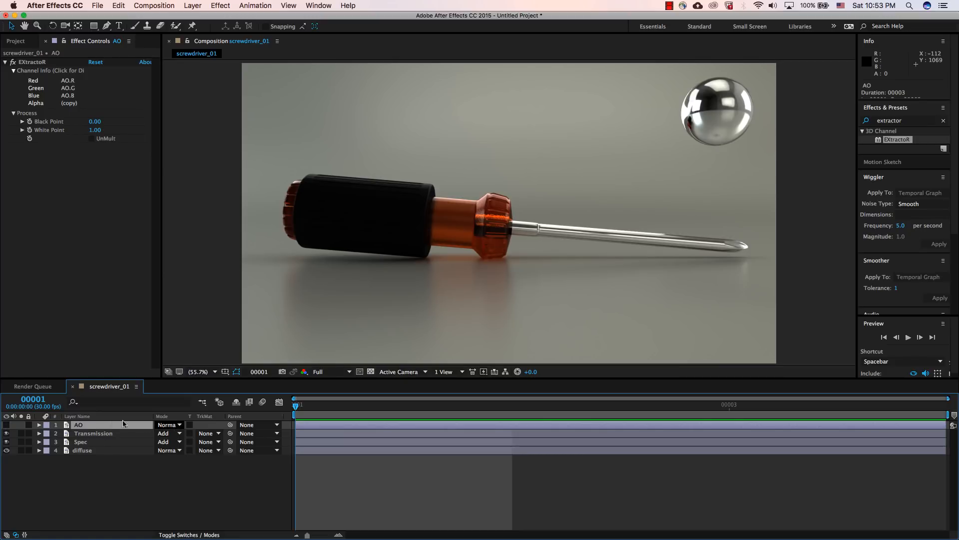
left_click(6, 424)
left_click(166, 425)
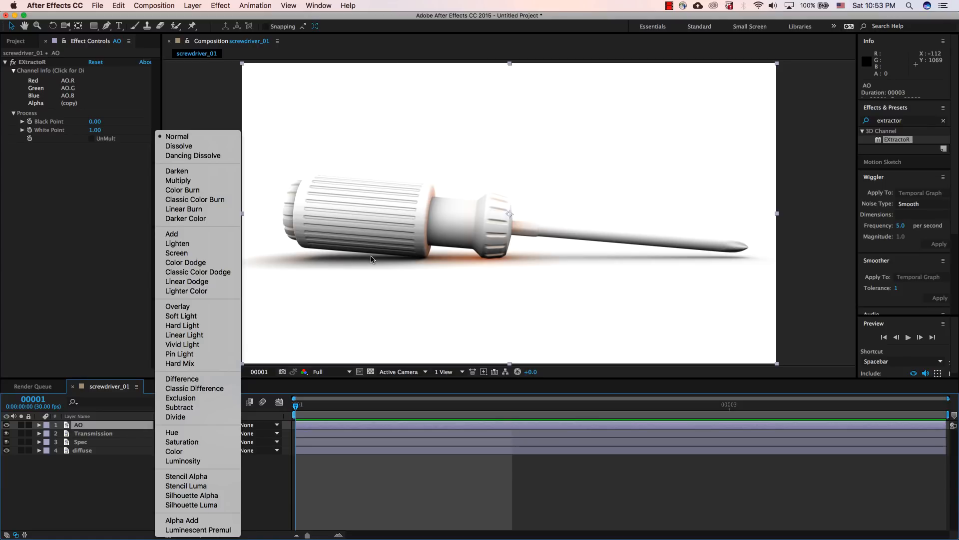
left_click(102, 431)
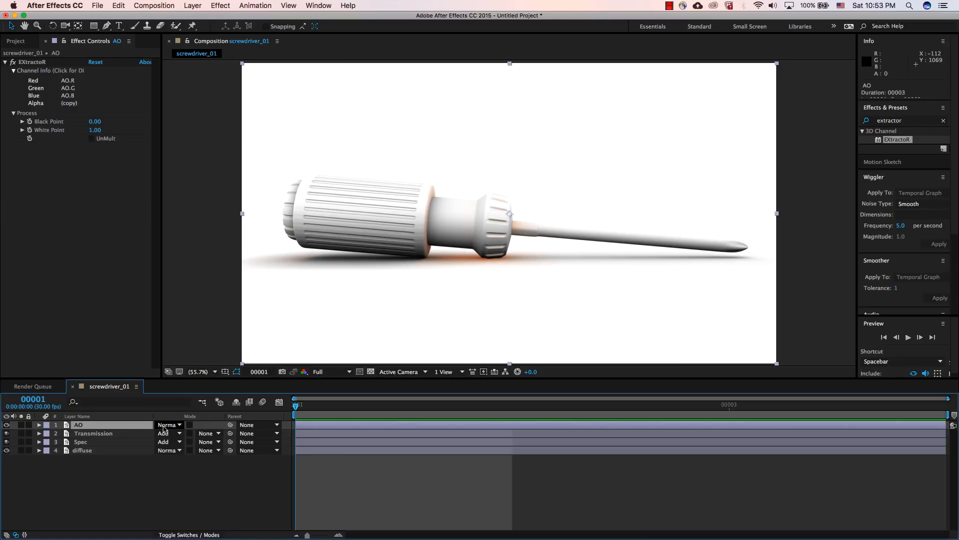
left_click(168, 425)
left_click(216, 182)
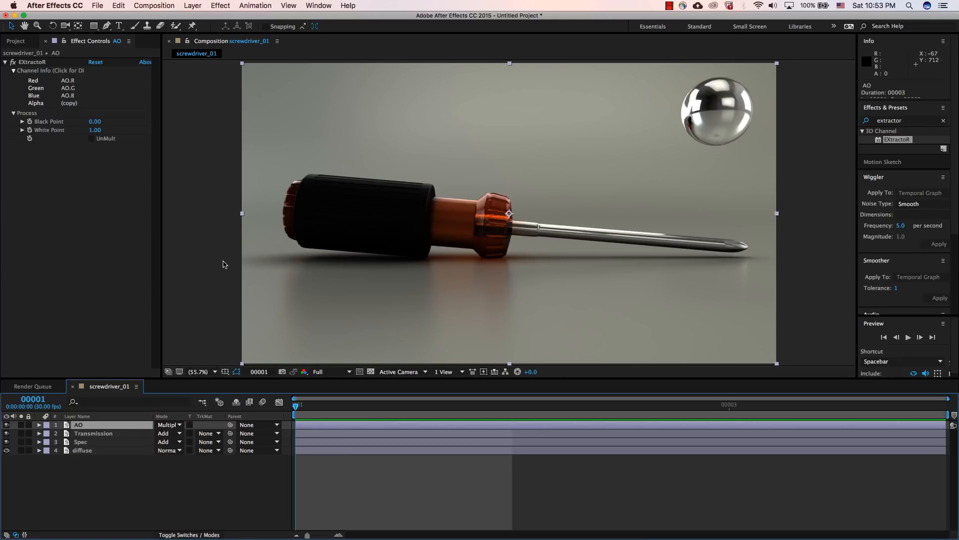
Step: Compare the composite with and without the AO layer, deselect it, and leave it hidden
left_click(7, 425)
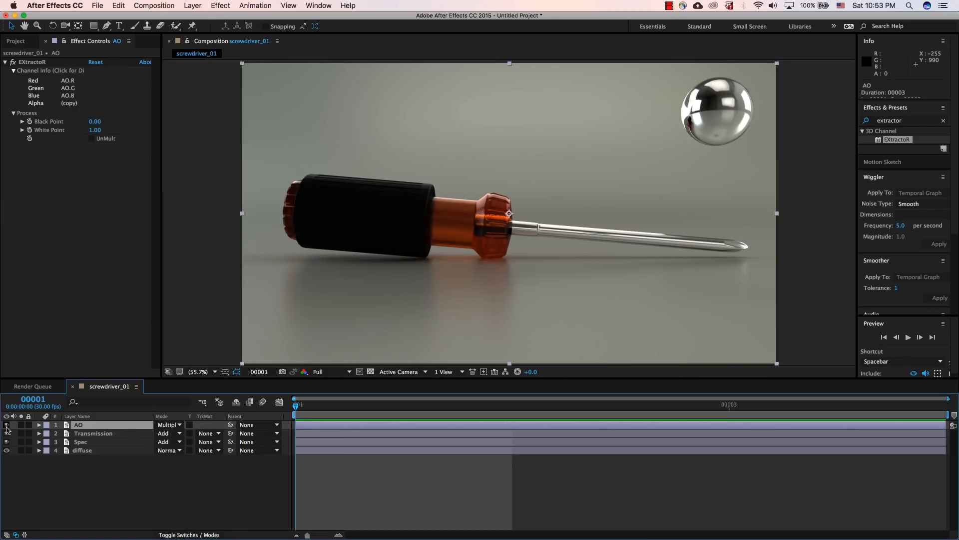
left_click(7, 425)
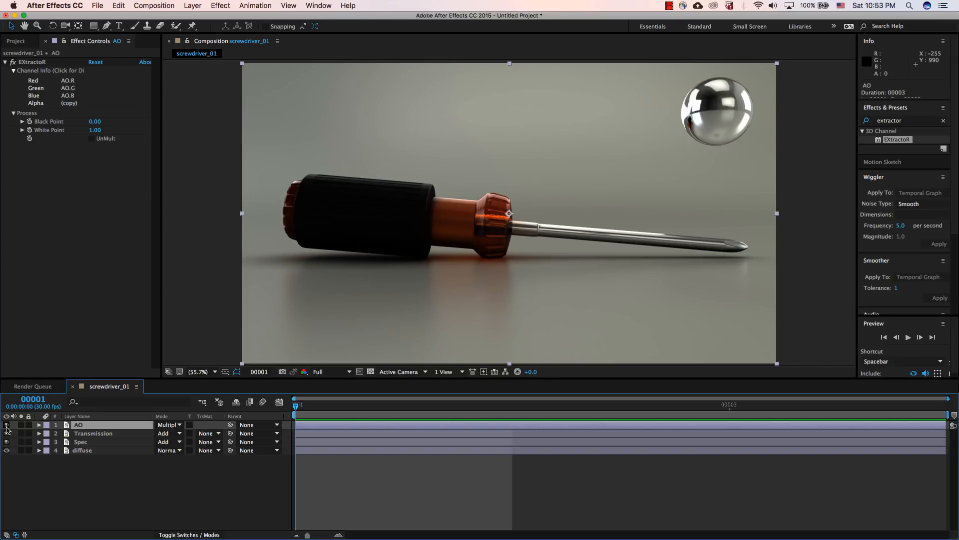
left_click(7, 425)
left_click(7, 425)
left_click(7, 425)
left_click(7, 425)
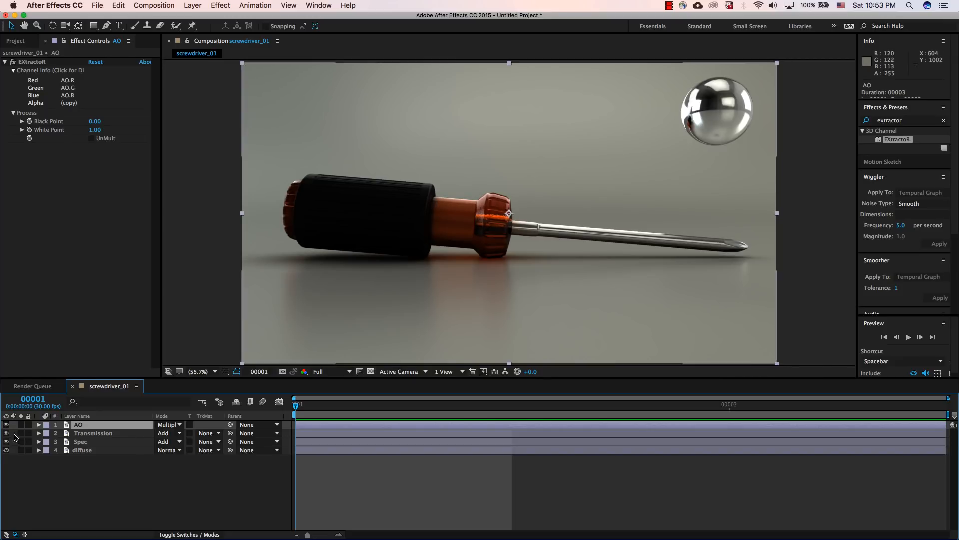
key("super+shift+a")
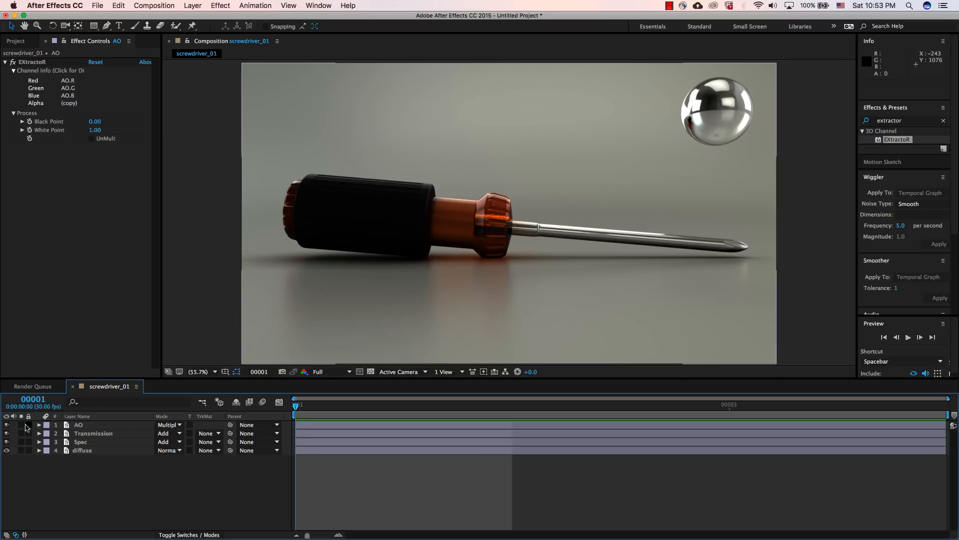
left_click(7, 425)
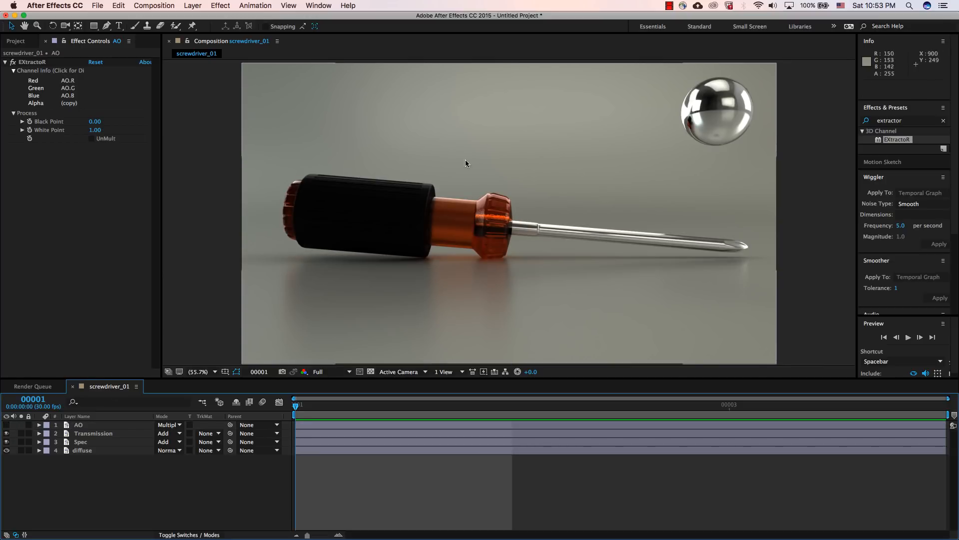
Step: Add the original screwdriver_01.exr footage to the composition as the top layer, above AO, as a beauty reference
left_click(78, 216)
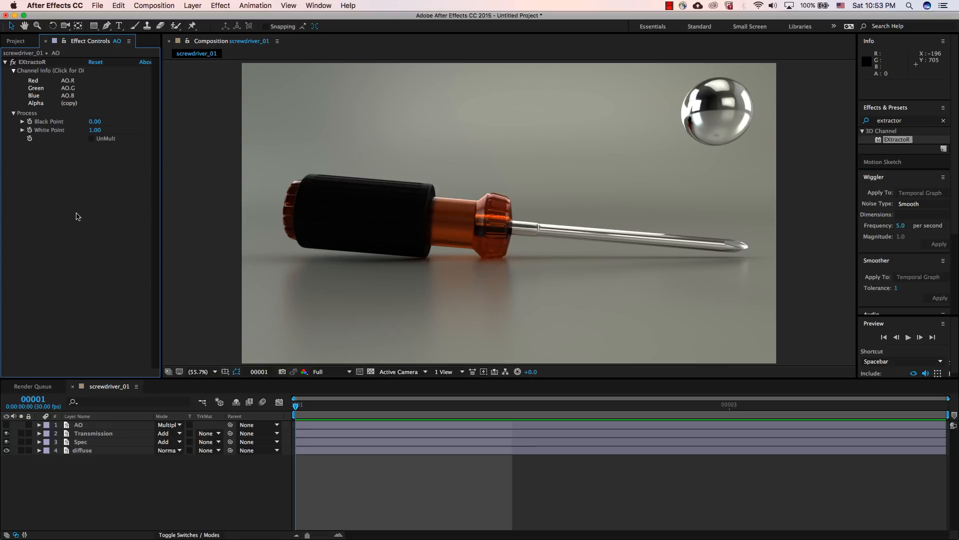
left_click(24, 44)
left_click(52, 204)
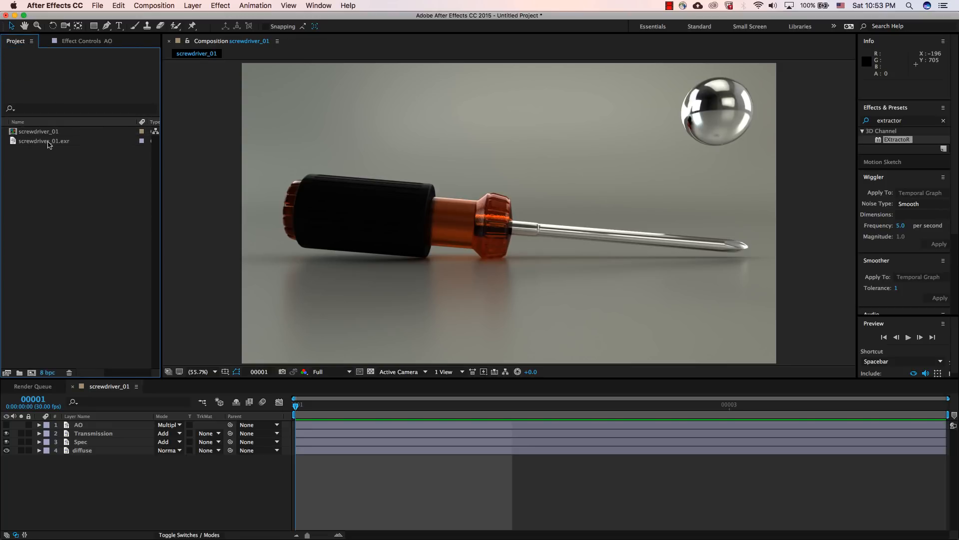
left_click(50, 143)
left_click_drag(39, 144, 85, 426)
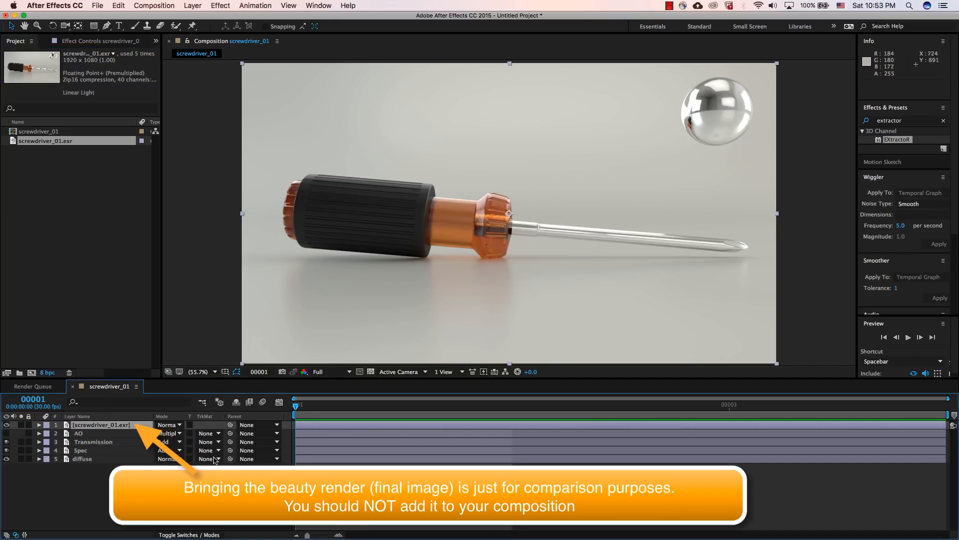
Step: Toggle the screwdriver_01.exr layer to compare the beauty render with the composited passes, and leave it hidden
left_click(6, 425)
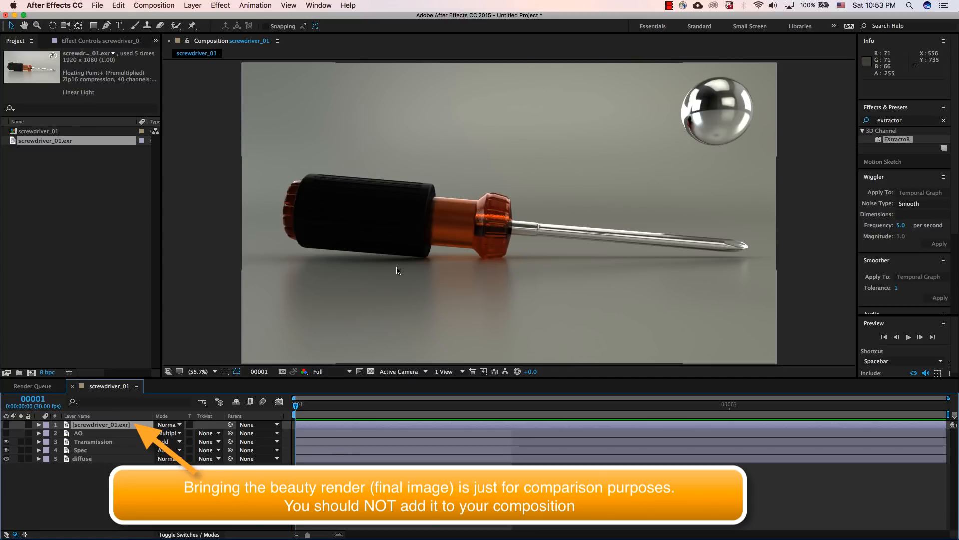
left_click(6, 424)
left_click(7, 426)
left_click(7, 425)
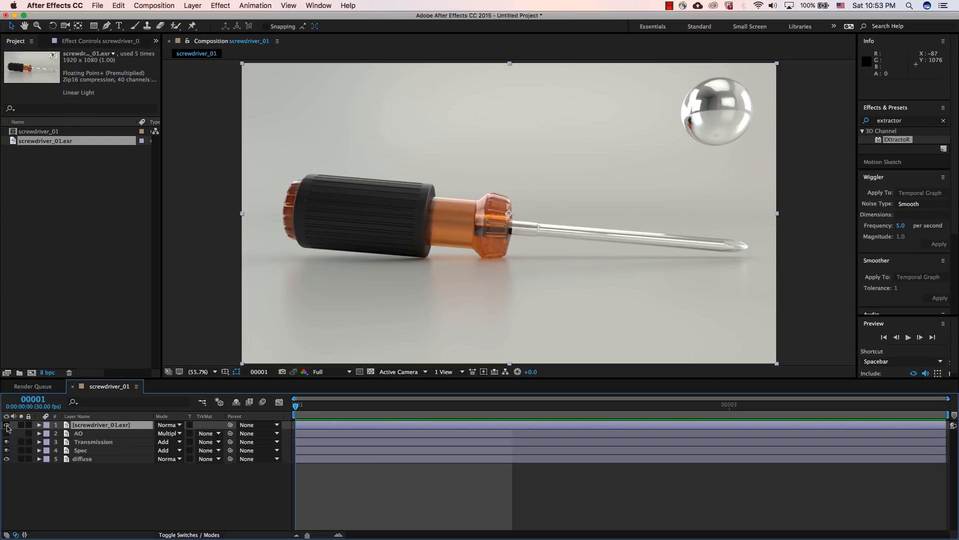
left_click(7, 426)
left_click(7, 425)
left_click(7, 425)
Step: Create an adjustment layer directly above the Transmission layer and name it Gamma
left_click(96, 435)
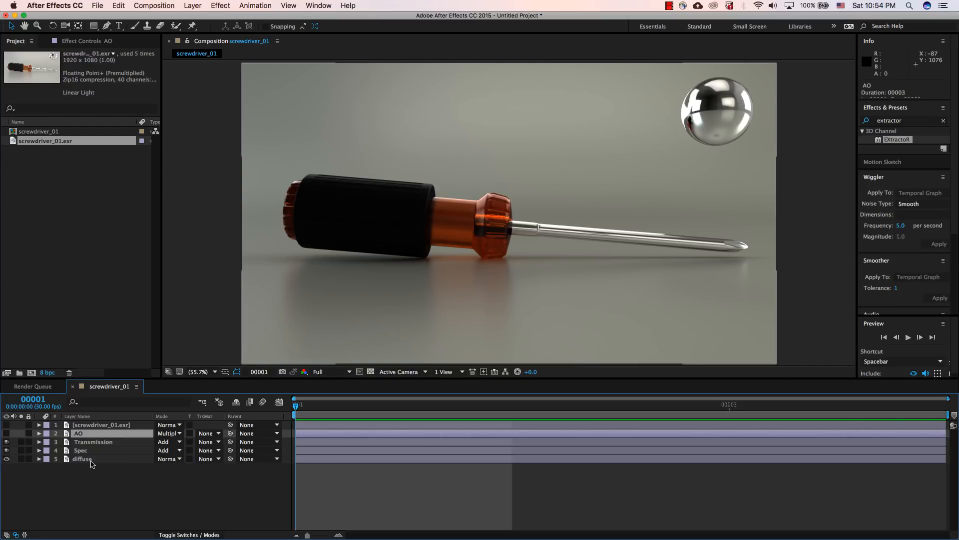
left_click(491, 240)
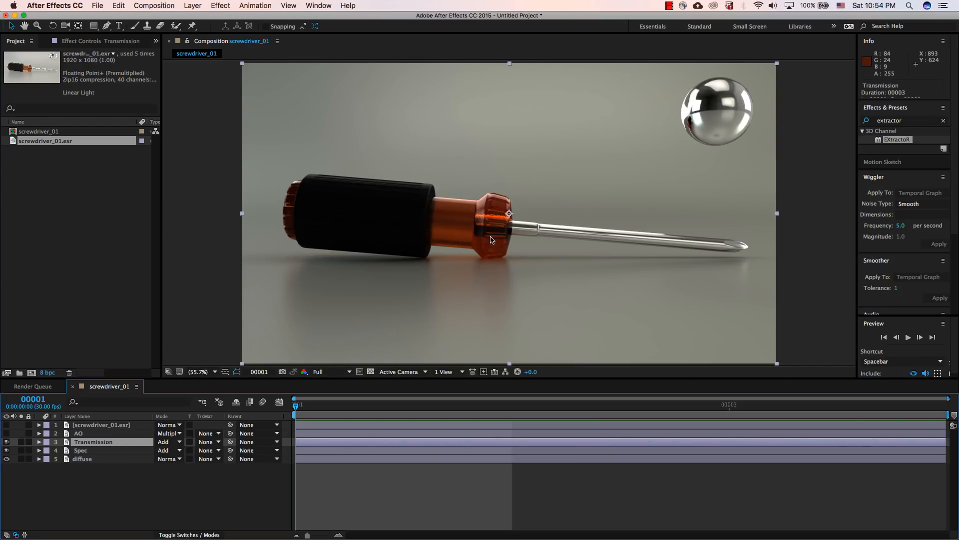
left_click(67, 41)
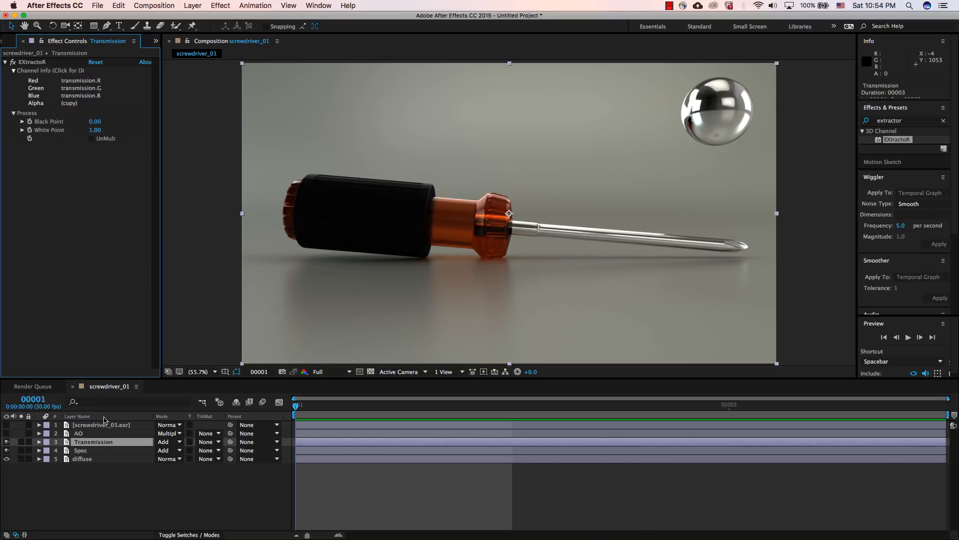
left_click(99, 445)
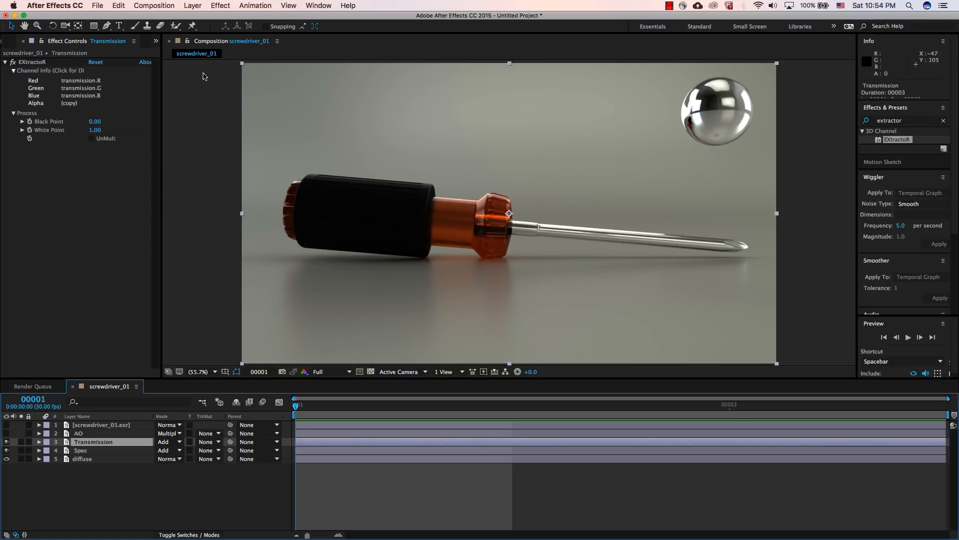
left_click(228, 6)
mouse_move(192, 6)
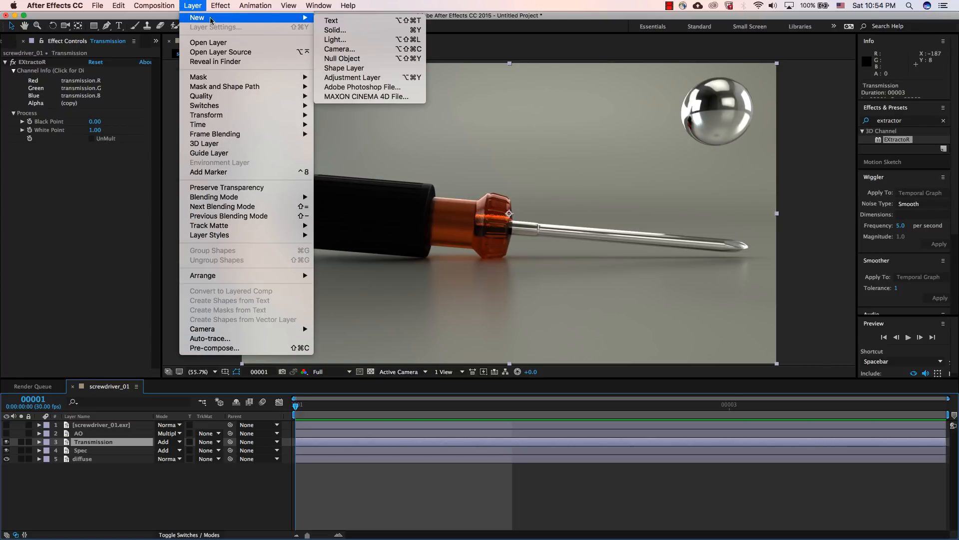
left_click(358, 78)
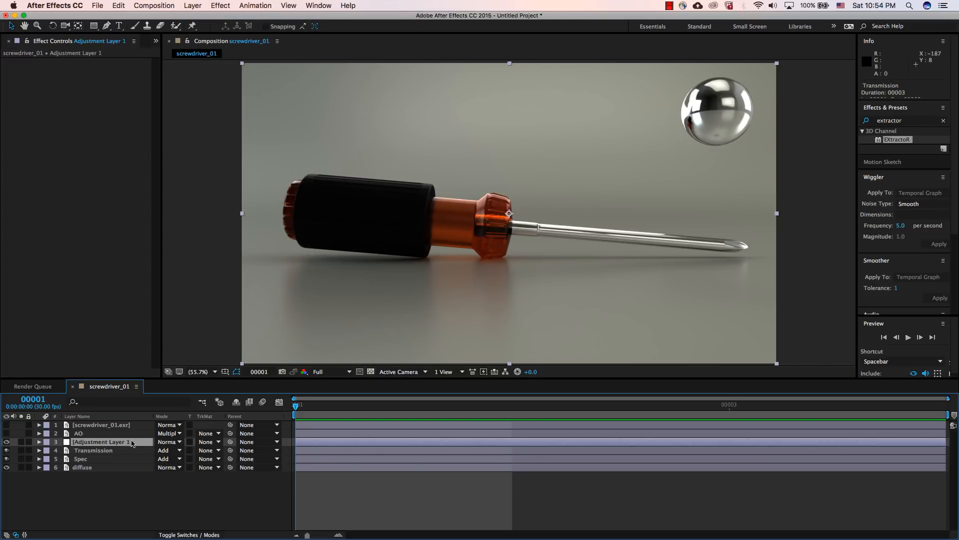
key("Return")
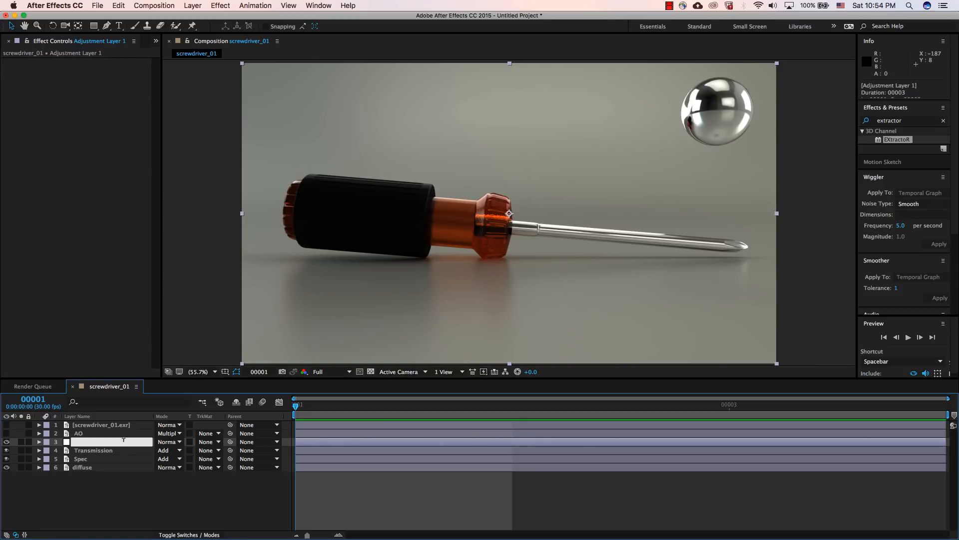
type("Gamma")
key("Return")
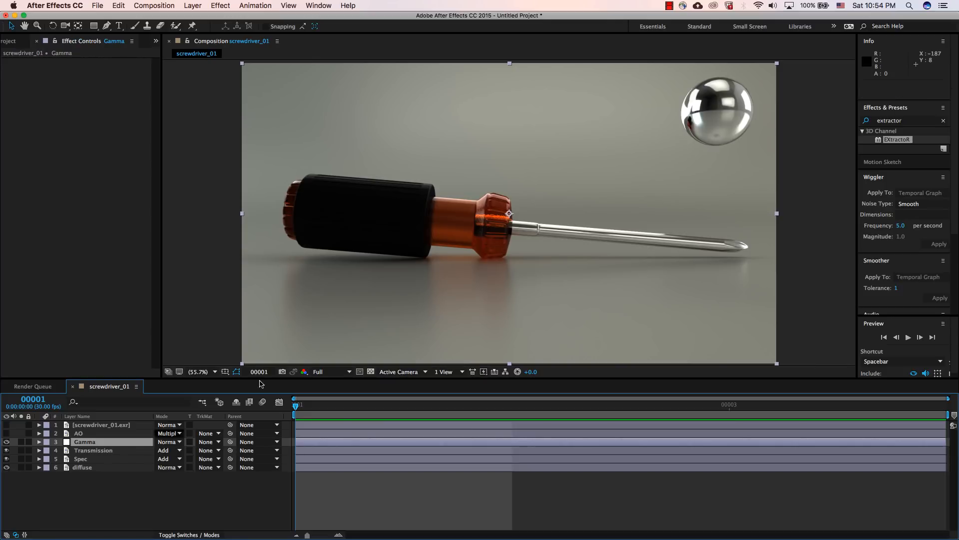
Step: Apply the Exposure effect to the Gamma adjustment layer and set its Gamma Correction to 2.20
left_click(909, 122)
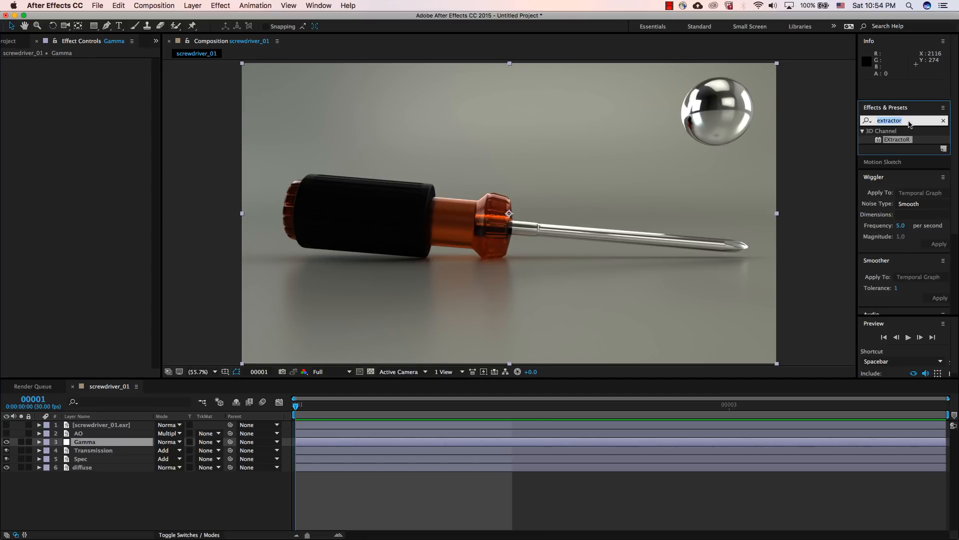
type("exposure")
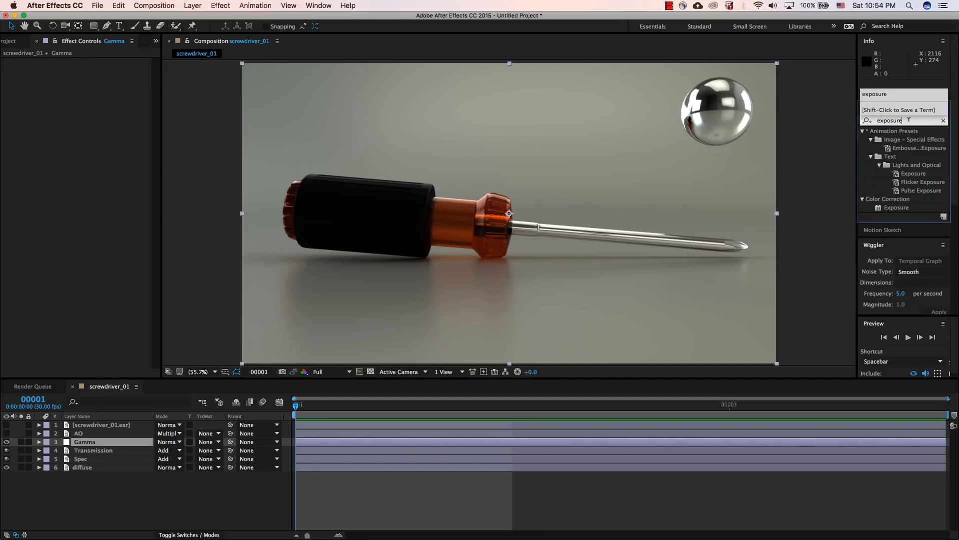
double_click(898, 208)
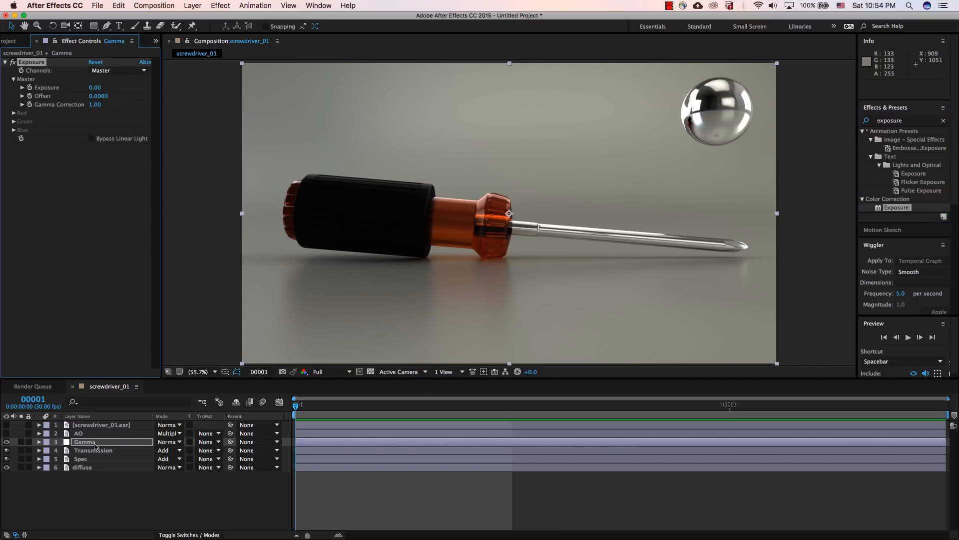
left_click(95, 104)
key("Return")
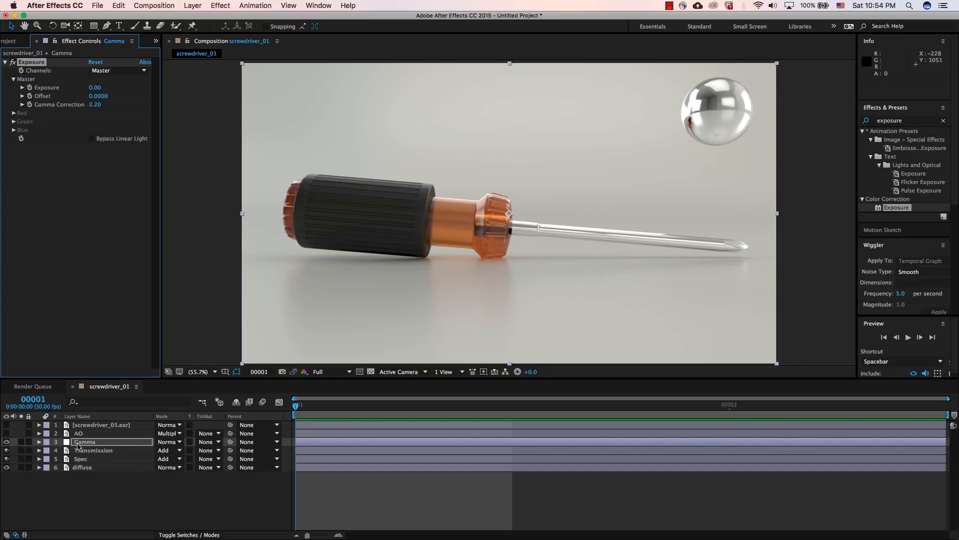
Step: Toggle the screwdriver_01.exr beauty layer to compare it with the gamma-corrected composite, and leave it hidden
left_click(6, 425)
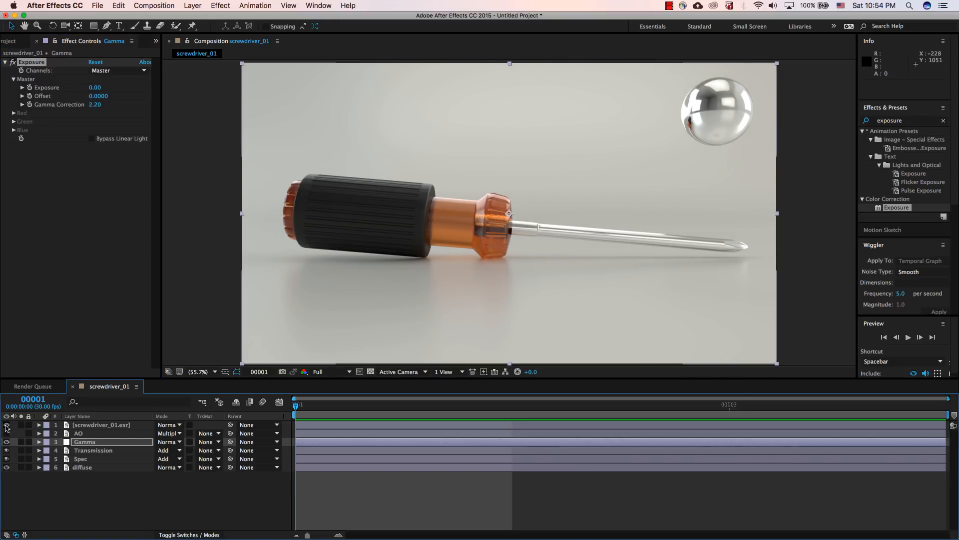
left_click(7, 426)
left_click(6, 425)
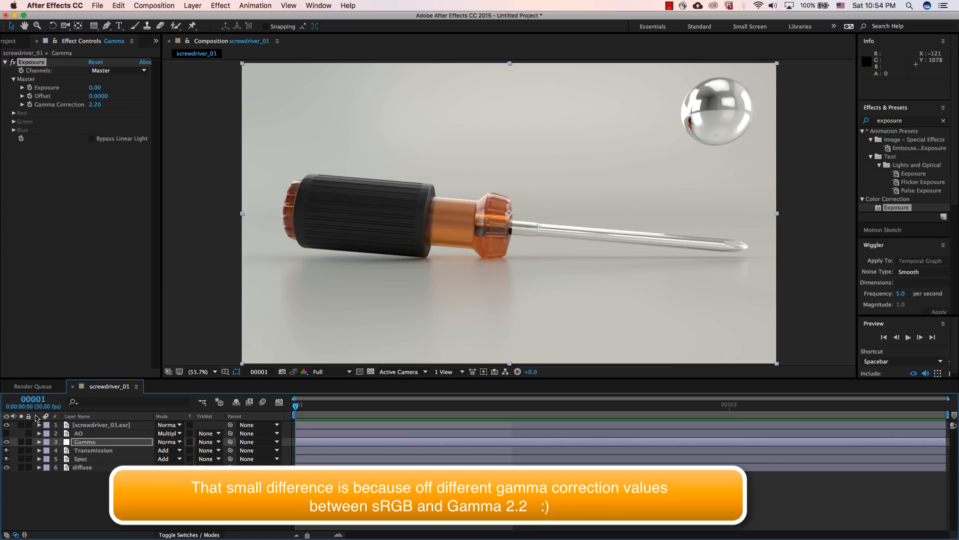
left_click(7, 425)
left_click(6, 434)
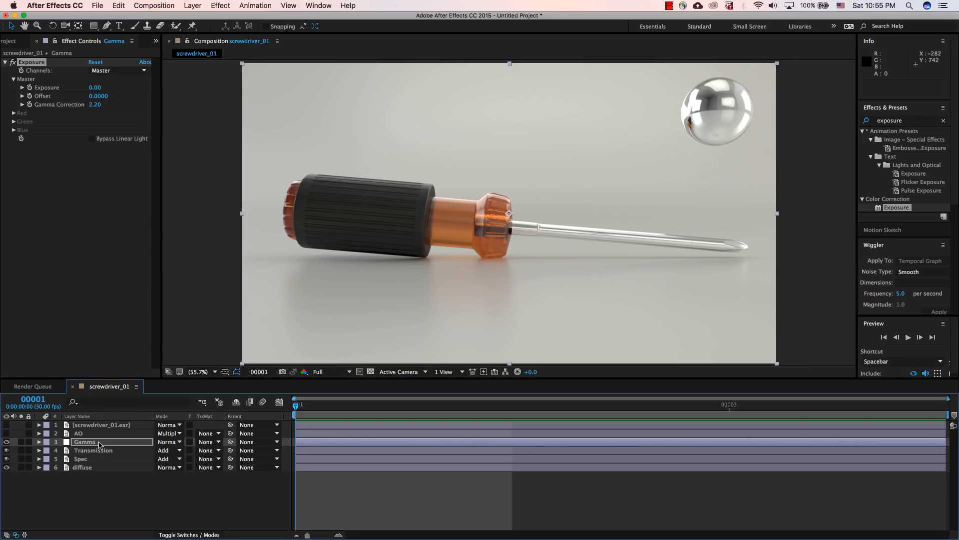
Step: Hide the Gamma adjustment layer and delete the screwdriver_01.exr reference layer from the composition
left_click(100, 442)
left_click(6, 442)
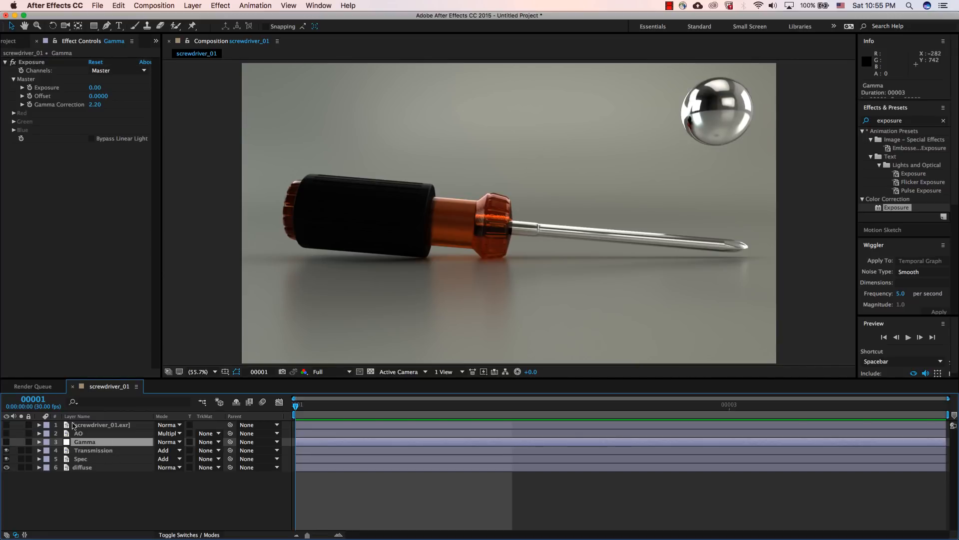
left_click(95, 426)
key("Delete")
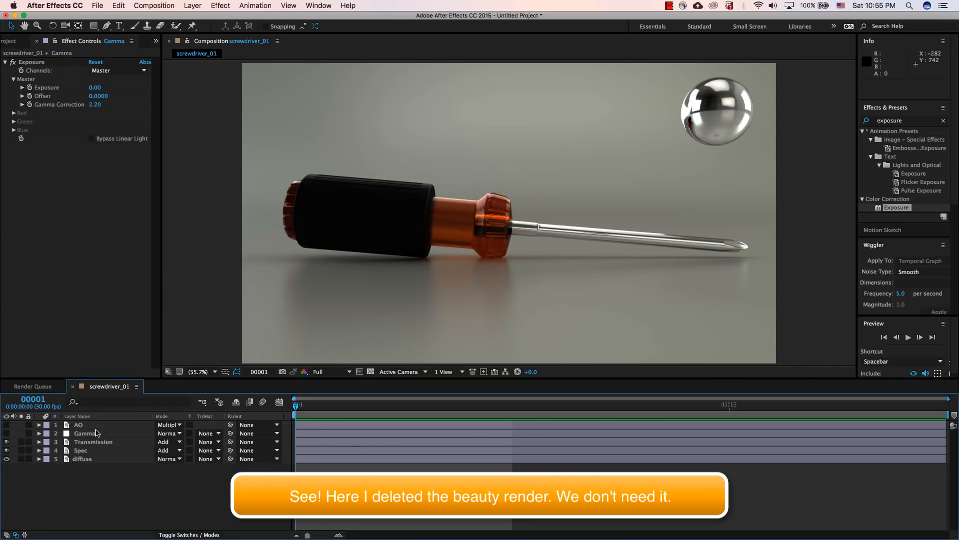
Step: Review the extracted channels and blend modes of the diffuse, Spec and Transmission layers, keeping Transmission on Add
left_click(94, 442)
left_click(91, 450)
left_click(91, 458)
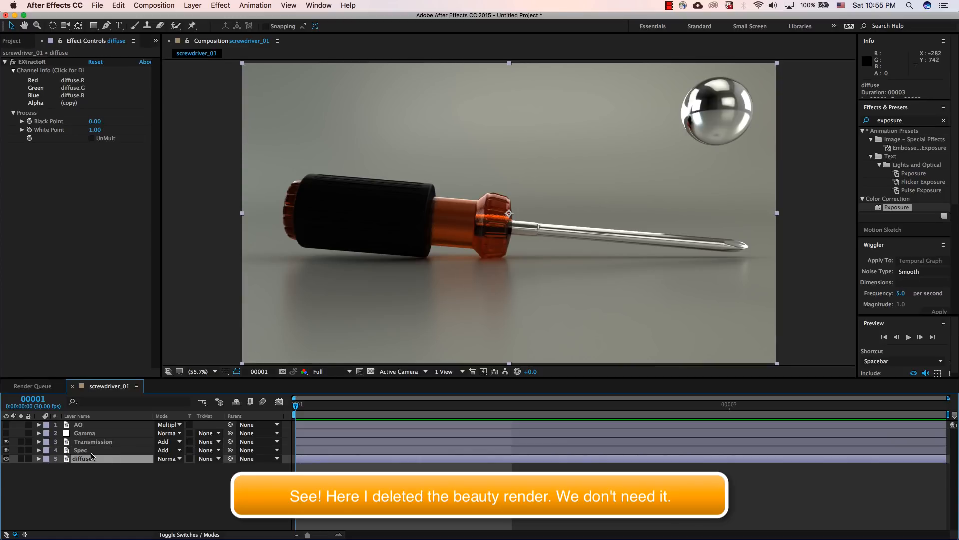
left_click(92, 451)
left_click(92, 443)
left_click(93, 450)
left_click(91, 459)
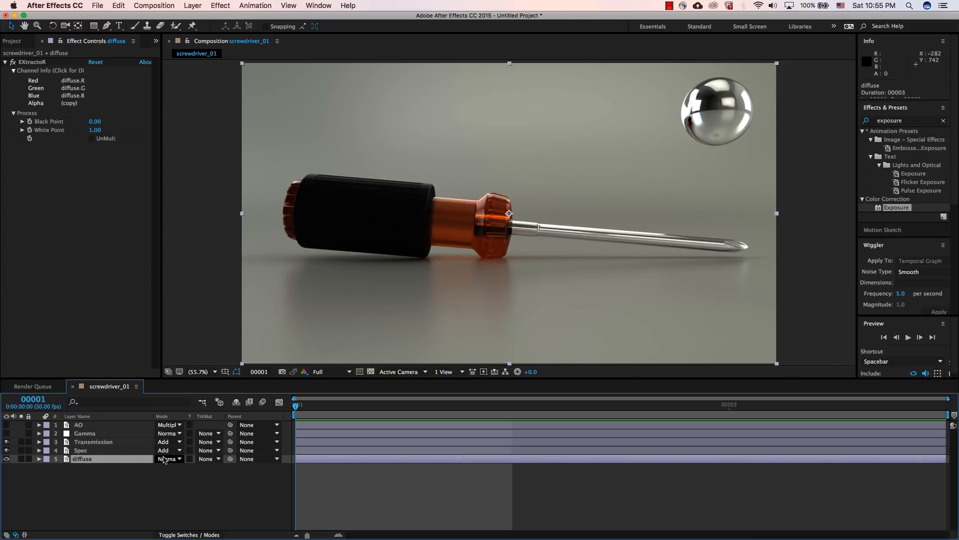
left_click(87, 451)
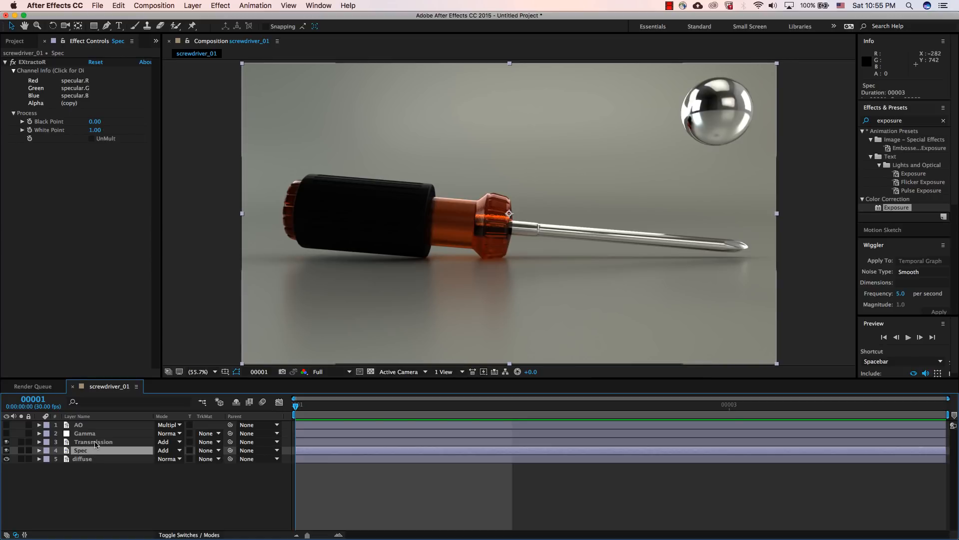
left_click(96, 442)
left_click(168, 442)
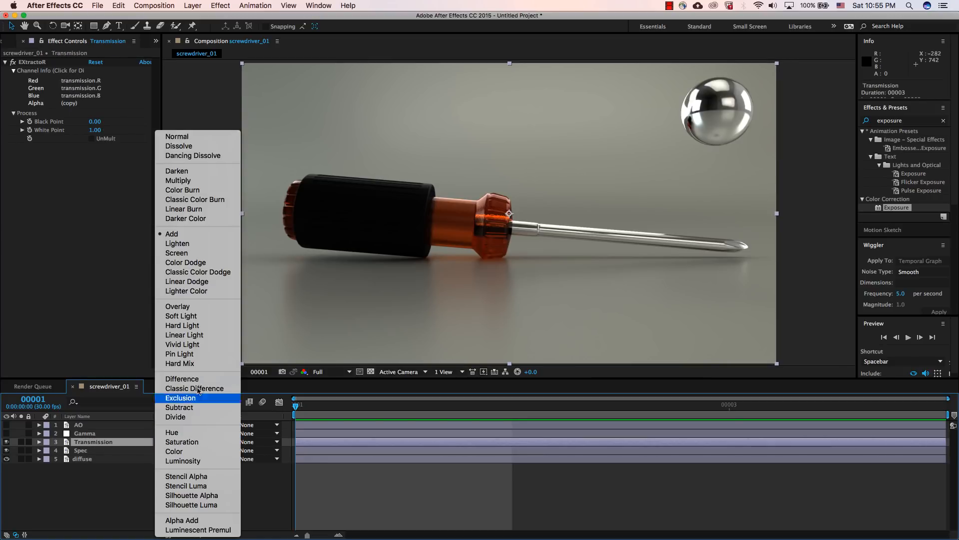
left_click(192, 235)
left_click(103, 496)
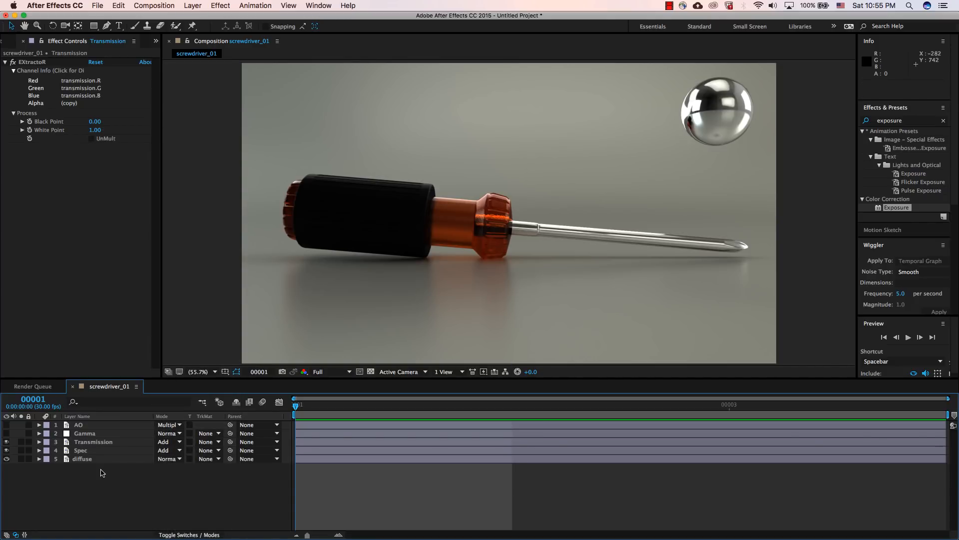
Step: Make the Gamma adjustment layer visible again and select the AO layer
left_click(85, 434)
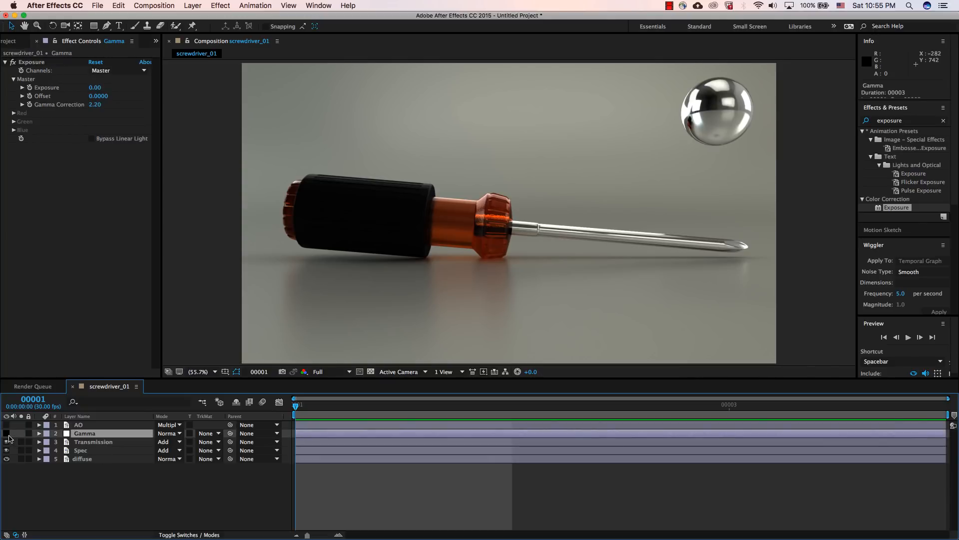
left_click(7, 434)
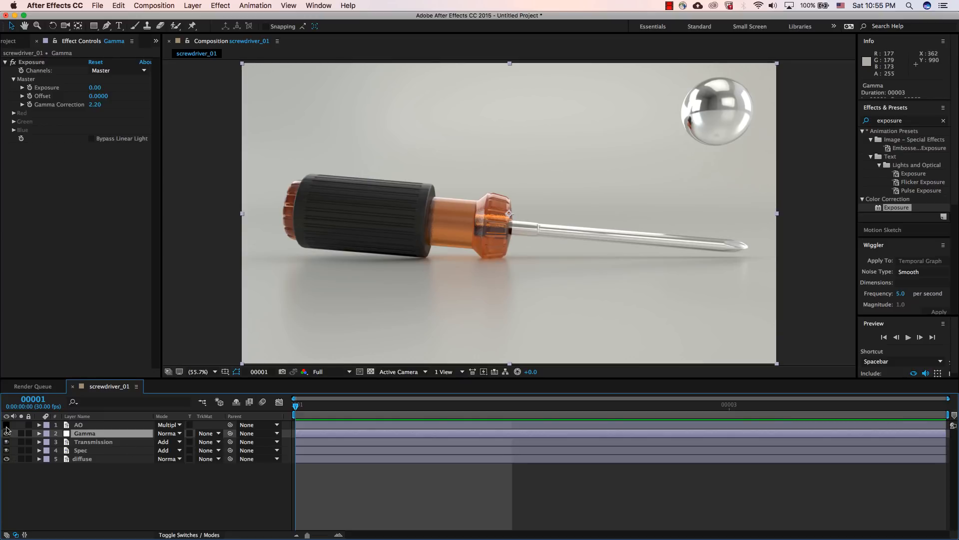
left_click(92, 426)
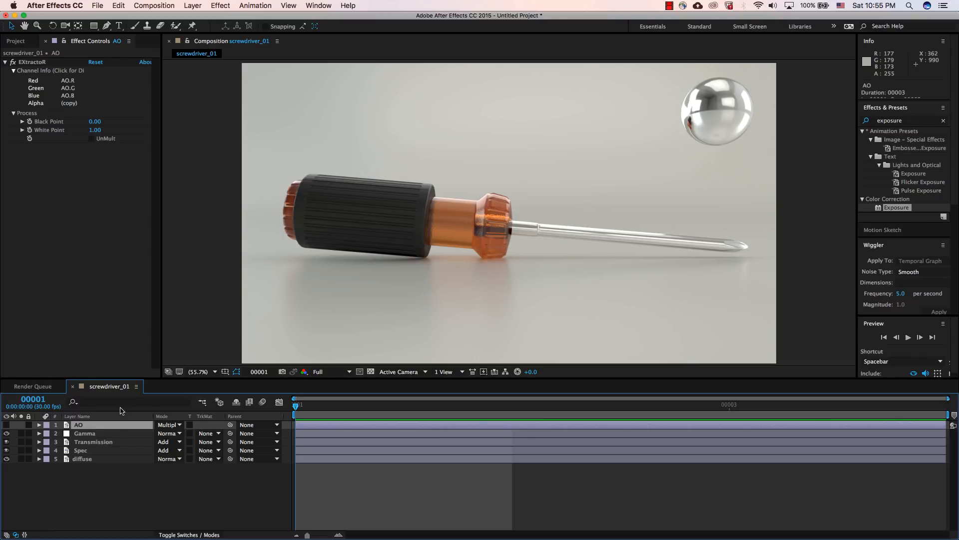
Step: Temporarily place the screwdriver_01.exr footage above AO, compare it with the composite, and delete it
left_click(20, 42)
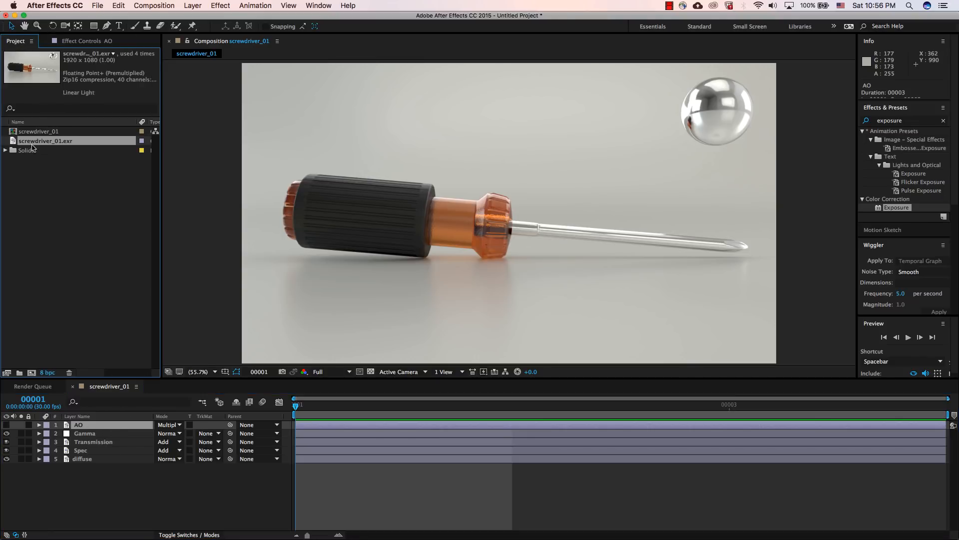
left_click_drag(32, 147, 86, 424)
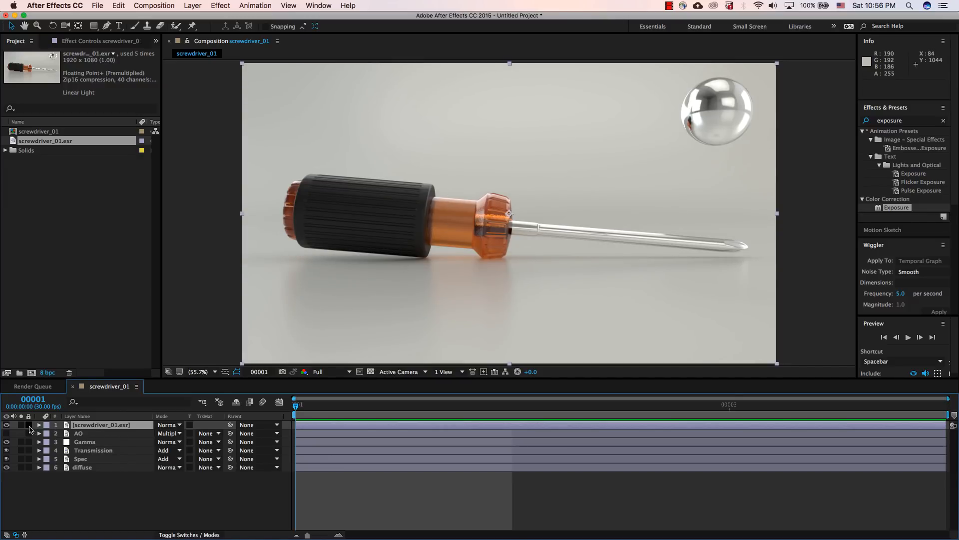
left_click(6, 425)
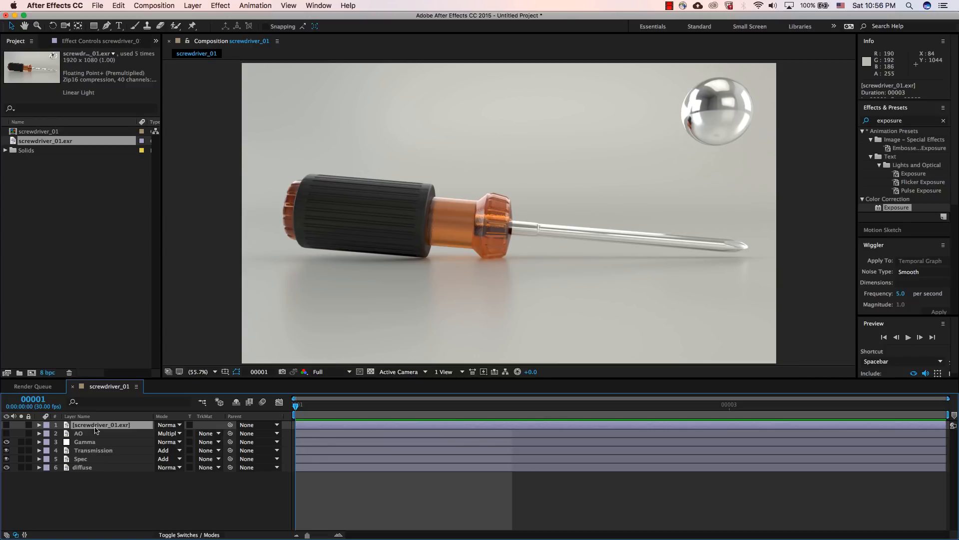
key("Delete")
Step: Duplicate the Transmission layer and apply the Glow effect to the copy
left_click(109, 444)
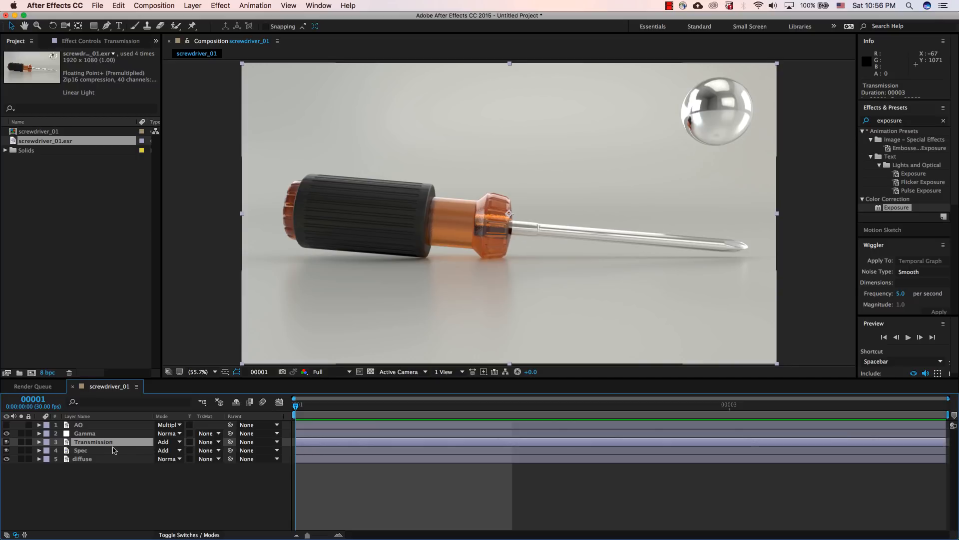
key("super+d")
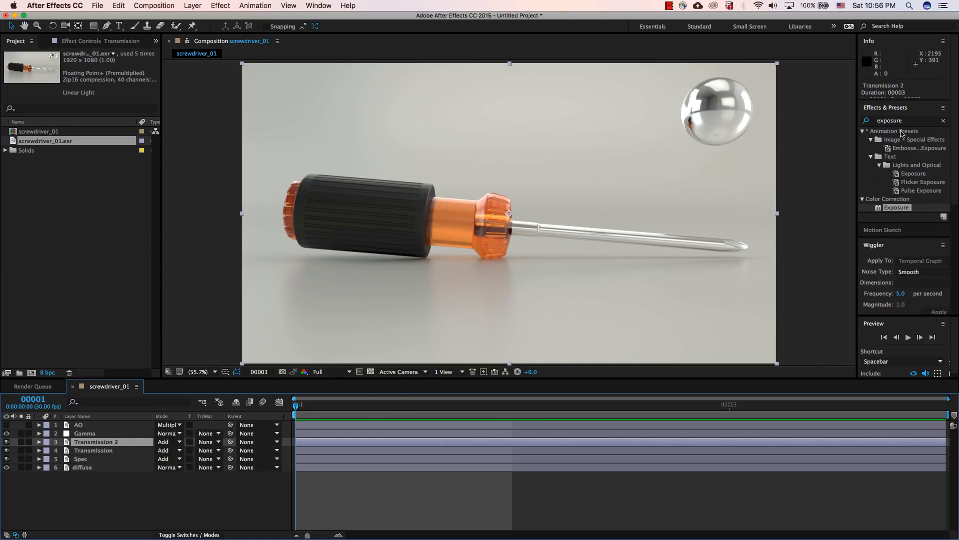
left_click(908, 121)
double_click(908, 120)
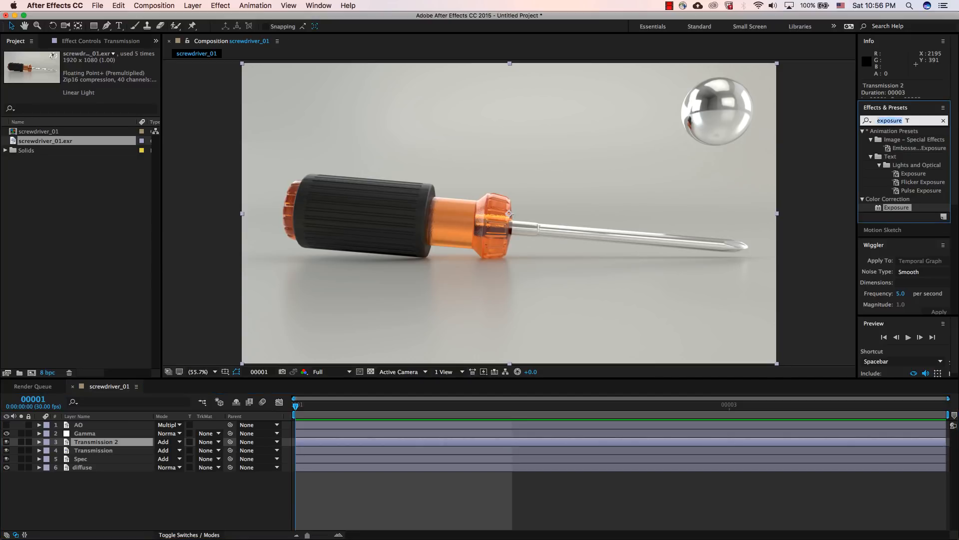
type("glow")
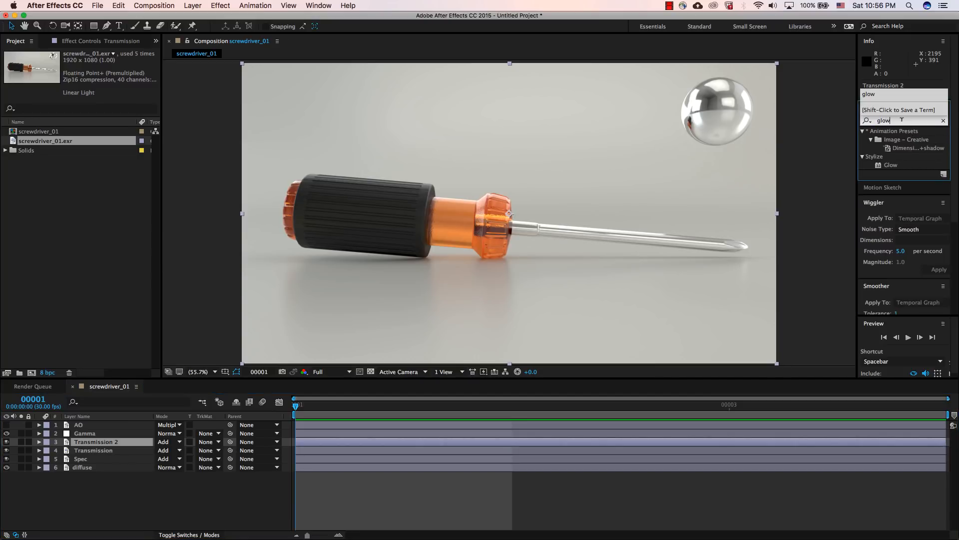
key("Return")
double_click(895, 166)
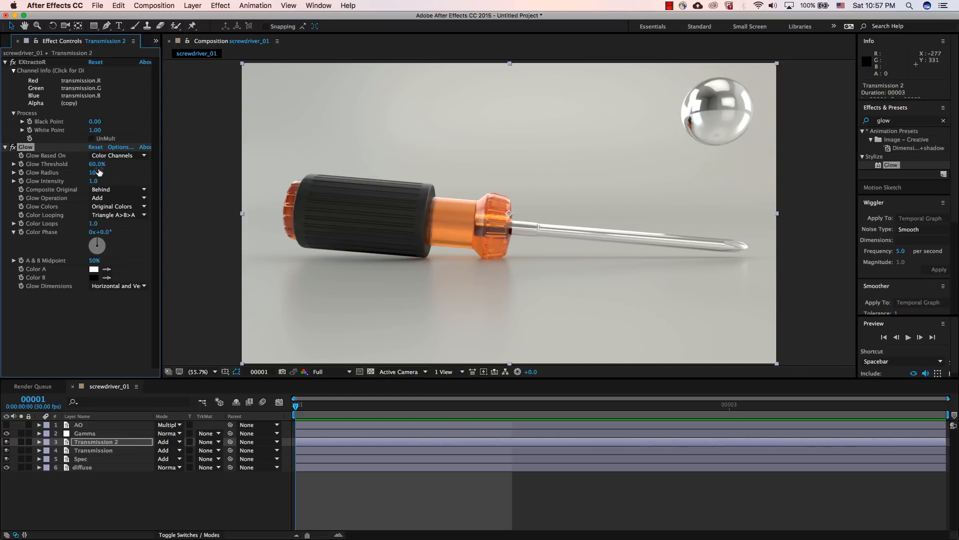
Step: Tune the glow on the duplicated Transmission layer to a threshold of 44.3%, a radius of 55 and an intensity of 4.0
left_click_drag(102, 181, 111, 181)
left_click_drag(94, 166, 119, 178)
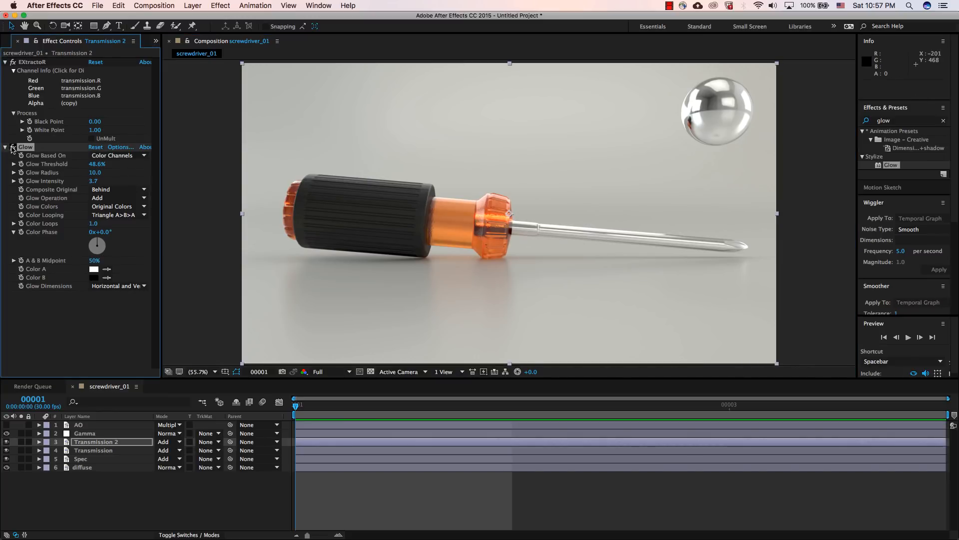
key("period")
key("period")
key("period")
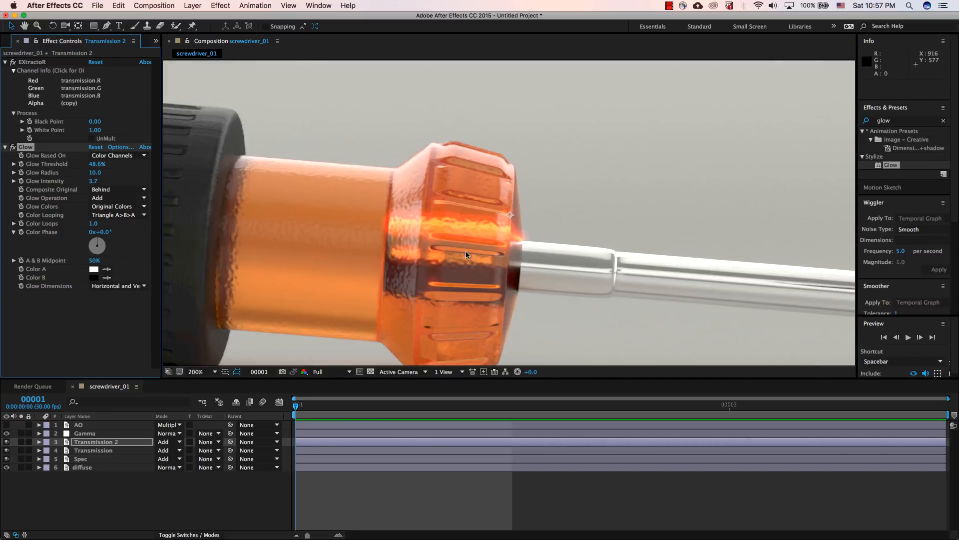
mouse_move(94, 181)
left_mouse_down()
mouse_move(111, 182)
mouse_move(98, 173)
mouse_move(110, 174)
left_mouse_up()
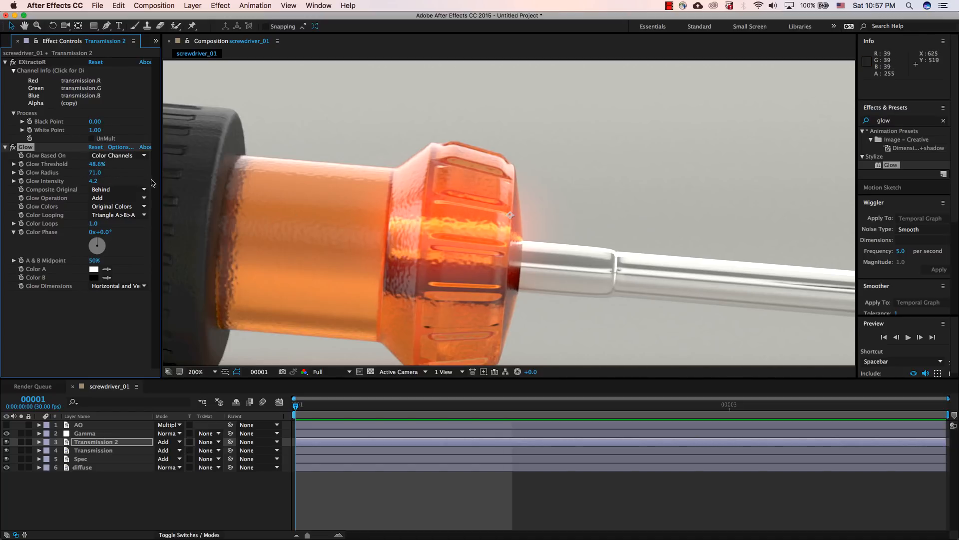
left_click_drag(95, 163, 83, 164)
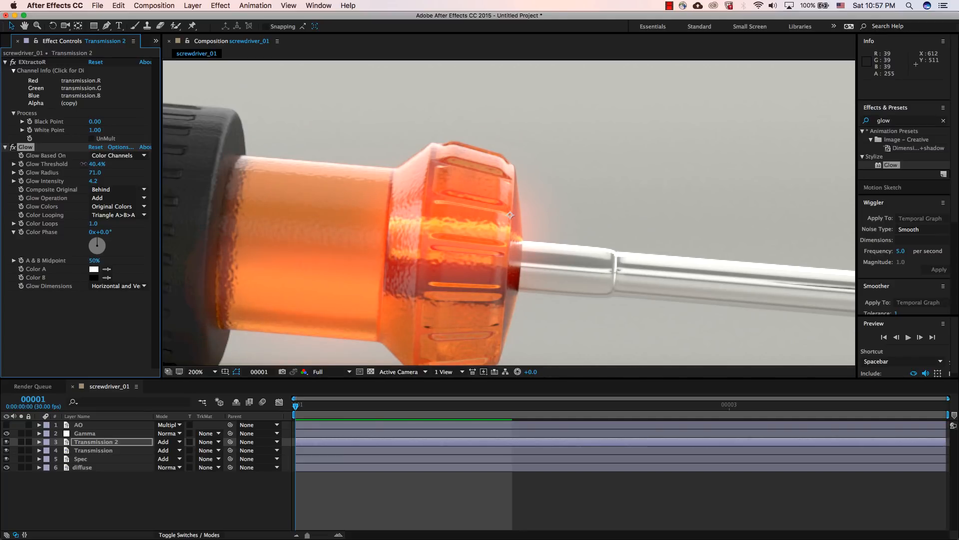
key("space")
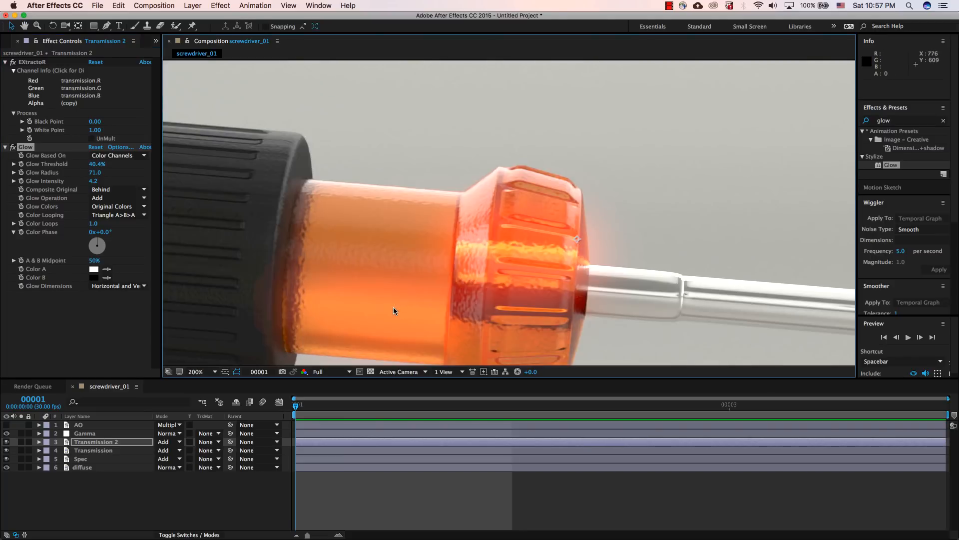
left_click_drag(95, 173, 90, 182)
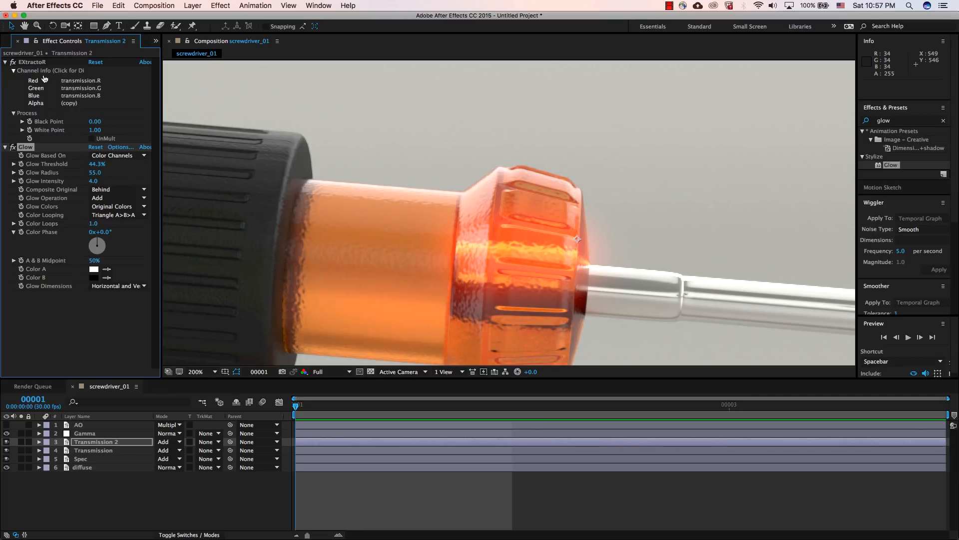
Step: Enlarge the composition viewer slightly by shrinking the timeline area, and display the Gamma layer's effect settings
left_click(93, 433)
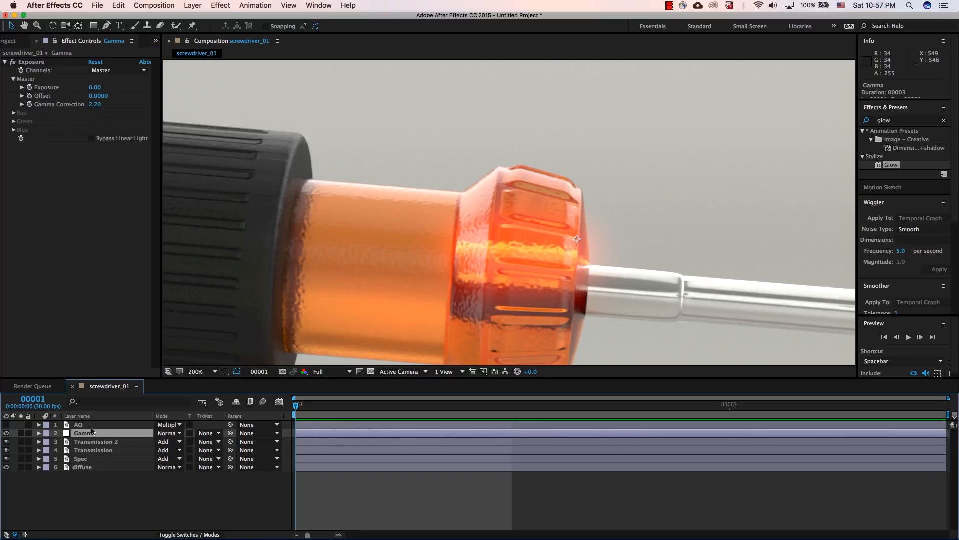
left_click(19, 41)
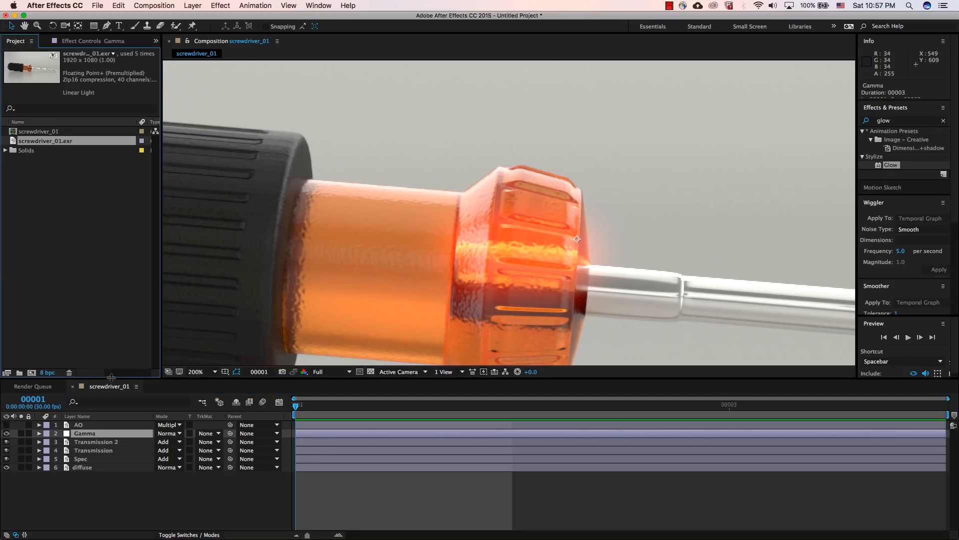
left_click_drag(111, 378, 111, 396)
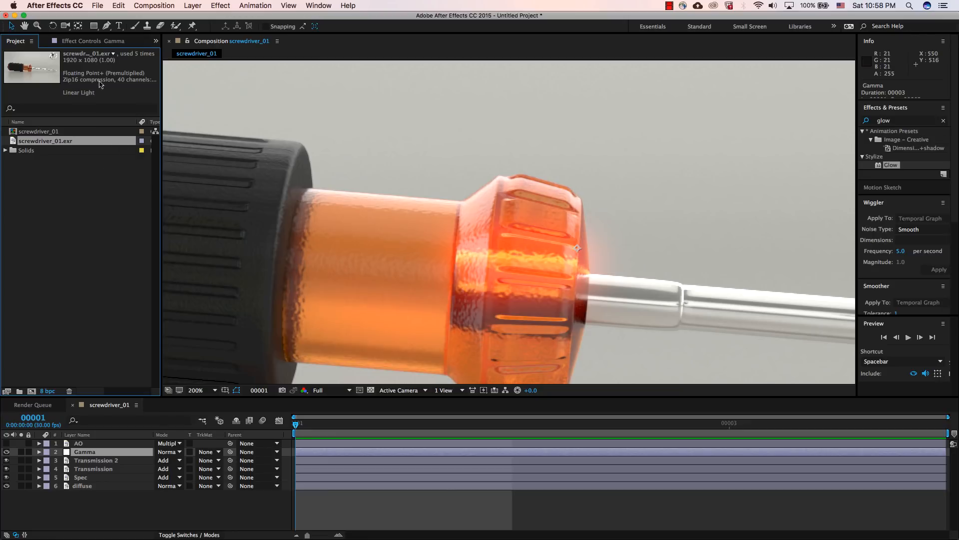
left_click(93, 43)
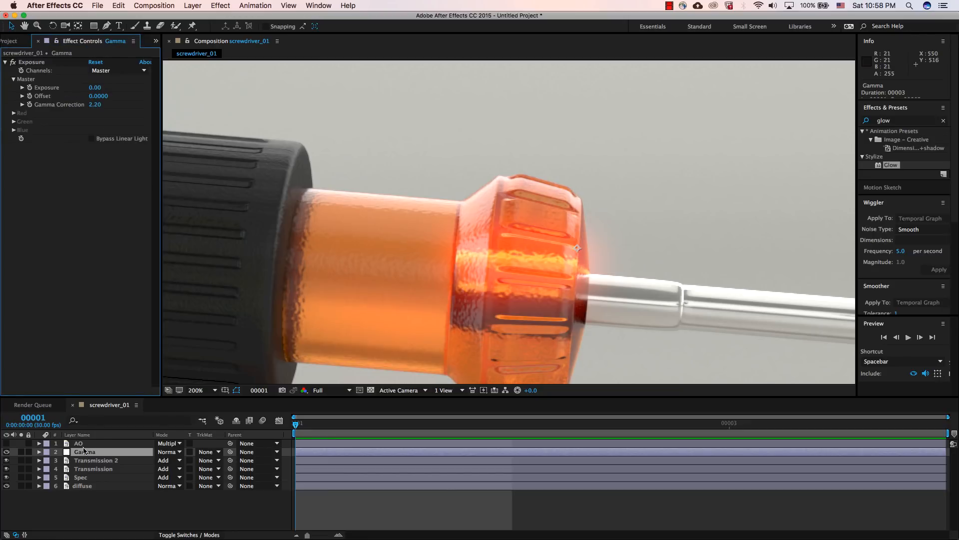
Step: Raise the duplicated Transmission layer's glow intensity to 6.7 and radius to 181, and compare the image with the effect off and on
left_click(85, 460)
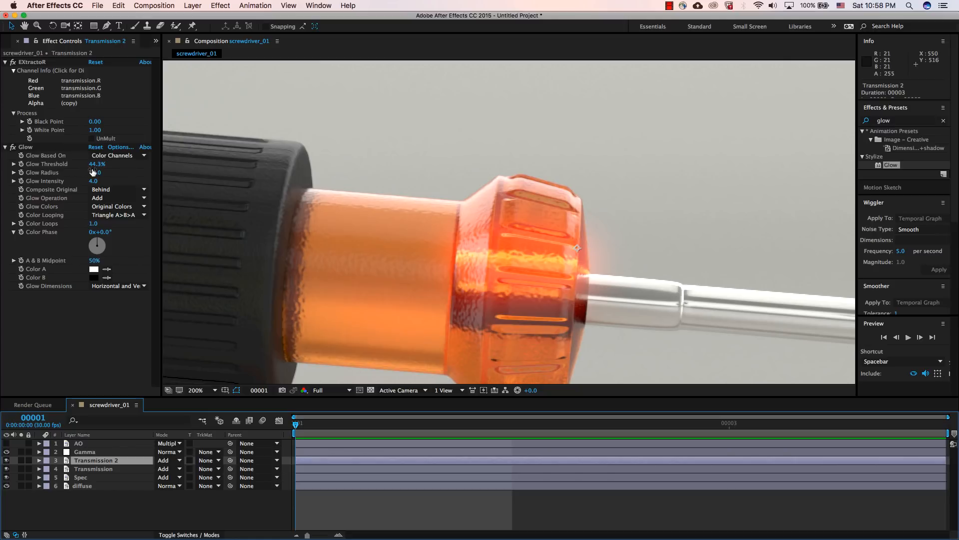
left_click_drag(93, 181, 112, 182)
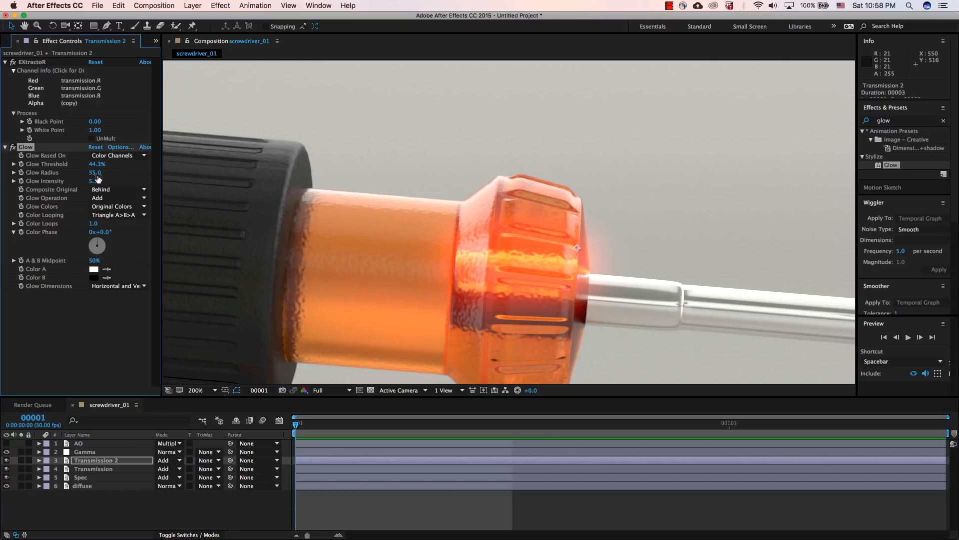
left_click_drag(94, 173, 142, 170)
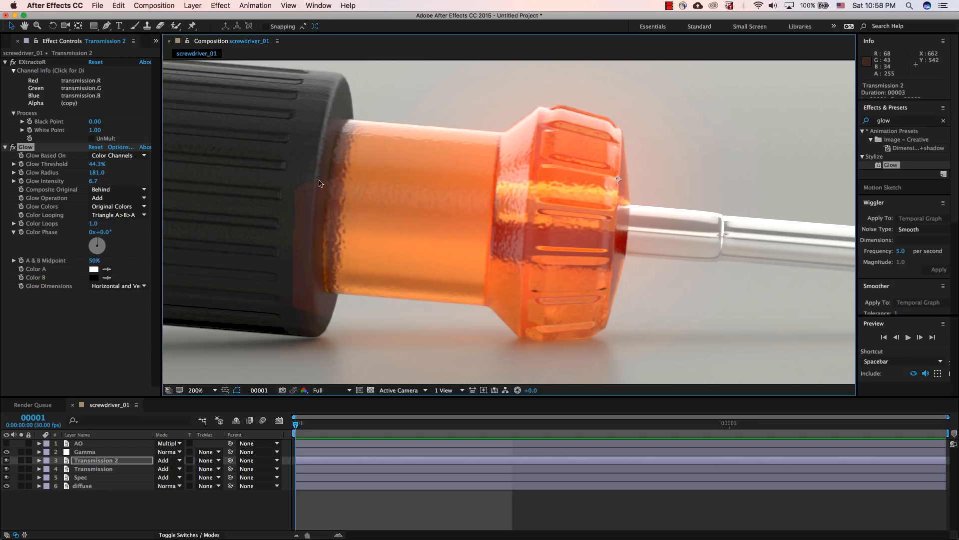
left_click(13, 146)
left_click(13, 146)
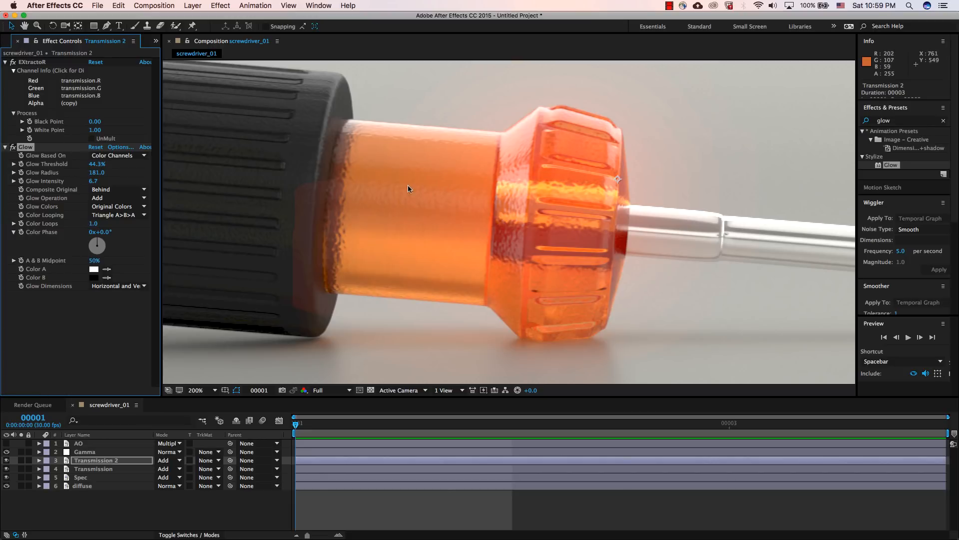
Step: Set the project's color depth to 32 bits per channel (float)
left_click(7, 42)
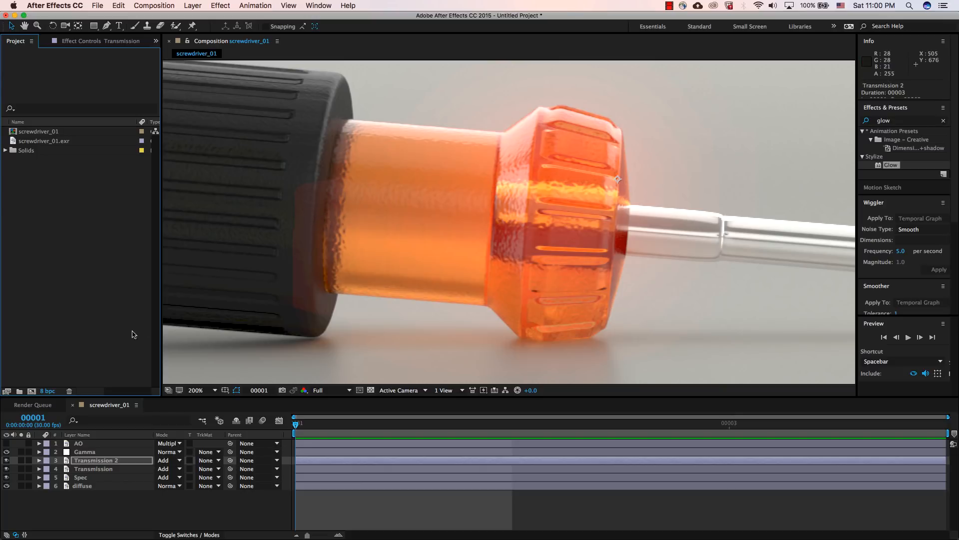
left_click(53, 392)
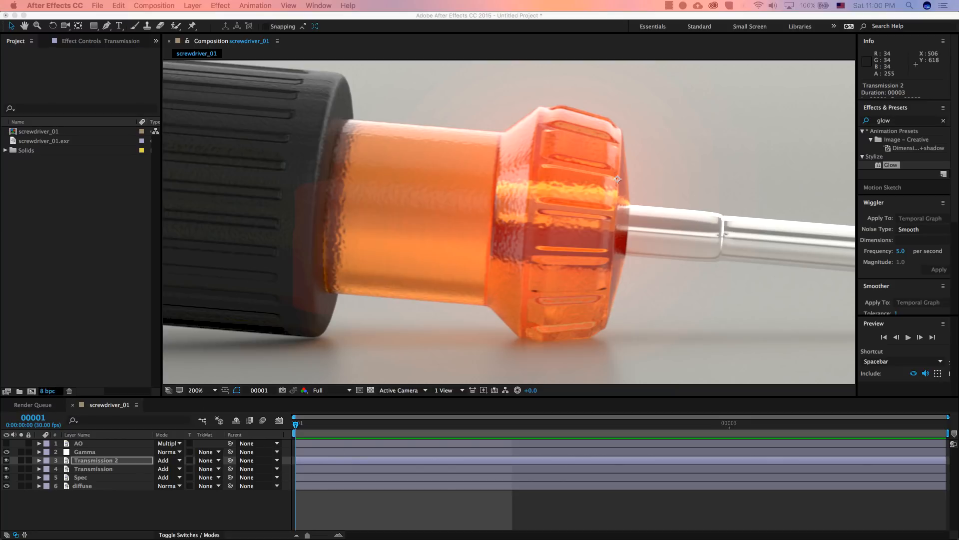
left_click_drag(0, 54, 342, 56)
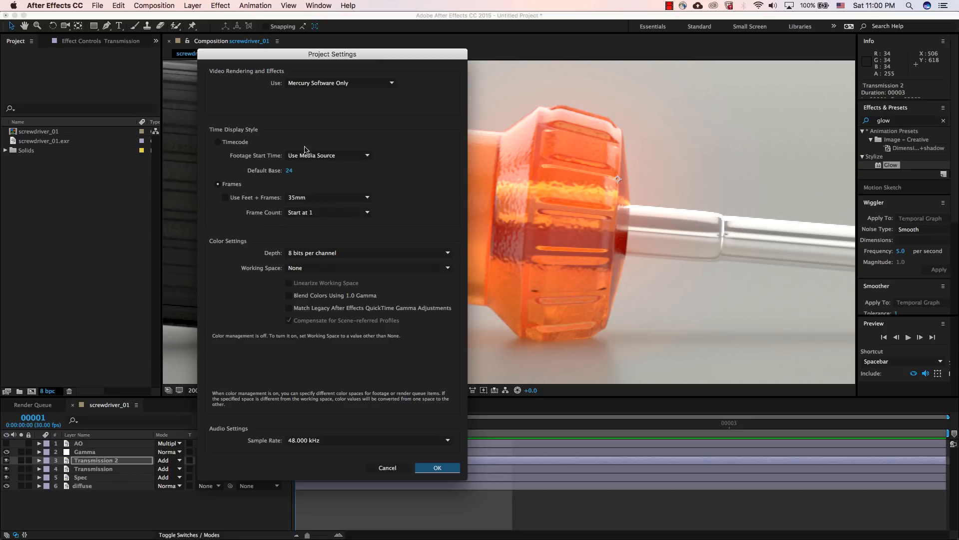
left_click(314, 254)
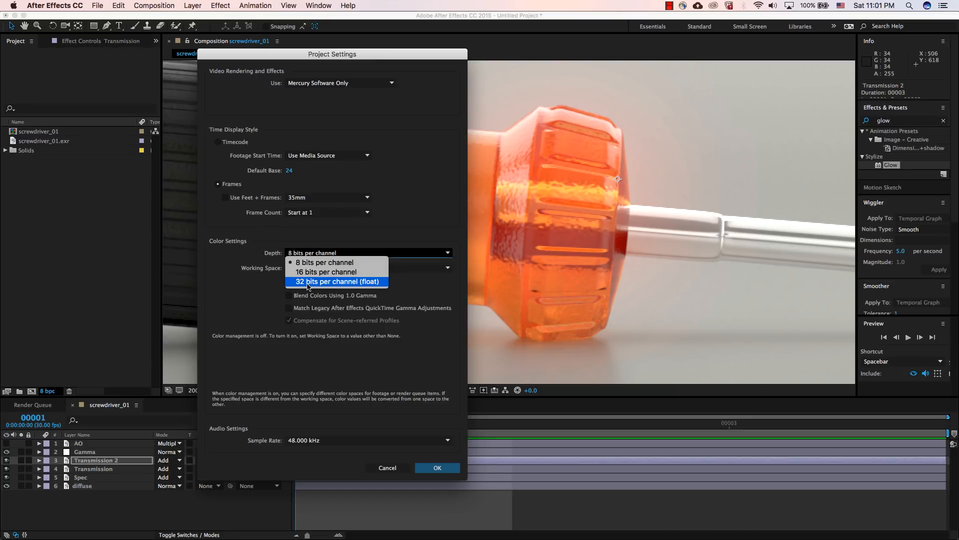
left_click(308, 282)
left_click(437, 467)
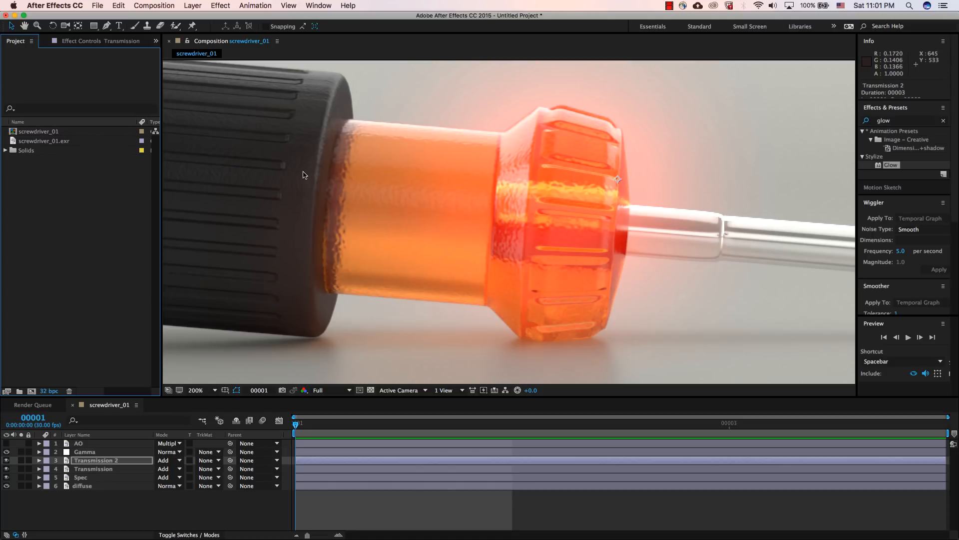
Step: Inspect the glow up close and cycle the project color depth through 8 and 16 back to 32 bpc to compare its smoothness
scroll(411, 248, "down", 1)
scroll(411, 248, "up", 2)
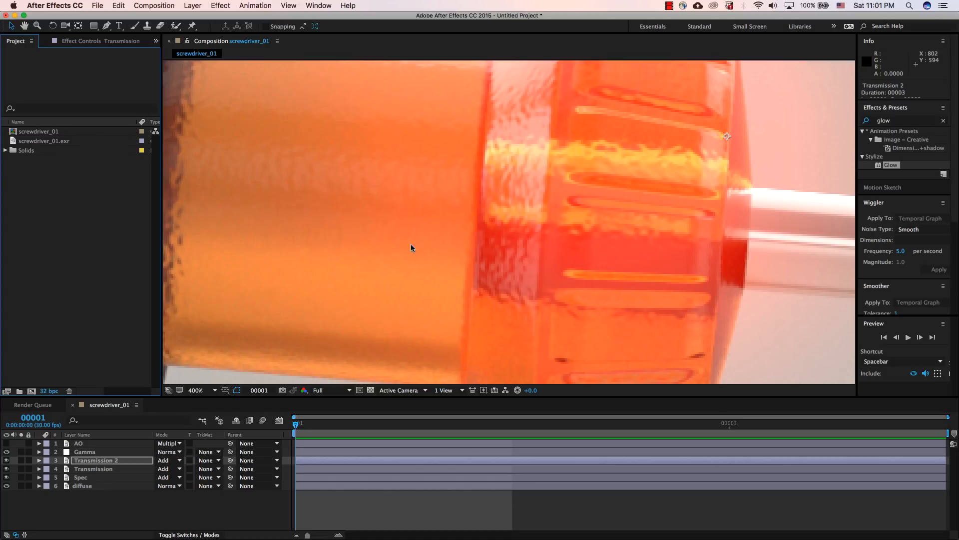
scroll(255, 192, "down", 1)
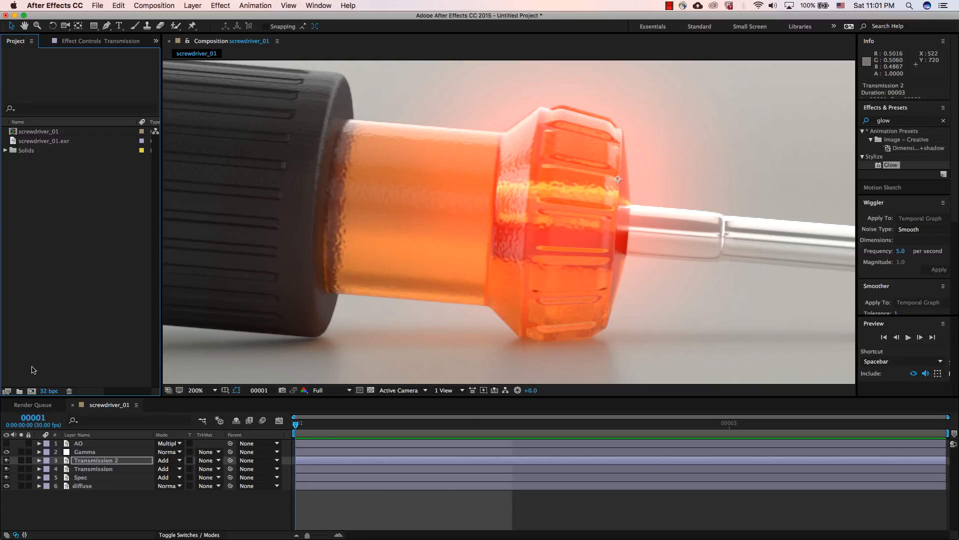
left_click(46, 391, "alt")
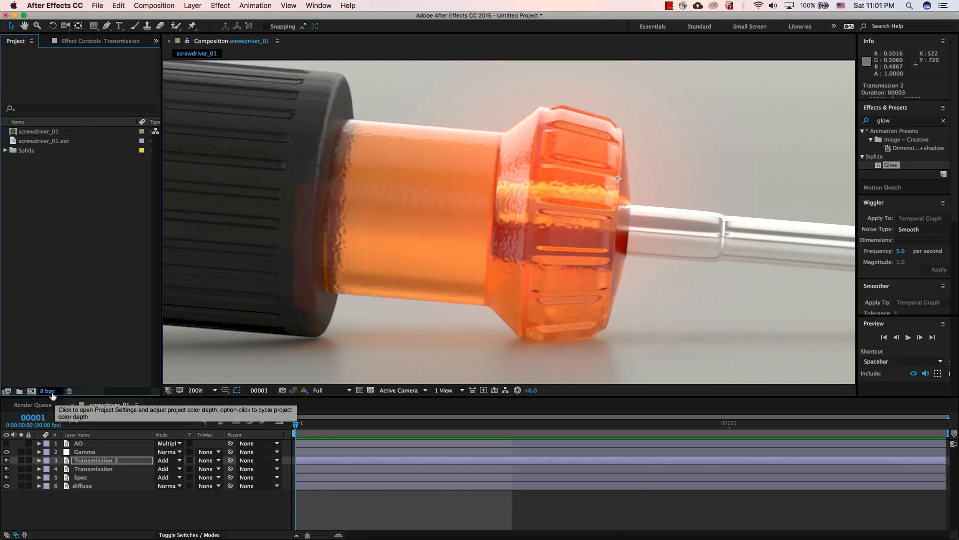
left_click(51, 393, "alt")
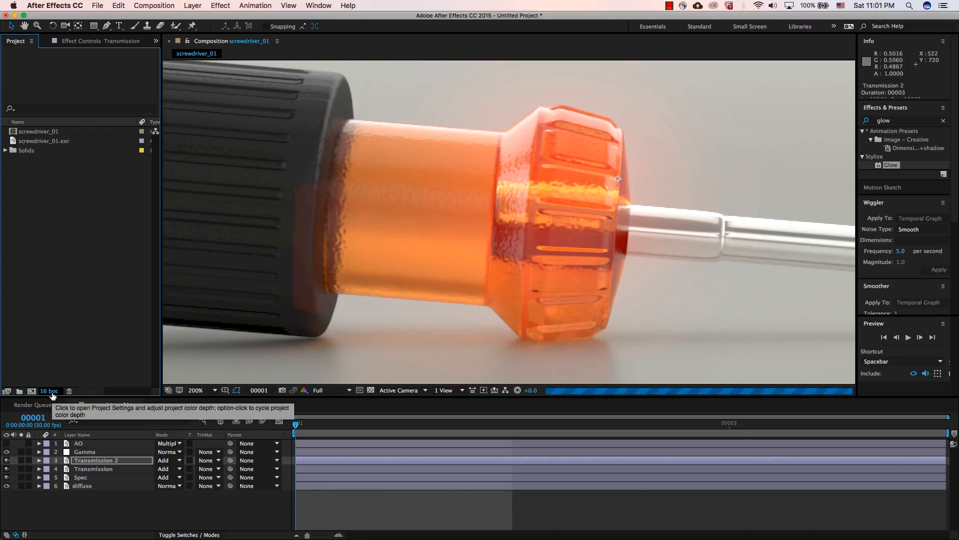
left_click(52, 393, "alt")
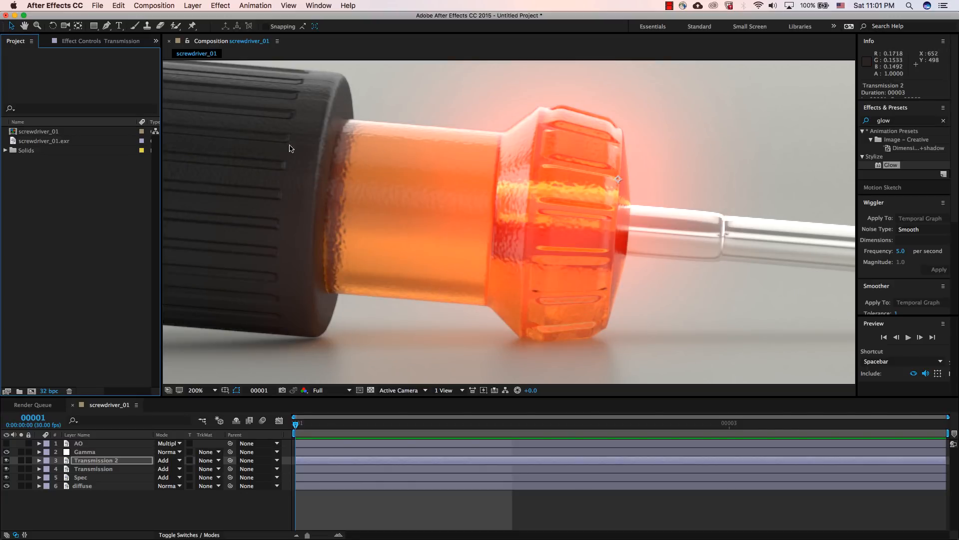
key("comma")
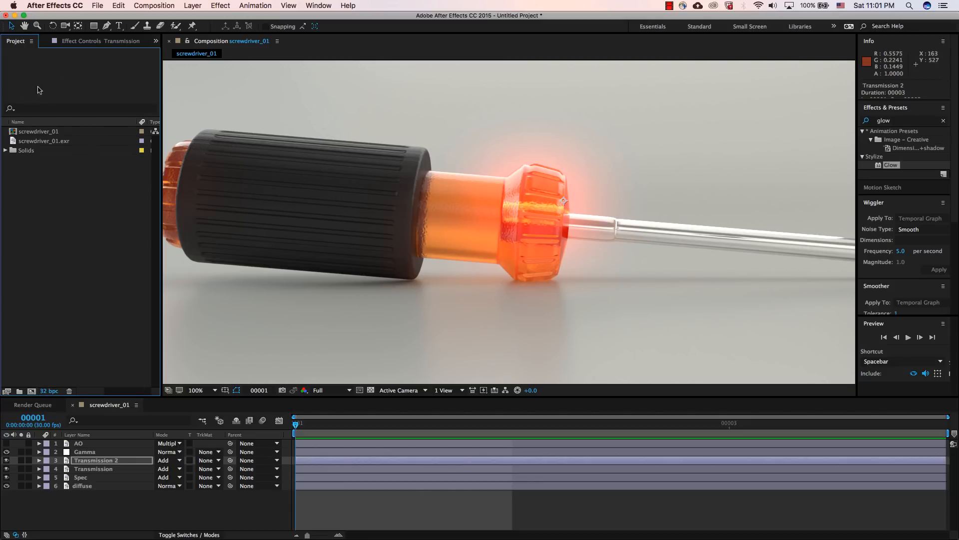
Step: Retune the glow on the duplicated Transmission layer to a radius of 112 and an intensity of 4.7, checking it off and on
left_click(83, 42)
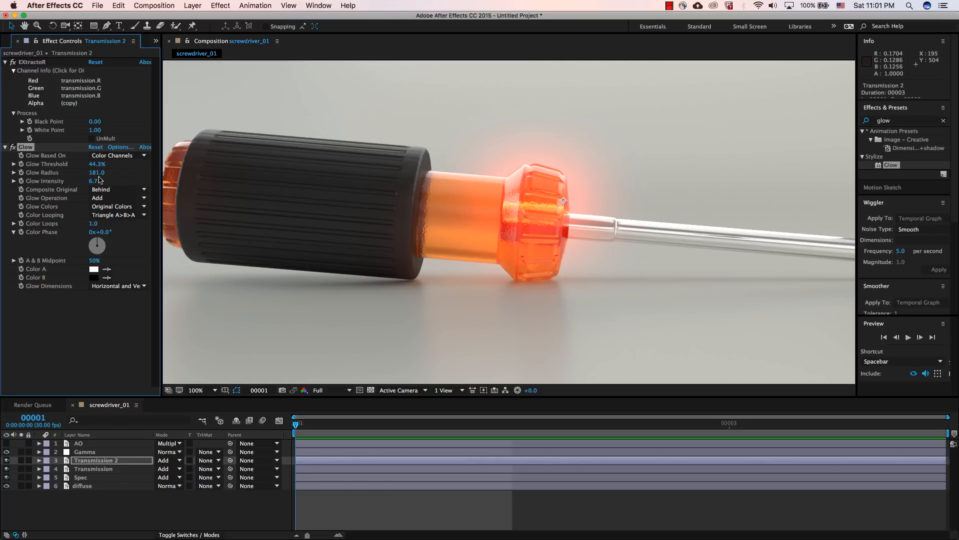
mouse_move(97, 172)
left_mouse_down()
mouse_move(49, 173)
mouse_move(96, 183)
left_mouse_up()
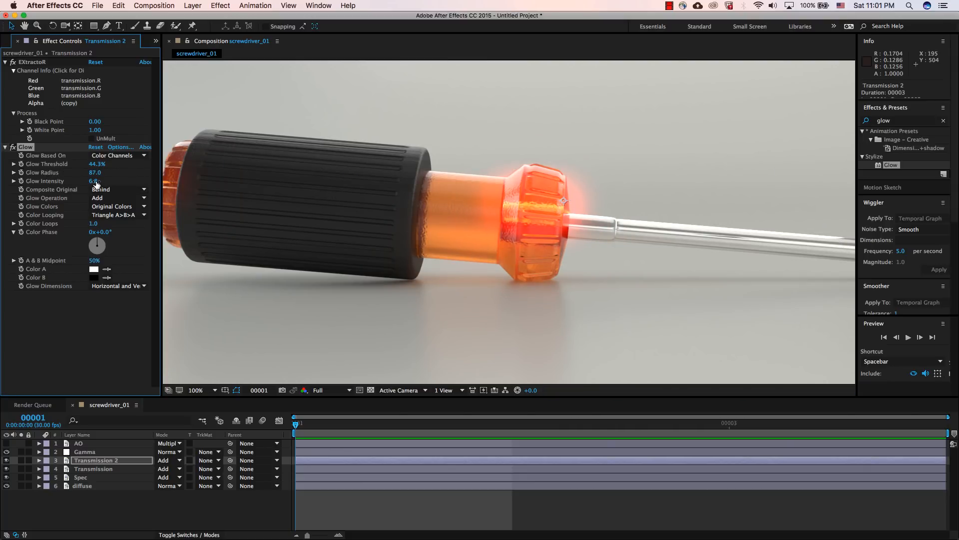
left_click(13, 148)
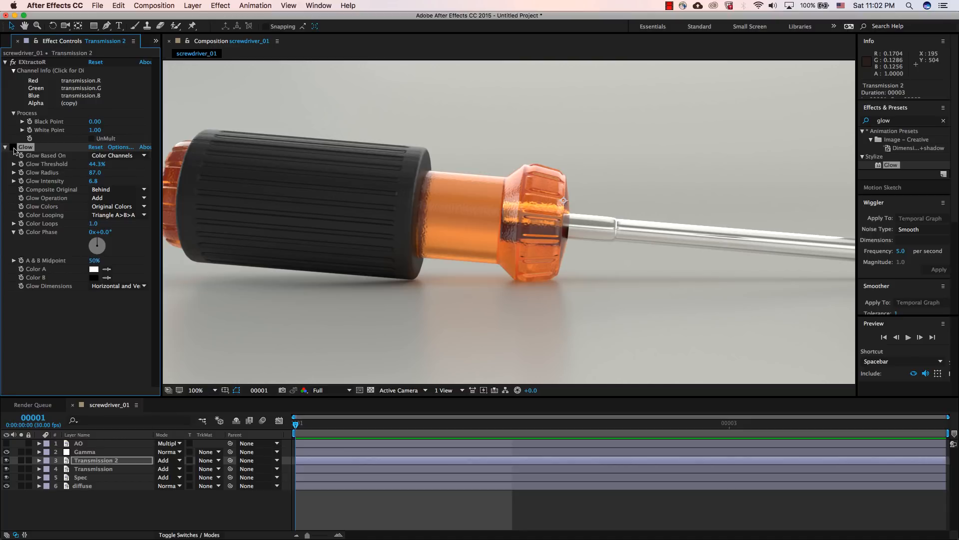
left_click(14, 147)
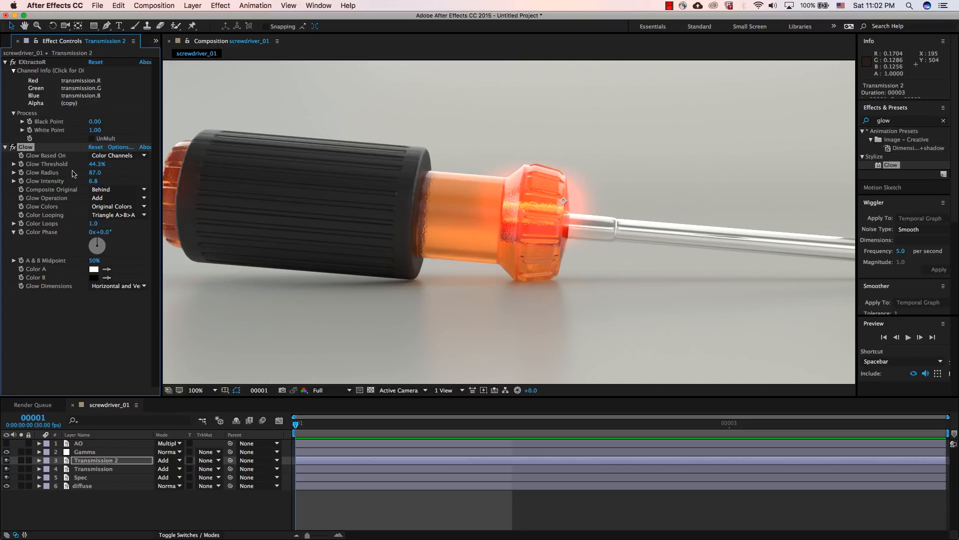
left_click_drag(93, 180, 75, 178)
key("comma")
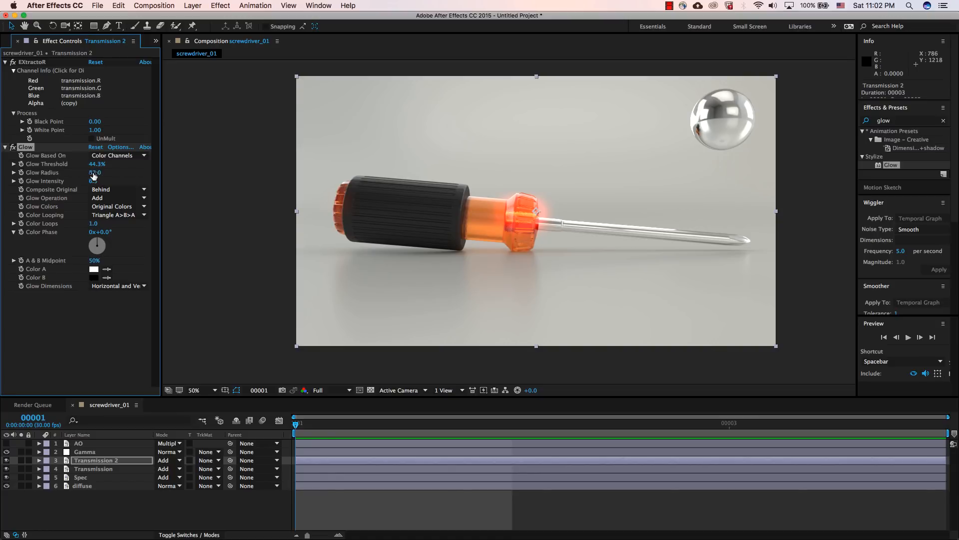
left_click_drag(86, 173, 38, 182)
Step: Duplicate the Spec layer, set the copy's opacity to 45%, and compare the image with the copy hidden and shown
left_click(94, 479)
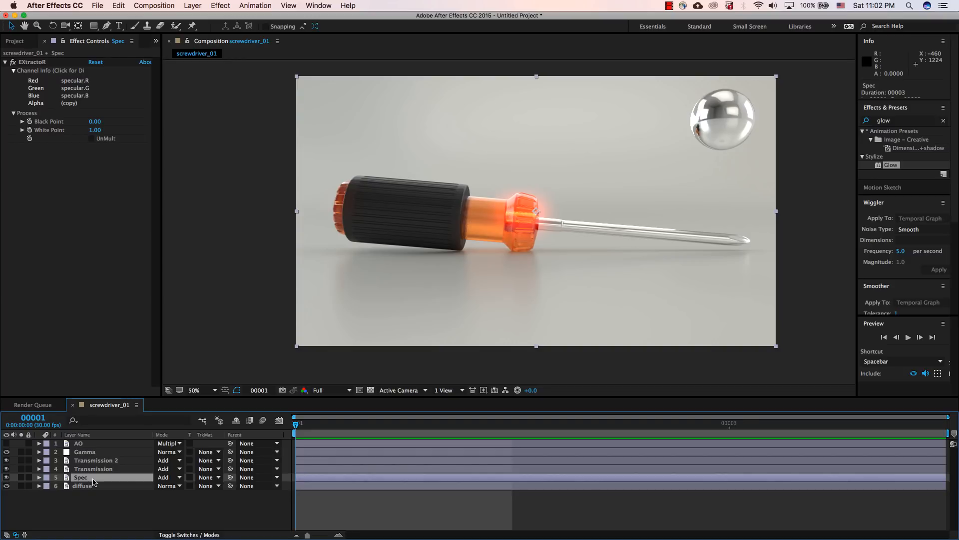
key("super+d")
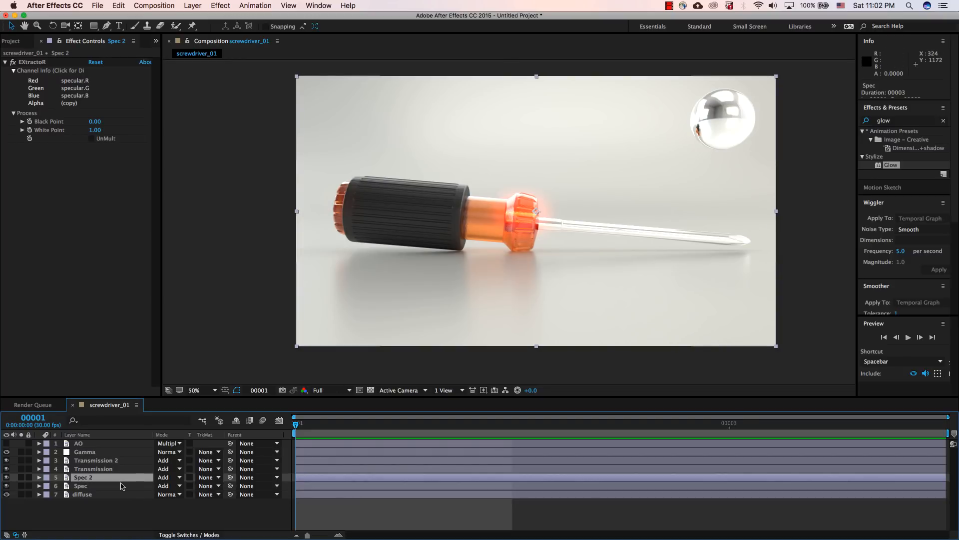
key("t")
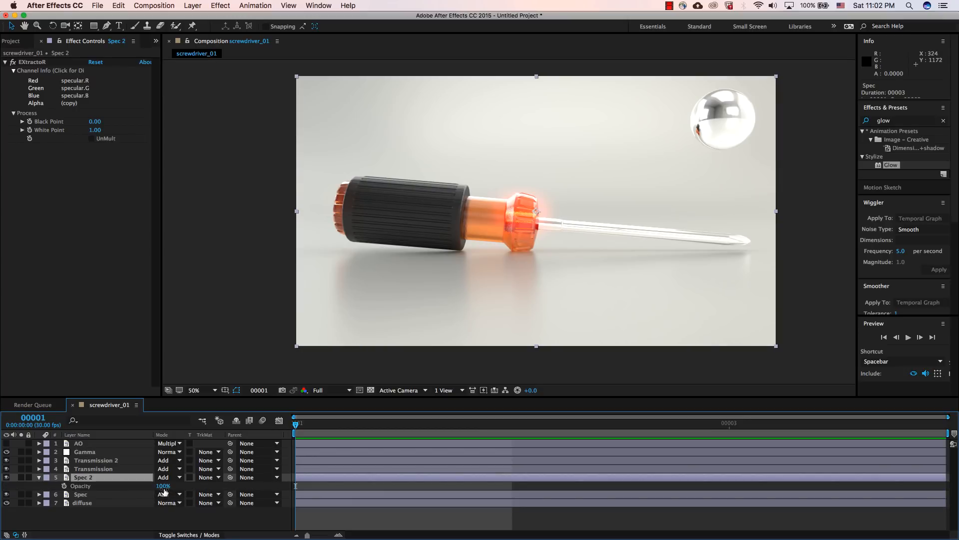
left_click_drag(163, 485, 133, 485)
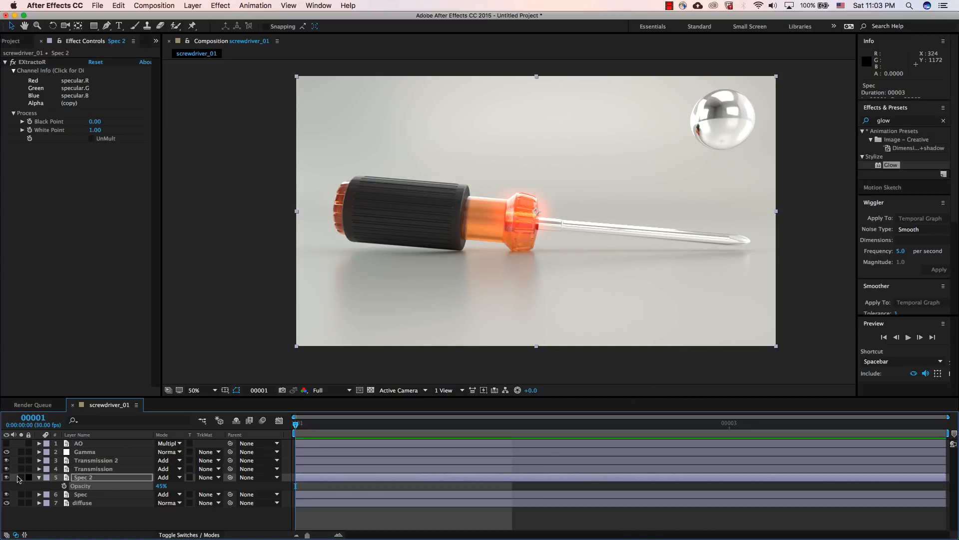
left_click(7, 477)
left_click(6, 478)
left_click(7, 478)
left_click(6, 478)
Step: Try the Glow effect on the duplicated Spec layer, remove it, and dismiss the software update window
double_click(905, 166)
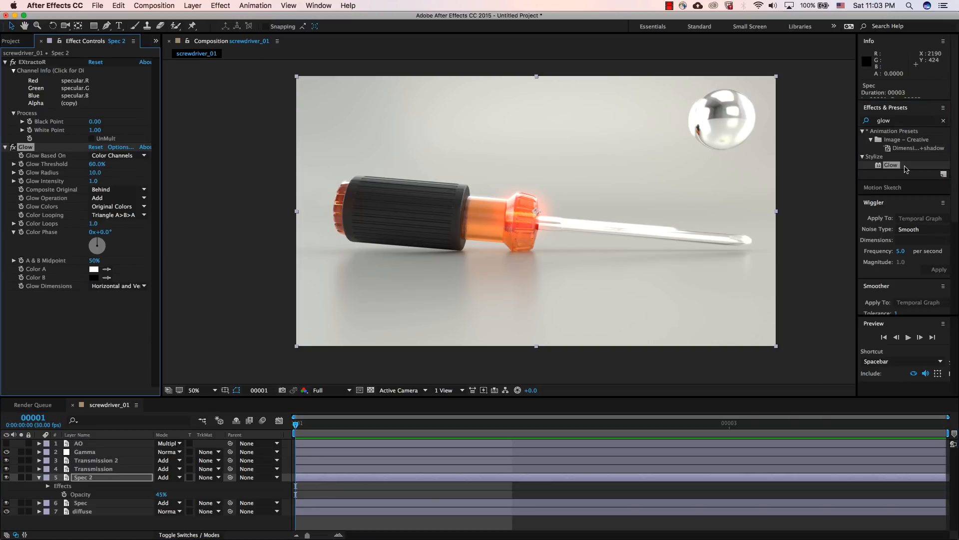
left_click(900, 123)
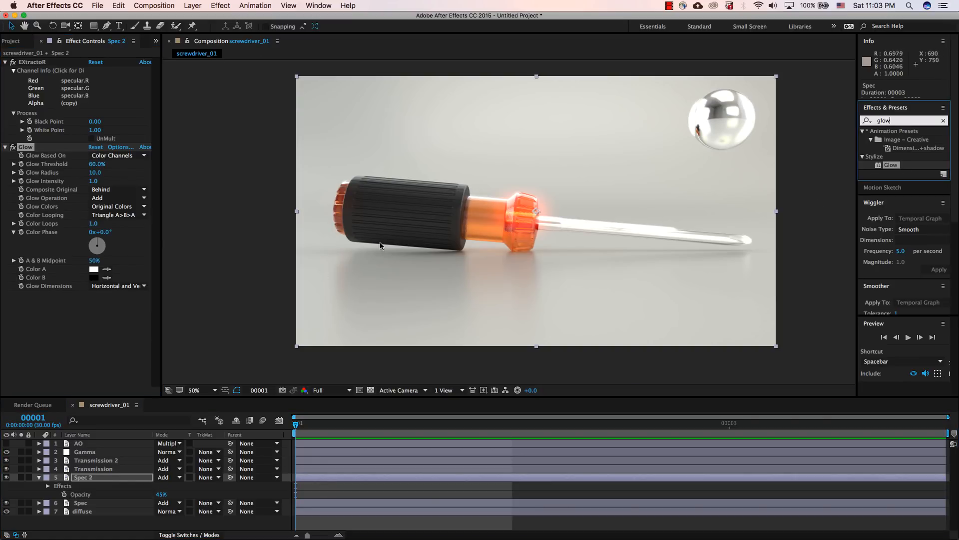
left_click(30, 147)
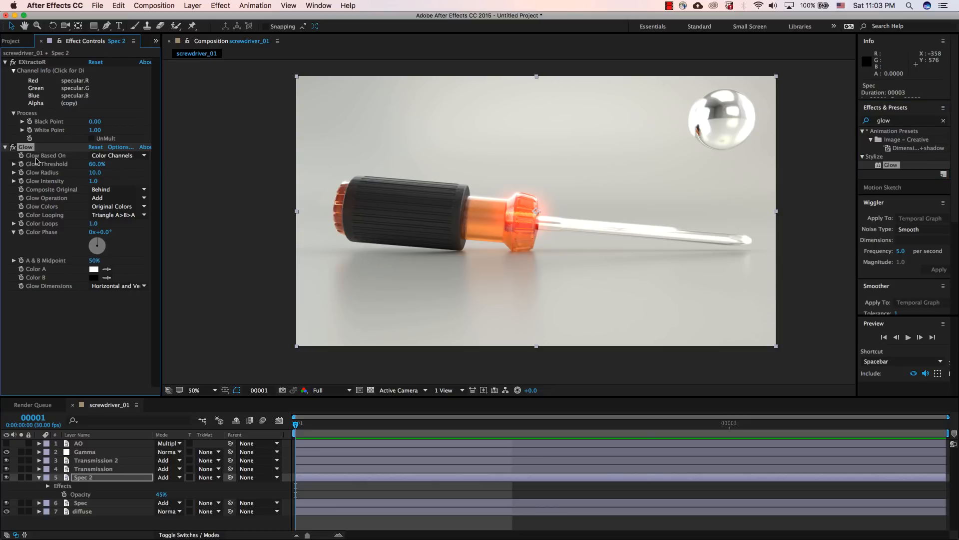
key("Delete")
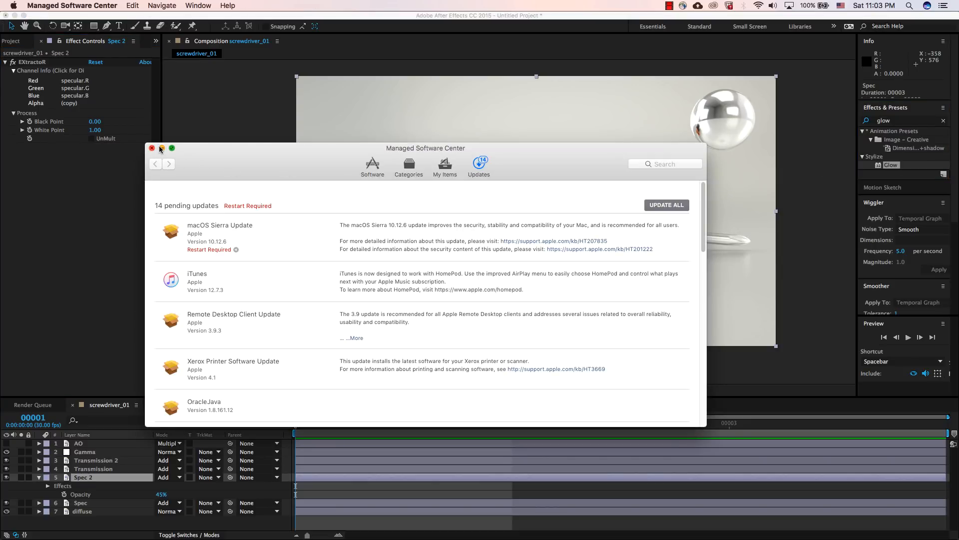
left_click(152, 148)
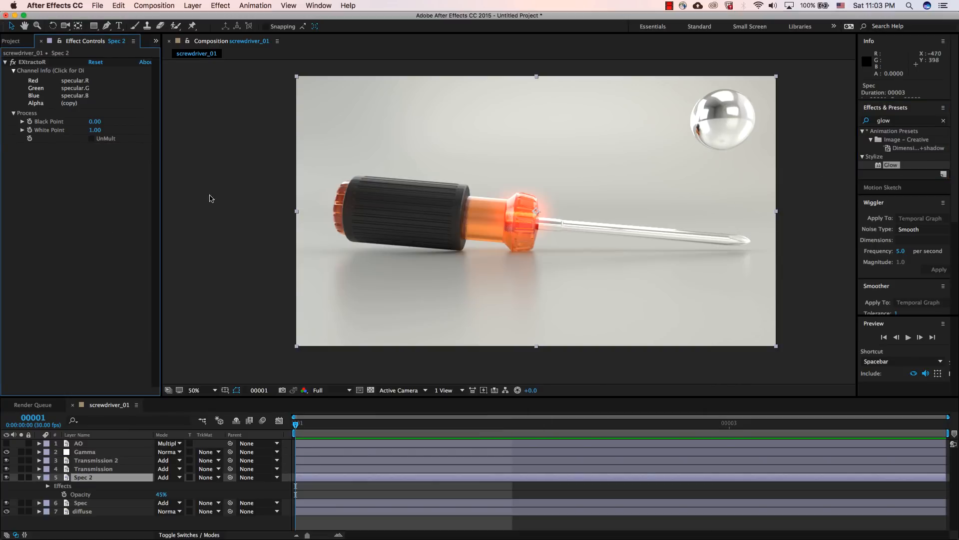
Step: Apply Fast Blur to the duplicated Spec layer with Repeat Edge Pixels enabled and a blurriness of 45
left_click(912, 169)
left_click(904, 119)
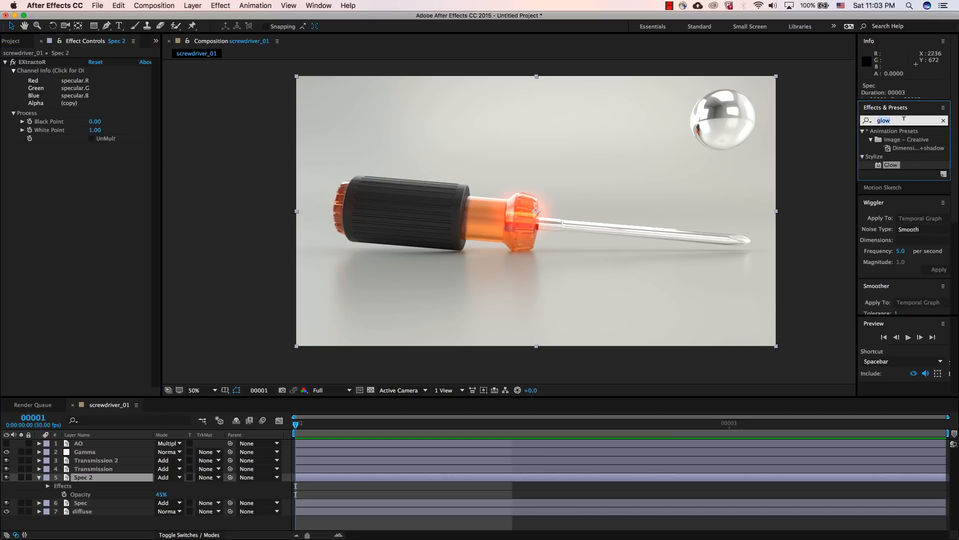
type("fast")
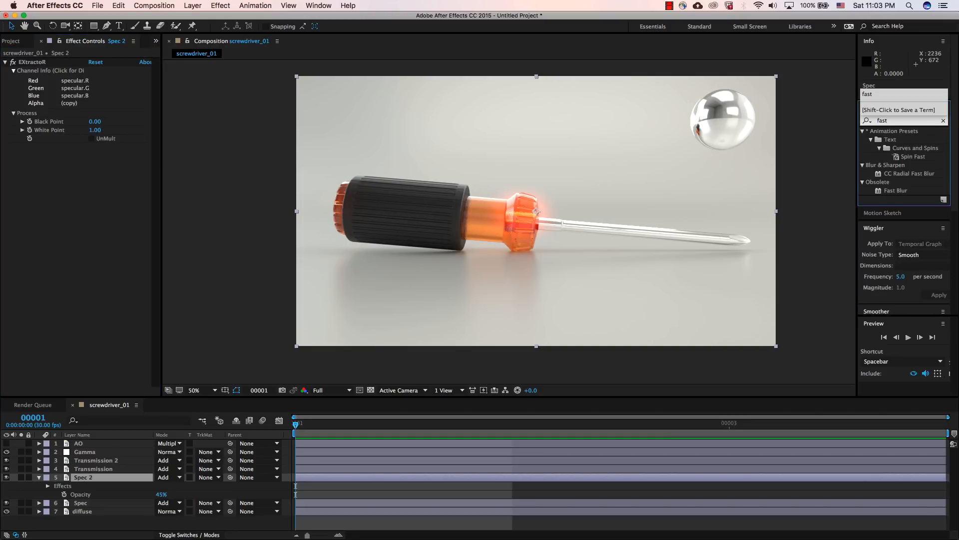
double_click(895, 190)
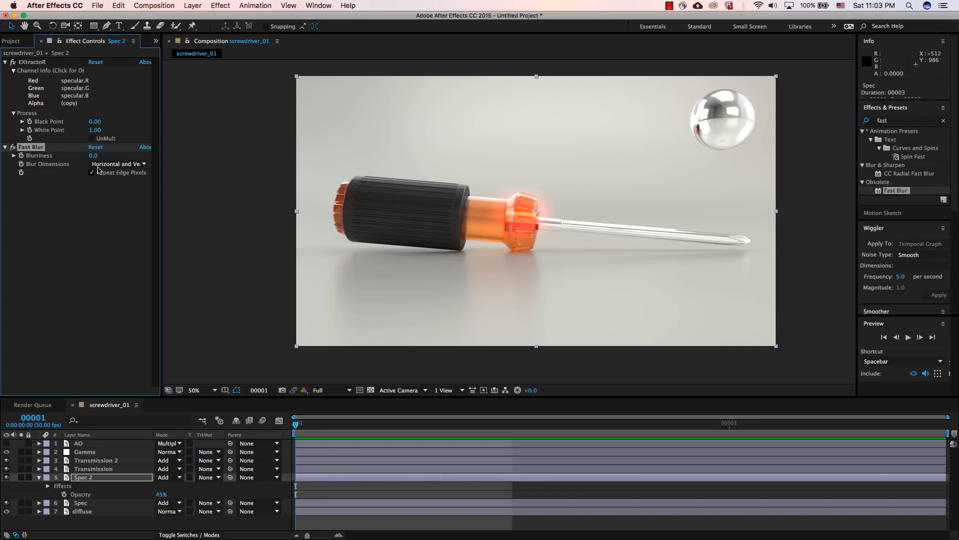
left_click(92, 173)
left_click_drag(94, 156, 117, 156)
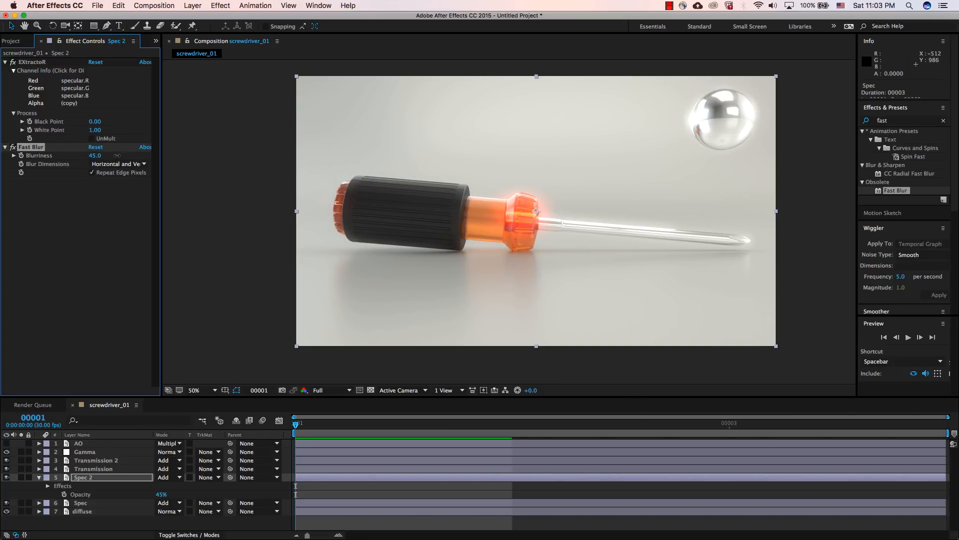
left_click(100, 481)
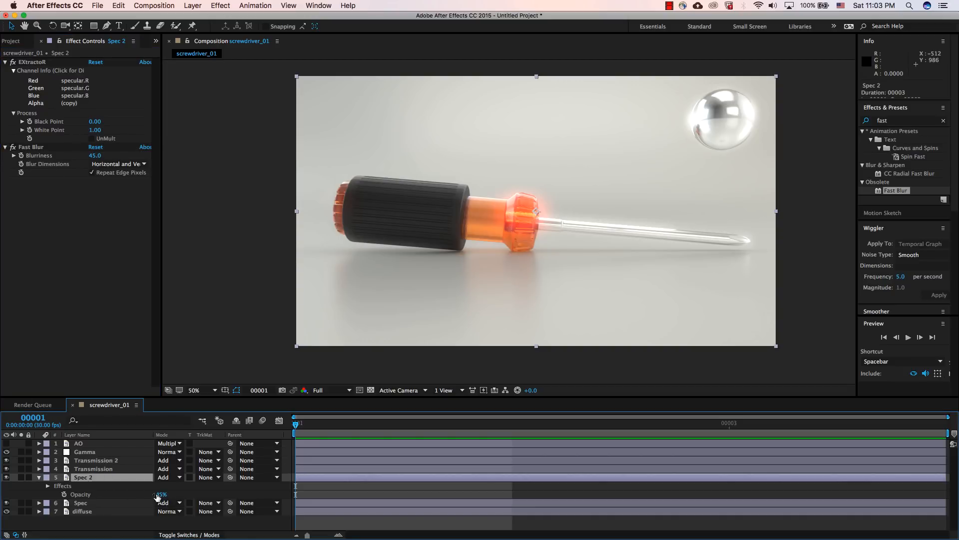
Step: Try an opacity of 85% on the Spec 2 layer and compare the image with its Fast Blur off and on
left_click_drag(162, 495, 170, 494)
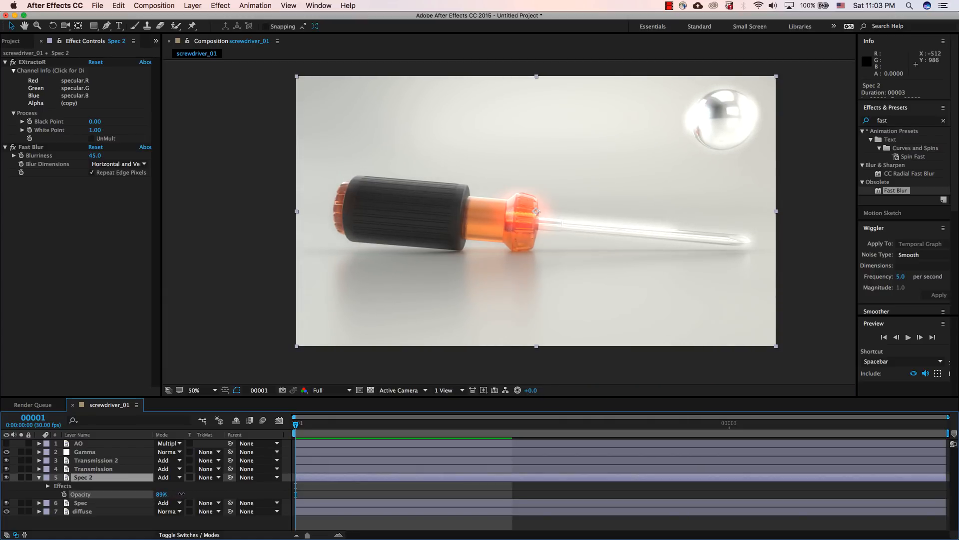
left_click_drag(180, 494, 177, 494)
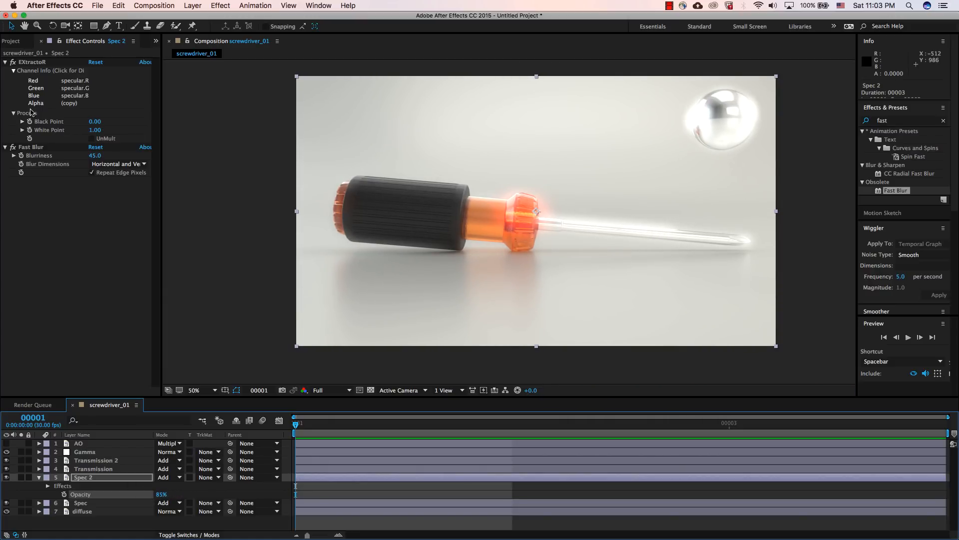
left_click(13, 148)
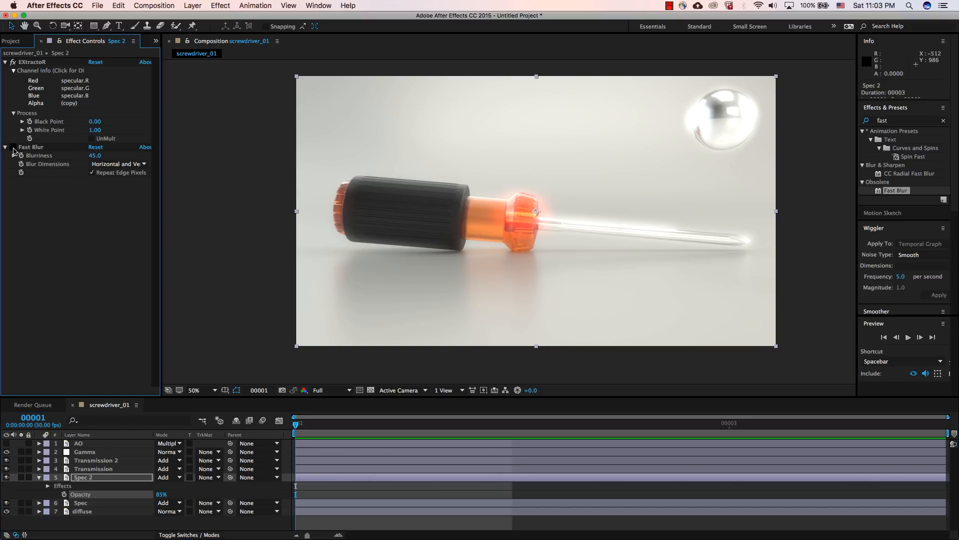
left_click(13, 148)
left_click(39, 478)
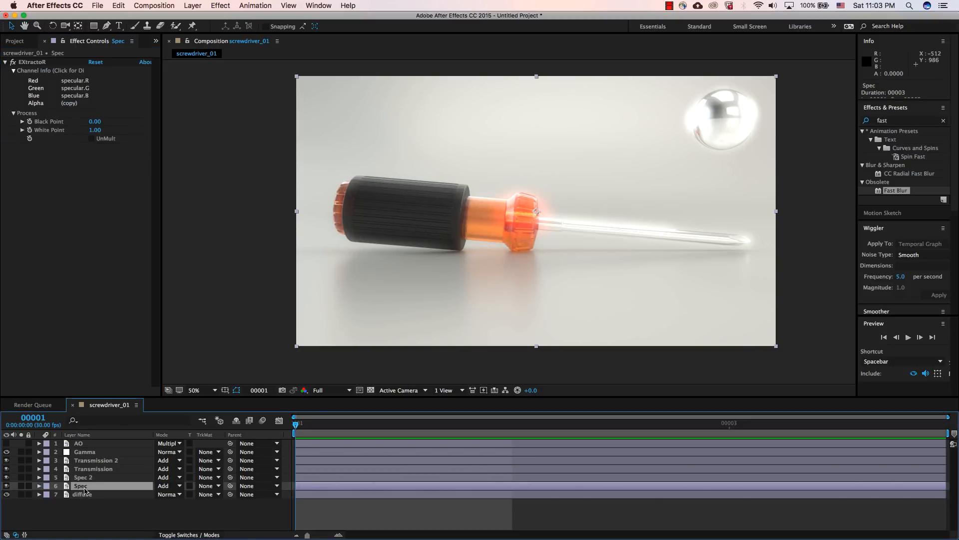
Step: Set the Spec 2 layer's opacity to 28%
left_click(84, 486)
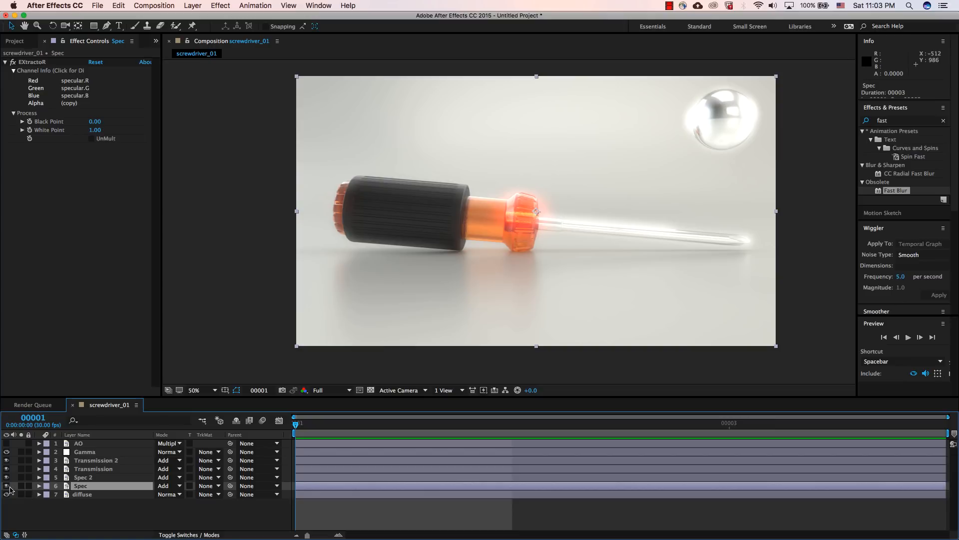
left_click(83, 477)
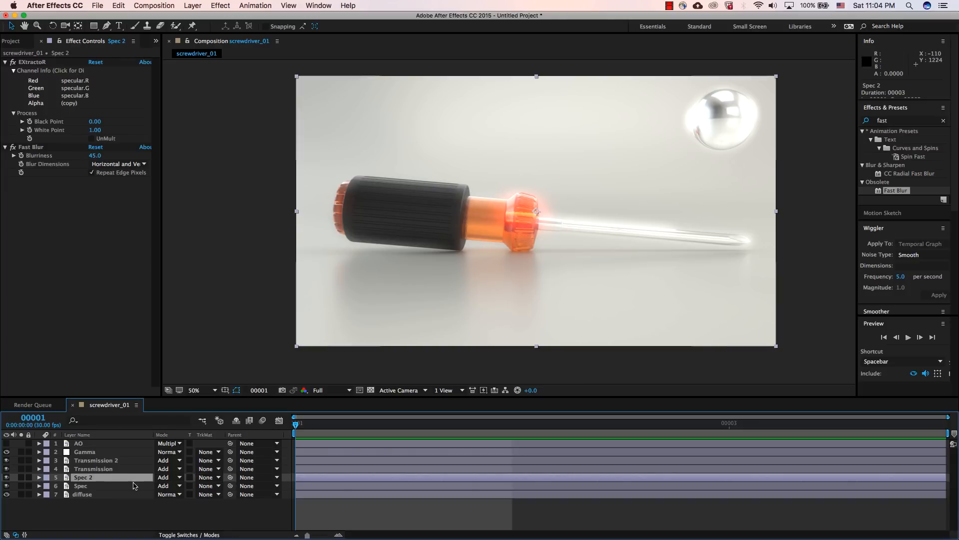
key("t")
left_click_drag(158, 487, 120, 488)
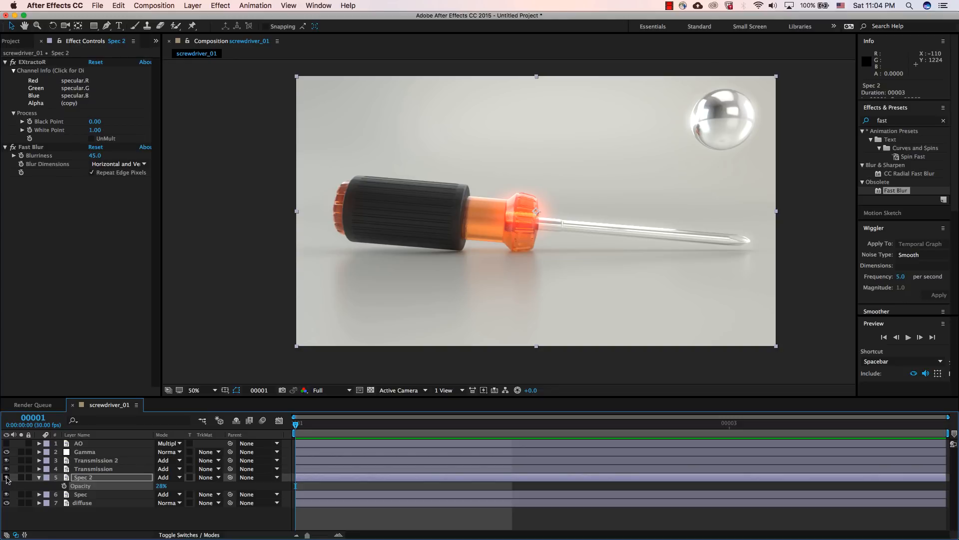
Step: Compare the image repeatedly with the Spec 2 layer hidden and shown, and collapse its properties
left_click(6, 477)
left_click(6, 477)
left_click(6, 477)
left_click(6, 477)
left_click(6, 477)
left_click(6, 477)
left_click(6, 477)
left_click(6, 477)
left_click(39, 477)
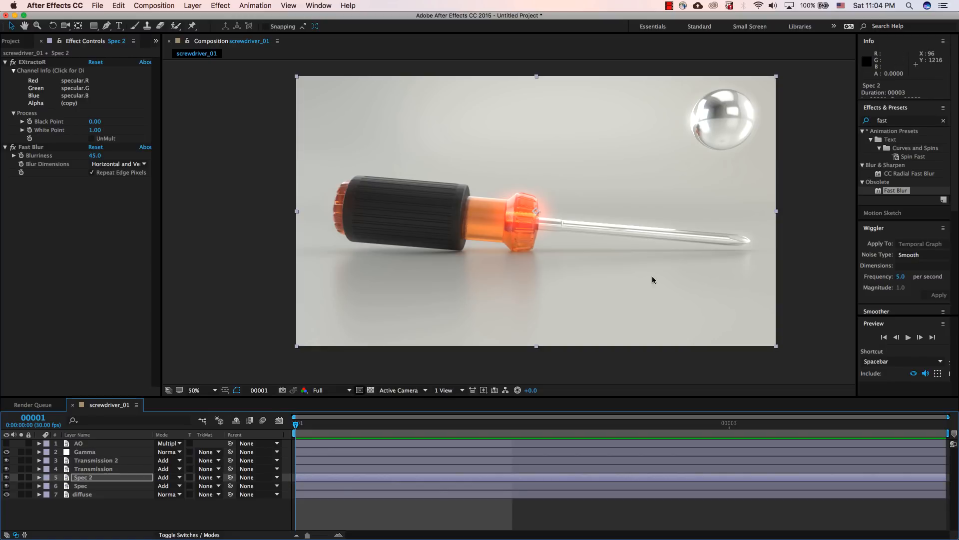
Step: Make the AO layer visible, keep its Multiply blend mode, and compare the image with it off and on
left_click(105, 443)
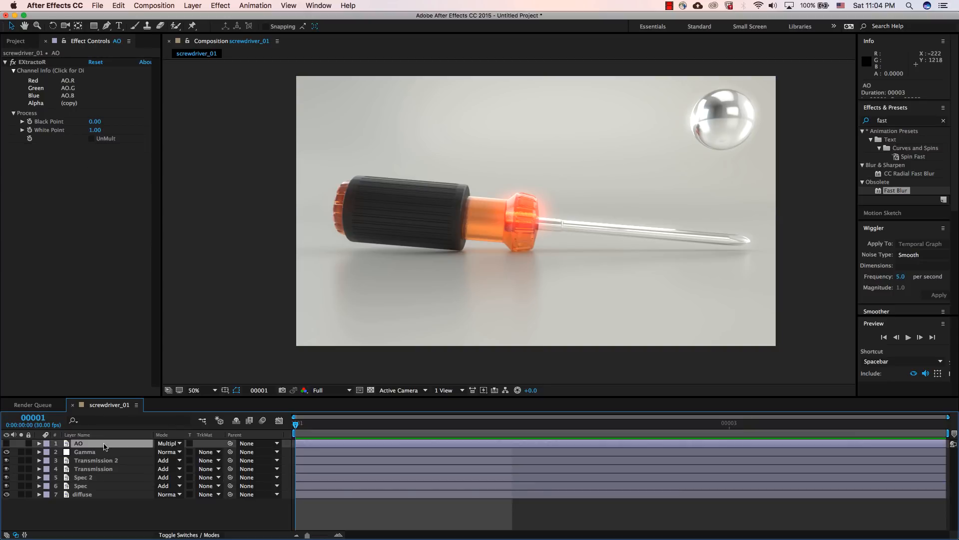
left_click(6, 443)
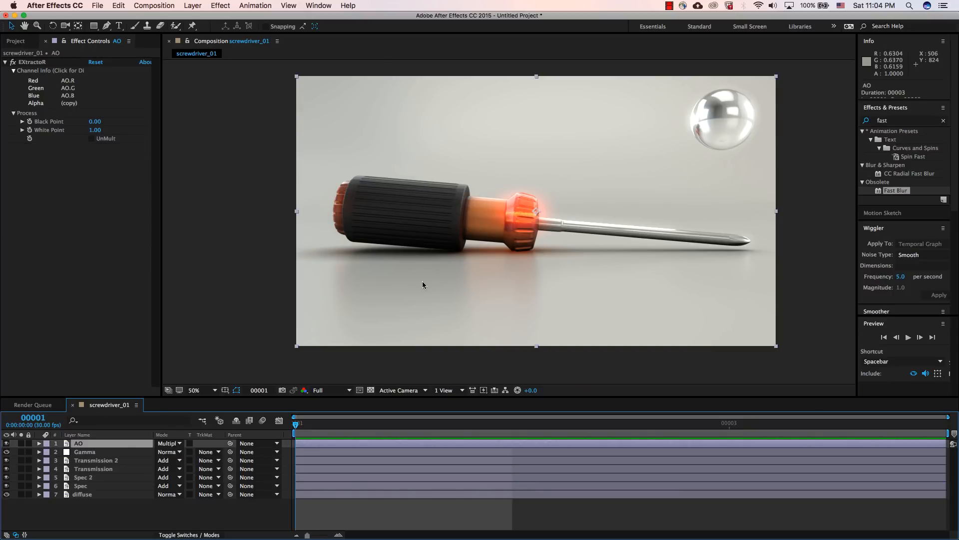
left_click(167, 443)
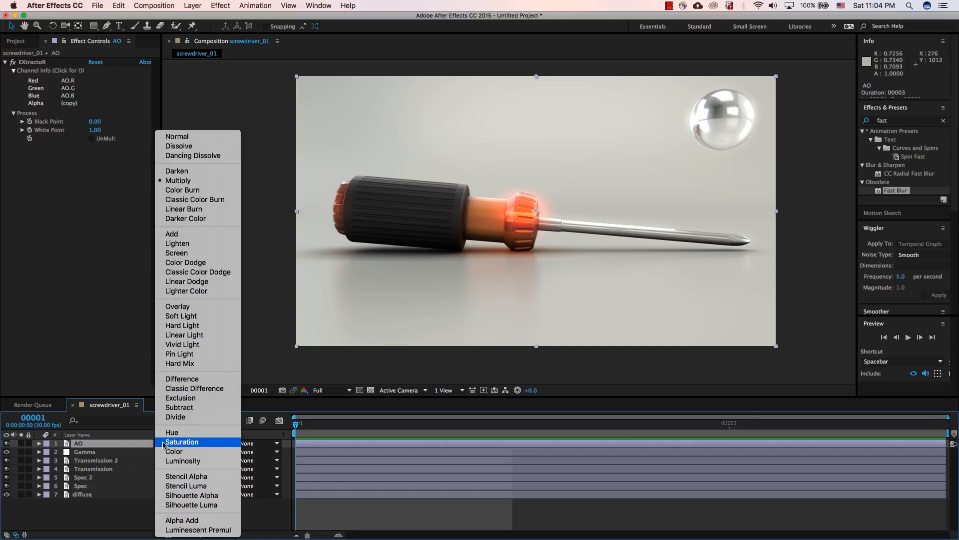
left_click(118, 446)
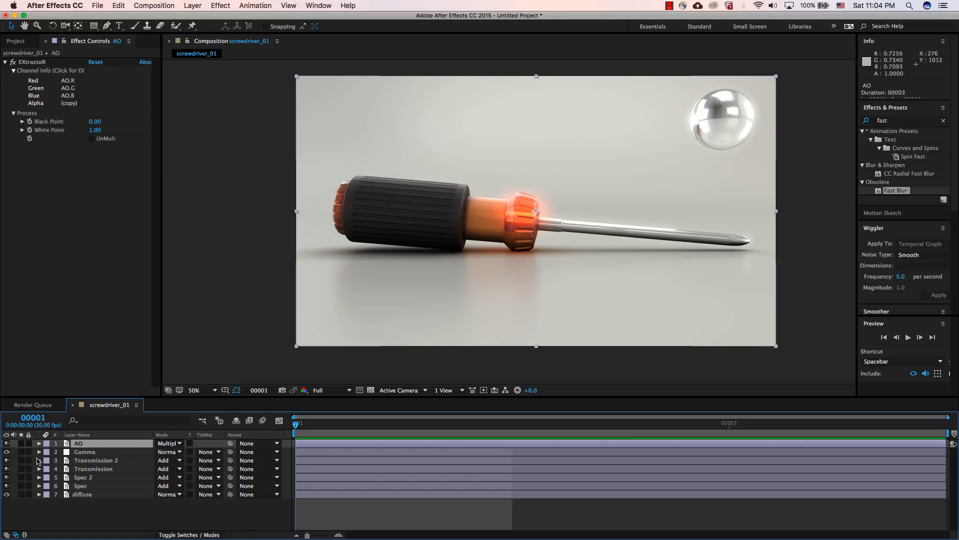
left_click(6, 443)
left_click(6, 443)
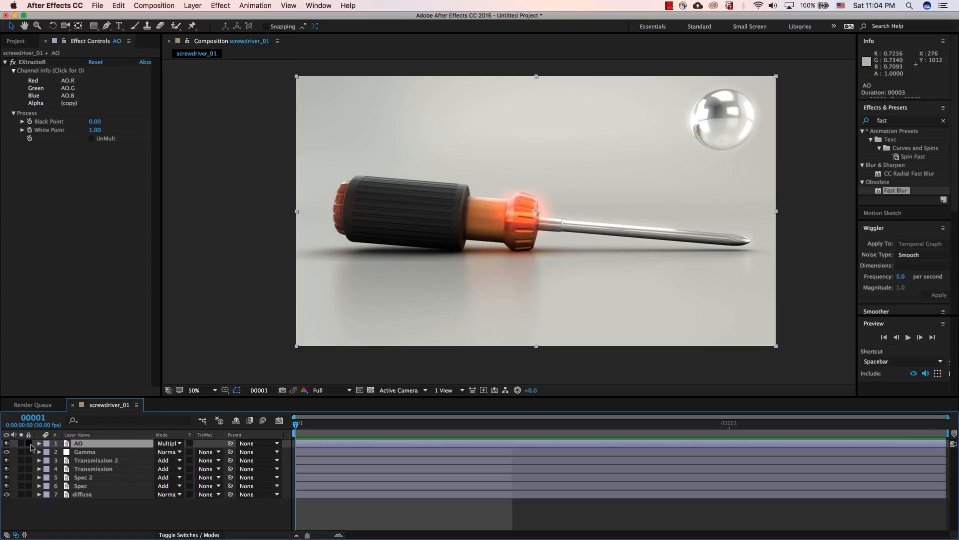
Step: Solo the AO layer to inspect its color contamination, apply the Tint effect to neutralize it, and return to the full composite
left_click(20, 444)
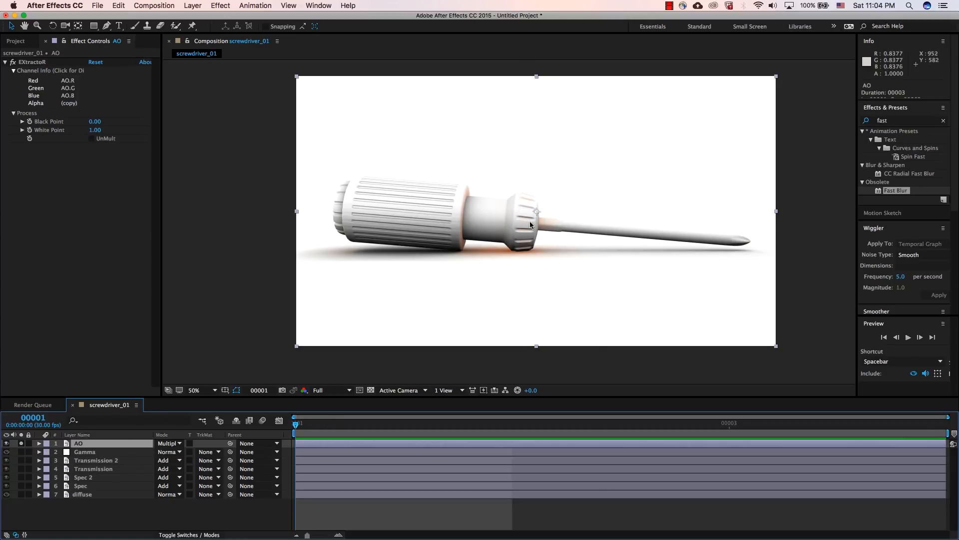
scroll(517, 238, "up", 2)
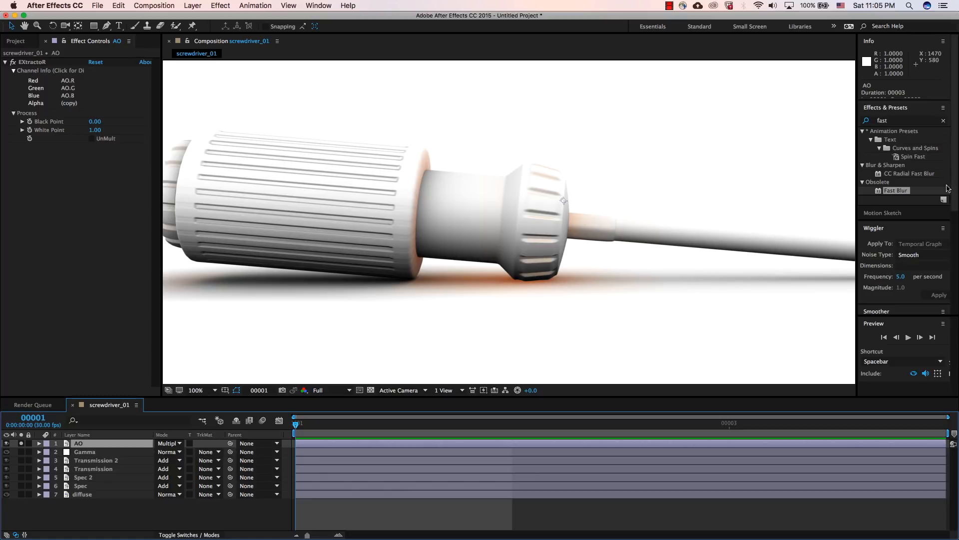
left_click(912, 120)
type("timt")
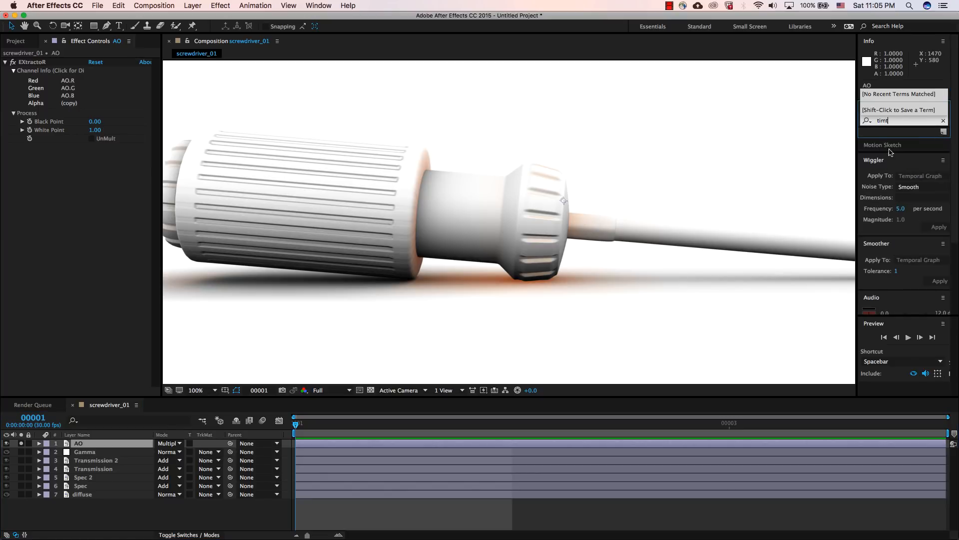
key("BackSpace")
key("BackSpace")
type("nt")
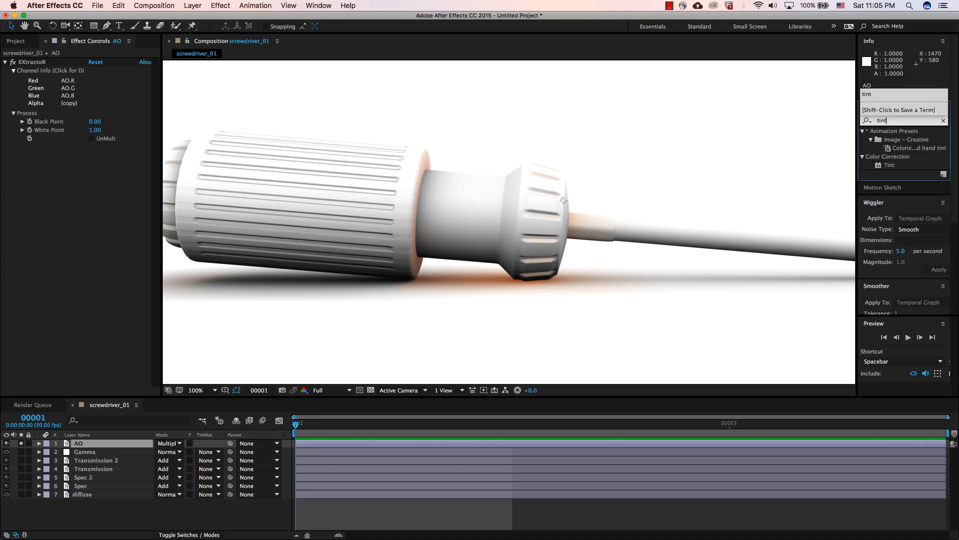
double_click(889, 165)
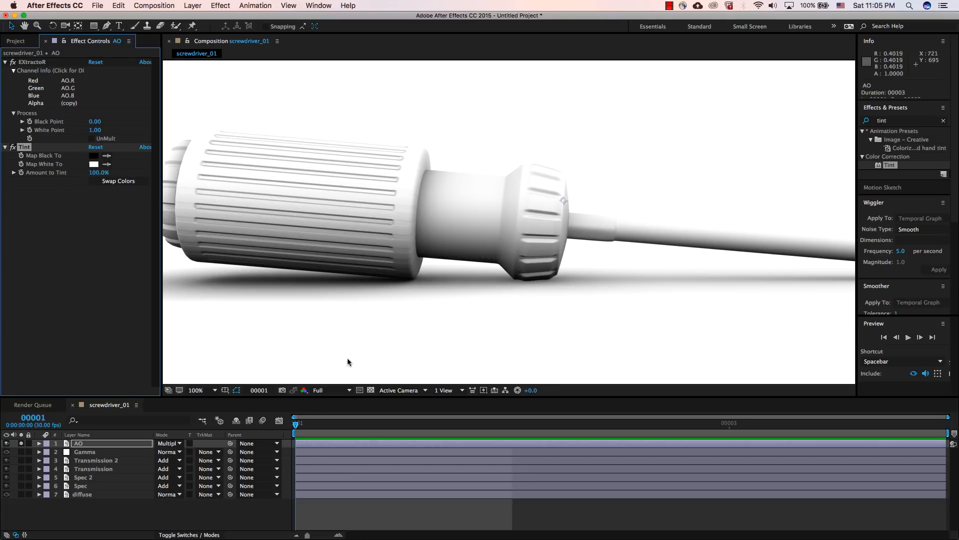
left_click(84, 445)
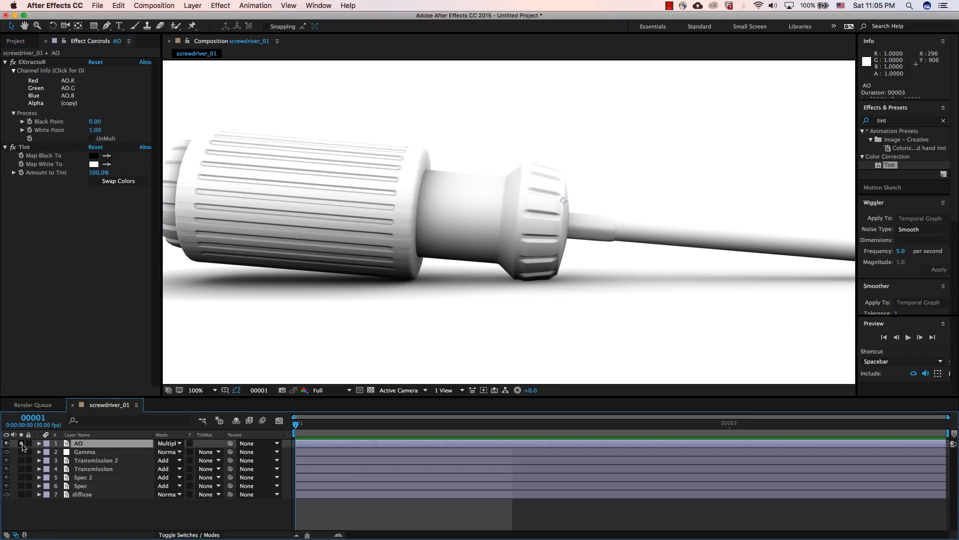
left_click(21, 443)
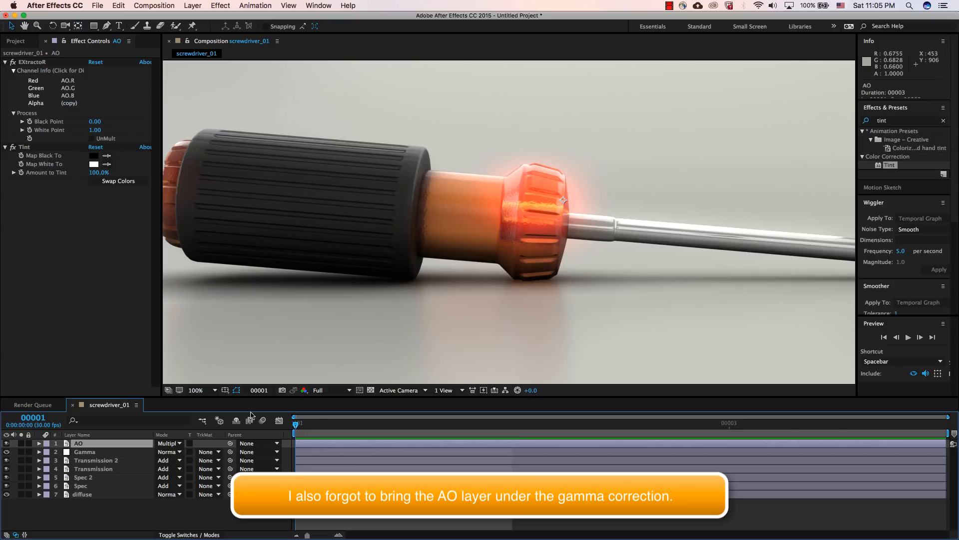
Step: Set the AO layer's opacity to 35% and compare the image with the layer hidden and shown
key("t")
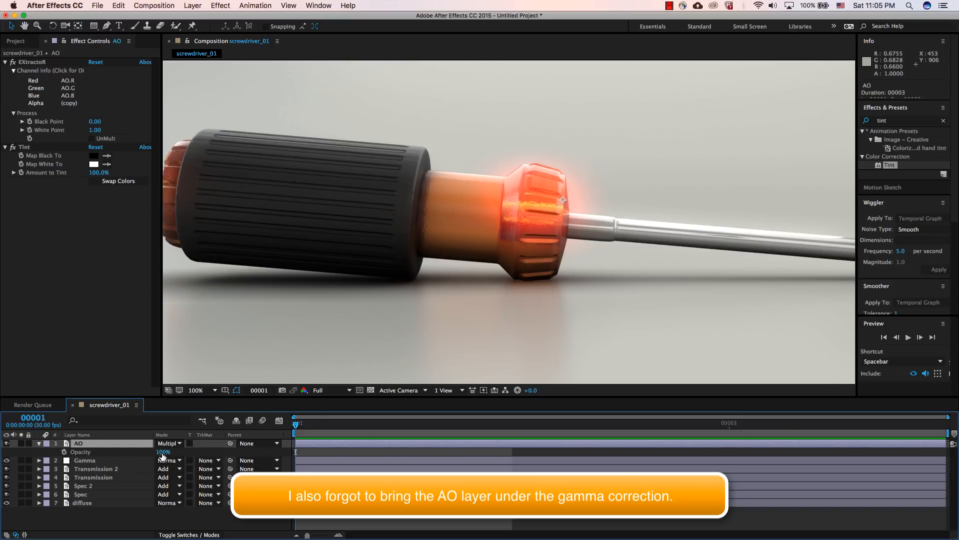
left_click_drag(146, 454, 131, 455)
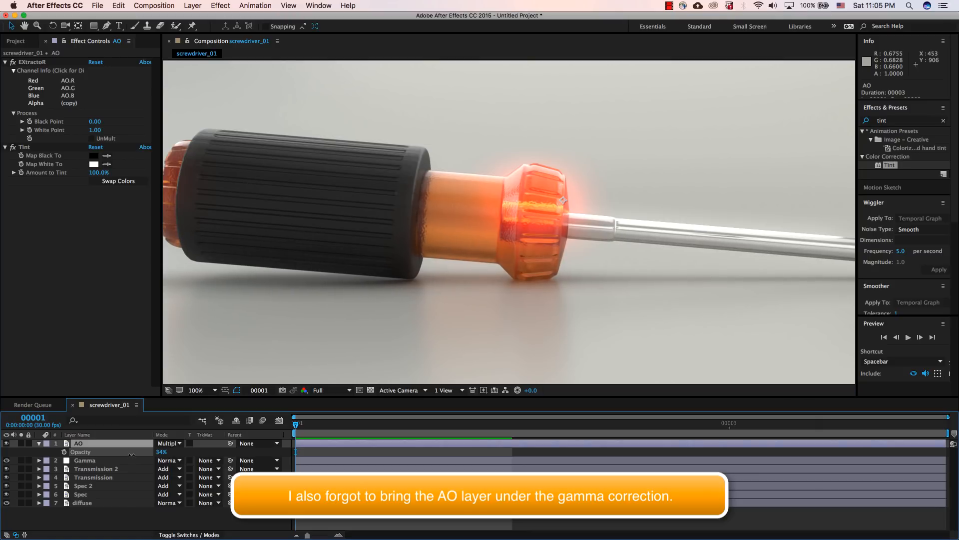
left_click(6, 443)
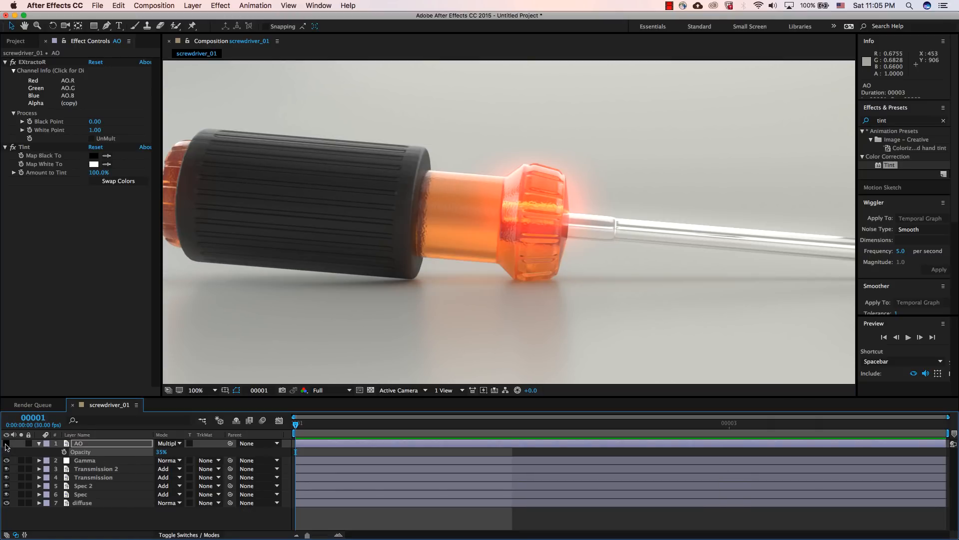
left_click(6, 443)
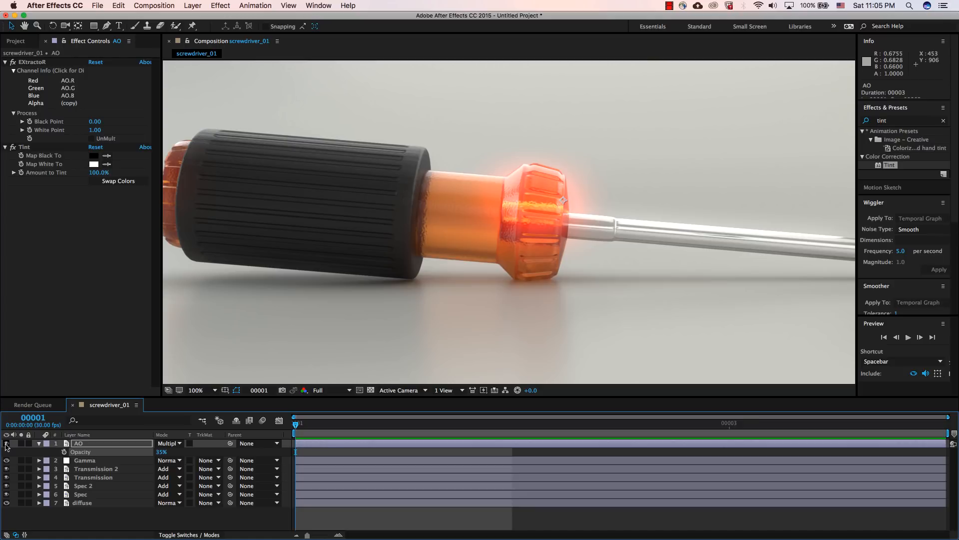
left_click(6, 443)
left_click(6, 444)
left_click(6, 444)
left_click(6, 443)
key("comma")
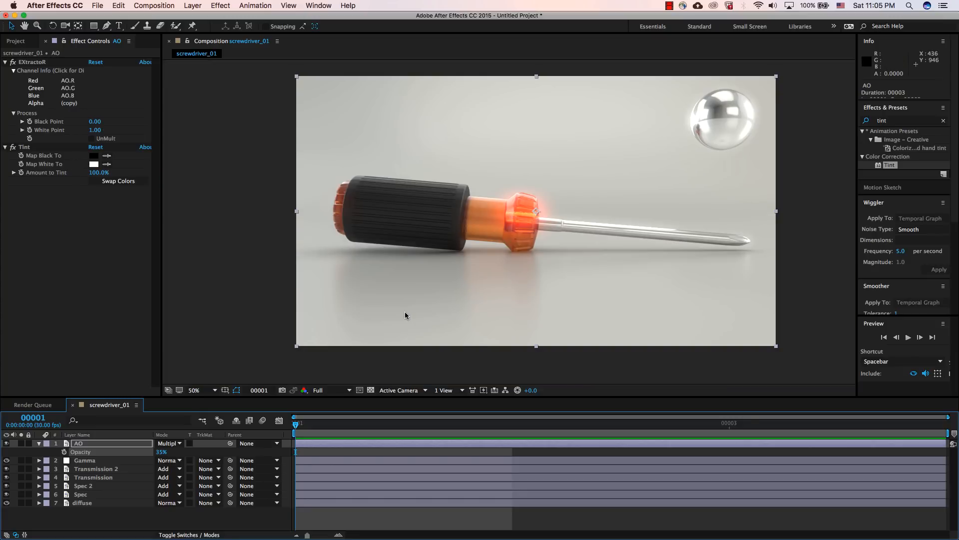
left_click(40, 444)
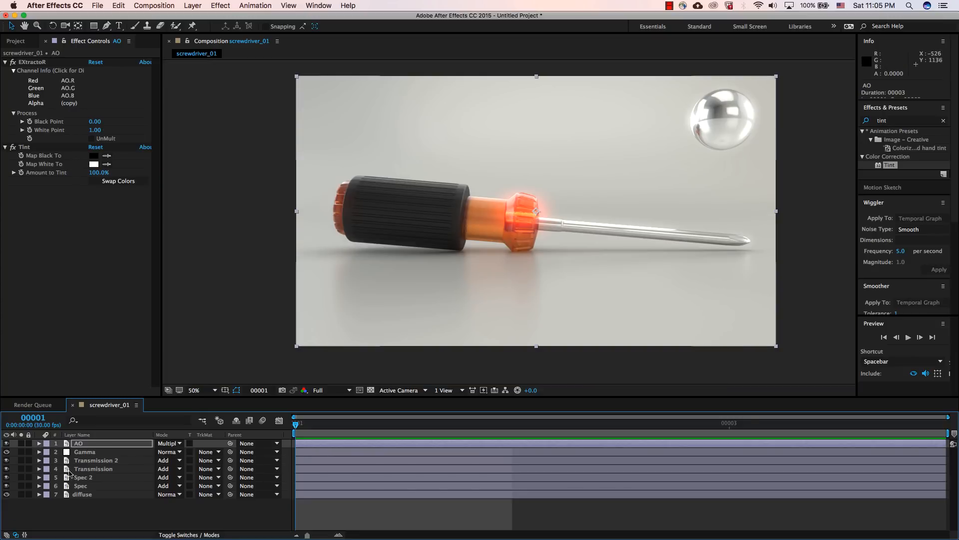
left_click(85, 495)
left_click(88, 486)
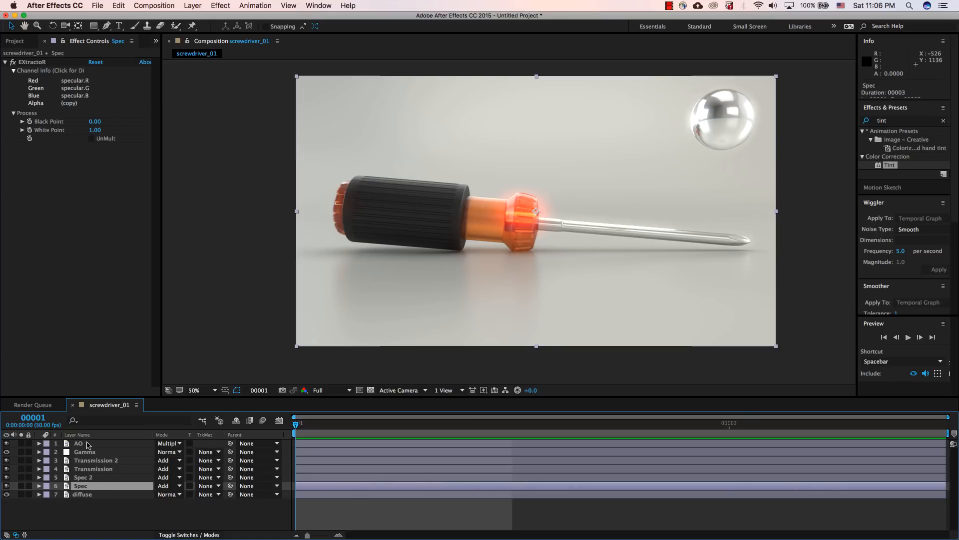
left_click(86, 495)
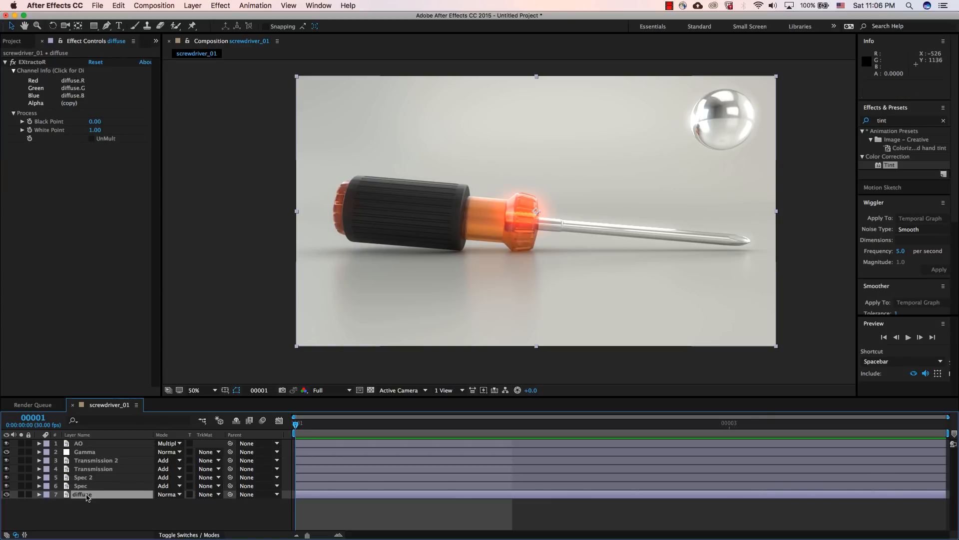
left_click(93, 486)
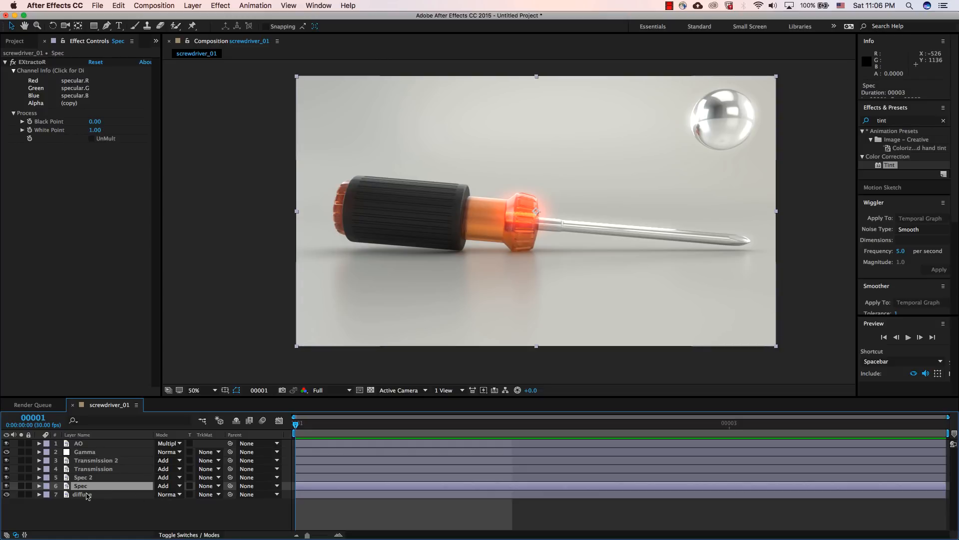
Step: Collapse the settings of the EXtractoR and Glow effects on the Transmission 2 layer
left_click(88, 461)
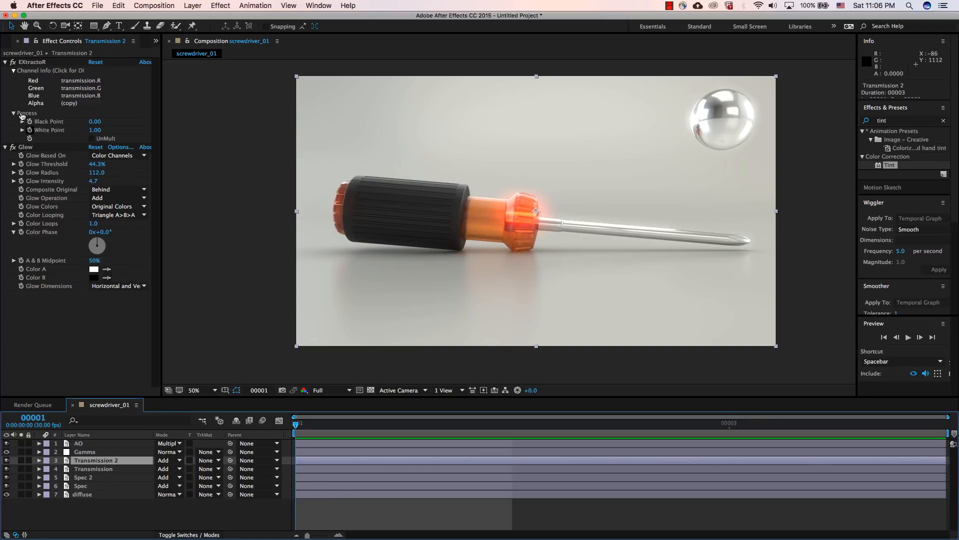
left_click(5, 62)
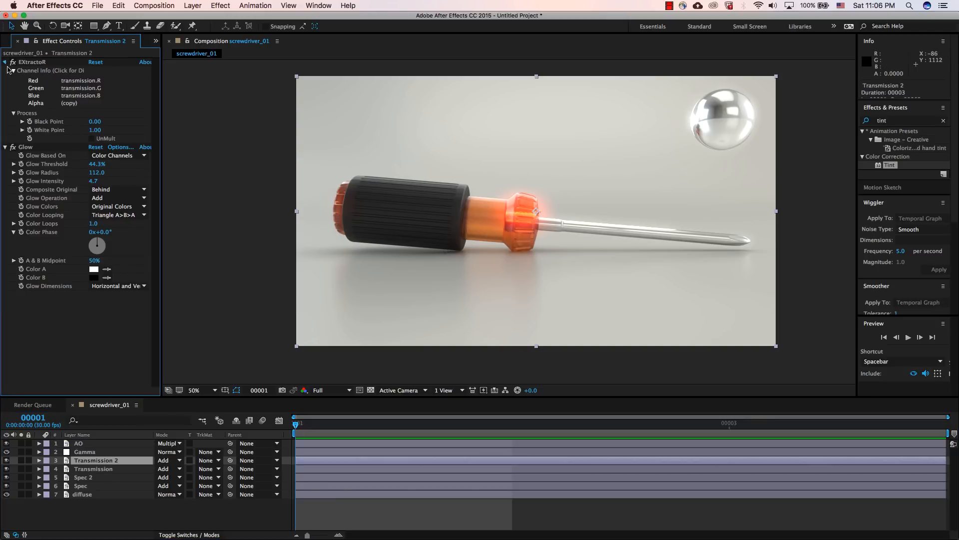
left_click(5, 71)
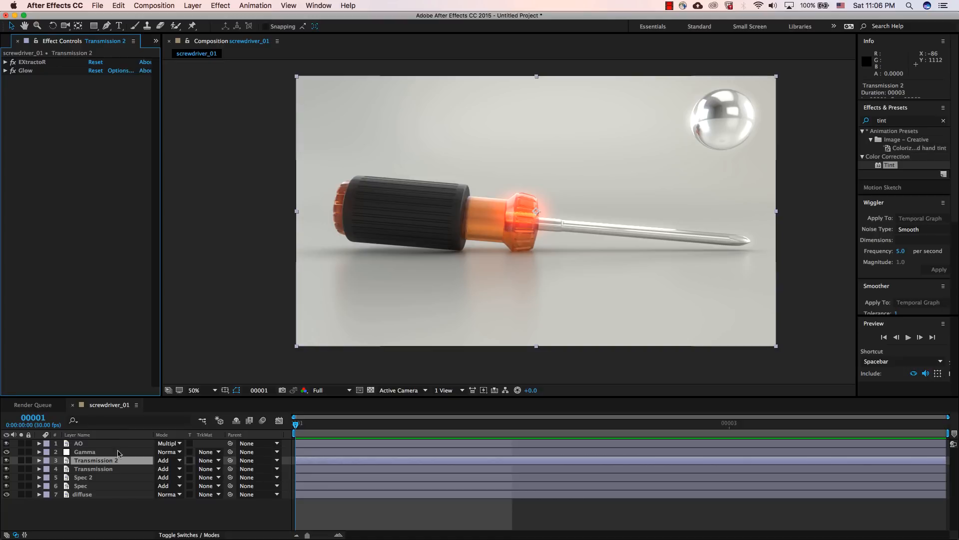
Step: Hide the Transmission 2 layer and leave the original Transmission layer selected
left_click(110, 463)
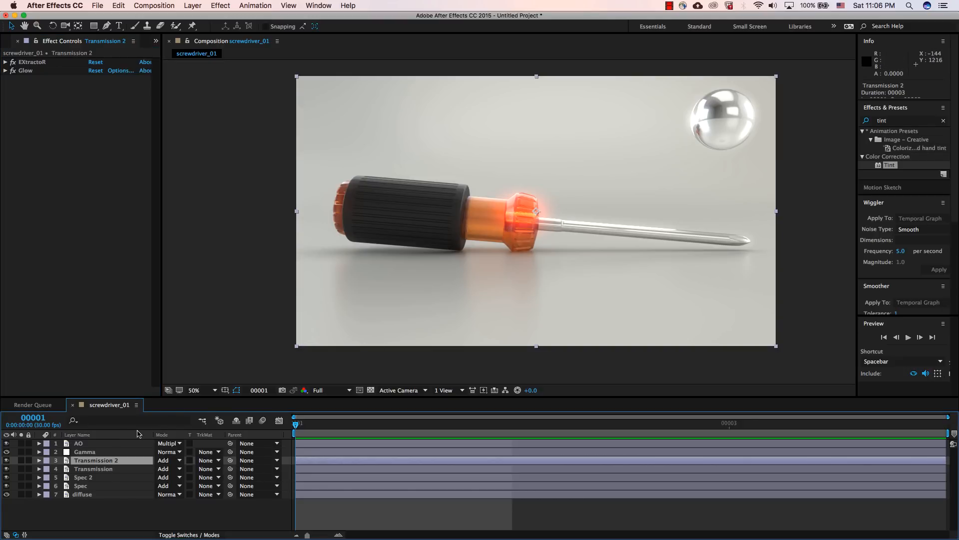
left_click(95, 468)
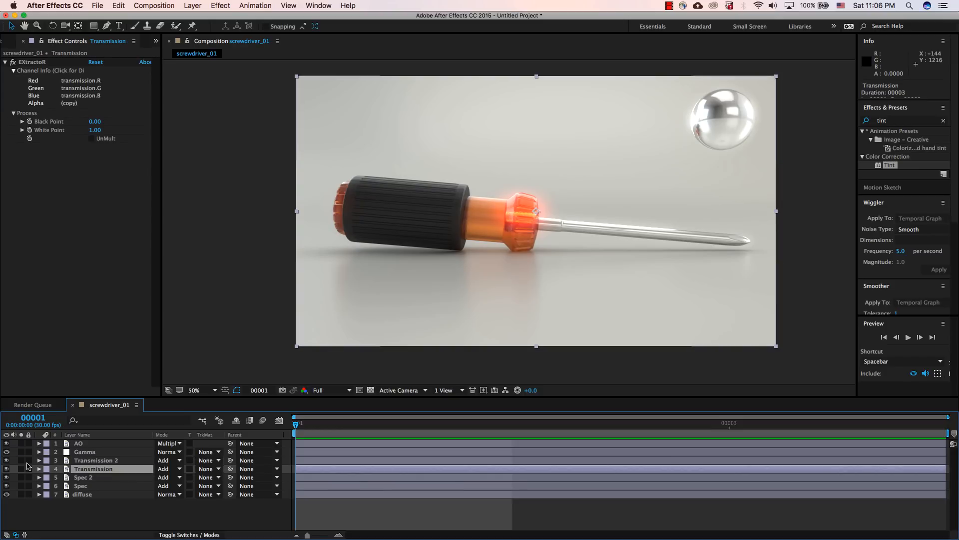
left_click(7, 460)
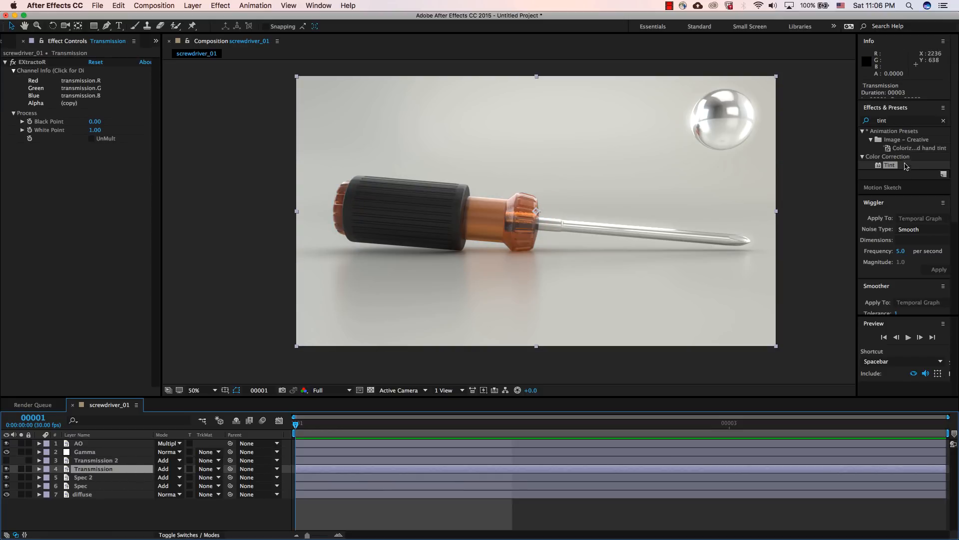
Step: Apply the Hue/Saturation effect to the Transmission layer and raise its Master Saturation to 25
left_click(901, 121)
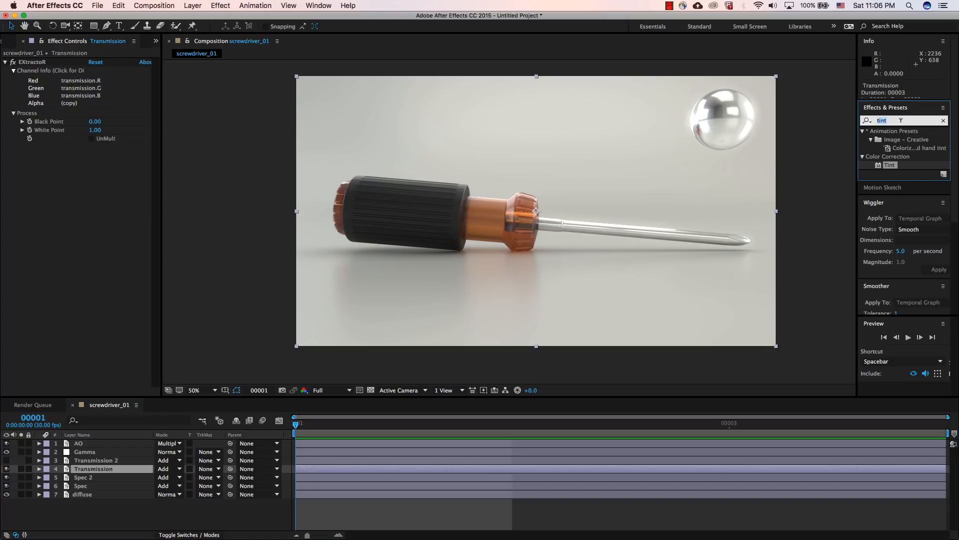
type("hue")
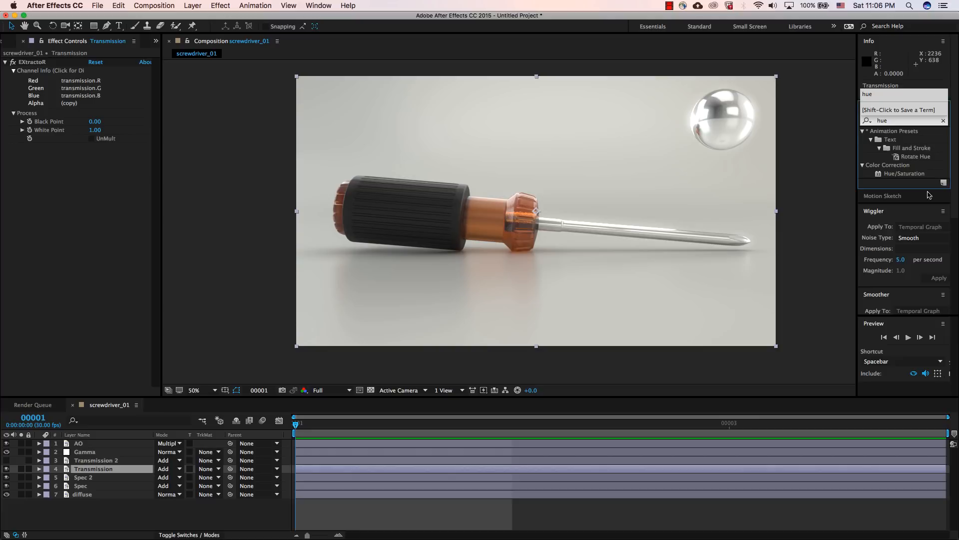
double_click(903, 173)
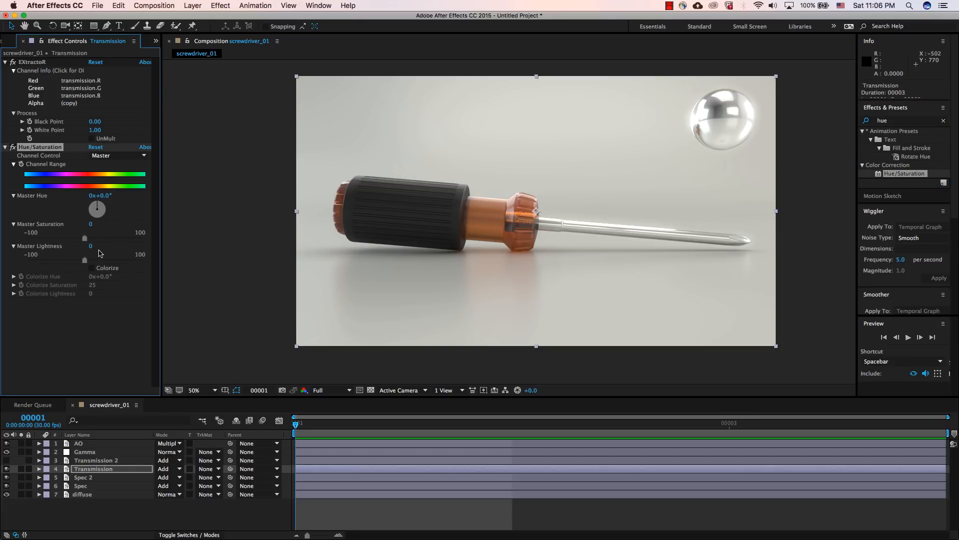
left_click_drag(85, 240, 99, 239)
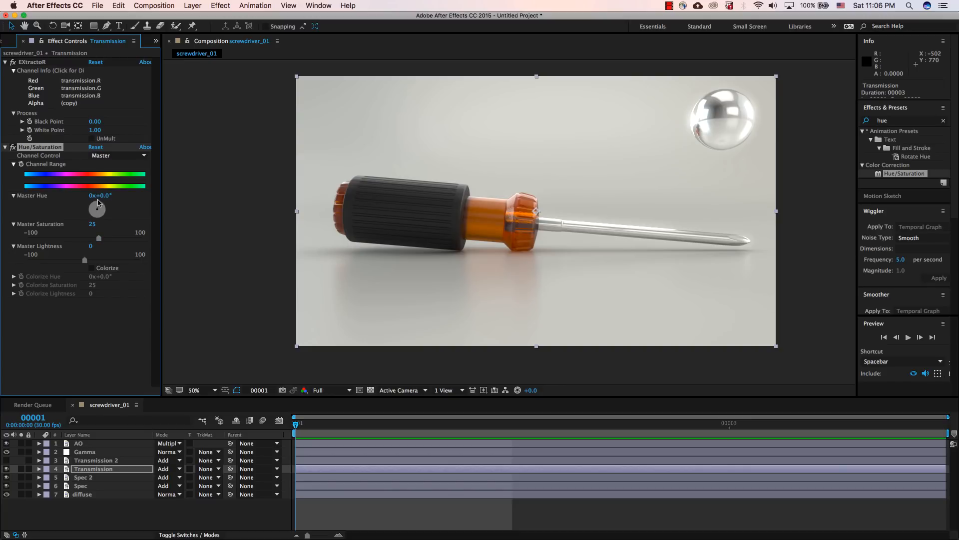
Step: Experiment with the Transmission layer's Master Hue and set it to 0x+357° for a slightly redder handle
left_click_drag(98, 205, 98, 205)
key("super+z")
left_click_drag(103, 195, 283, 195)
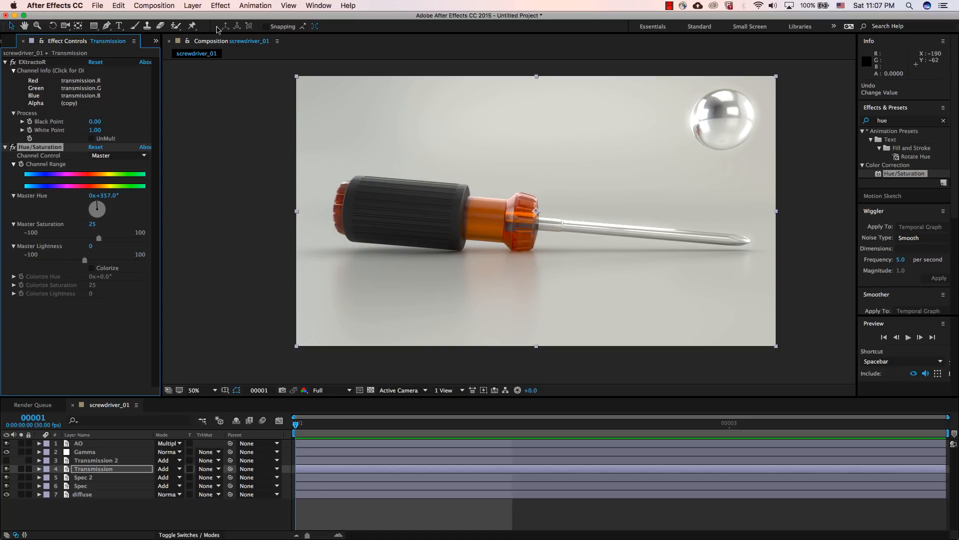
Step: Send the current frame of the screwdriver_01 composition to the render queue to save it as a file
left_click(153, 5)
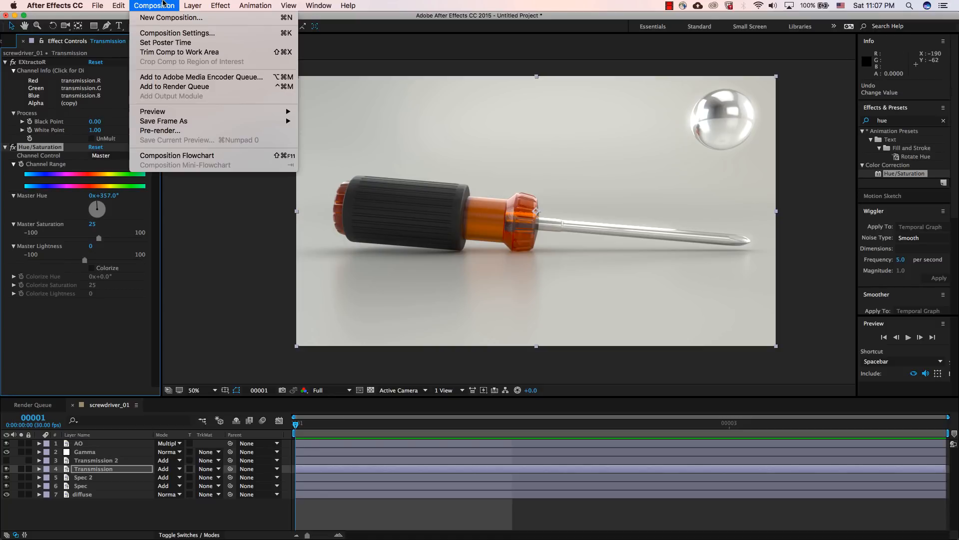
mouse_move(164, 114)
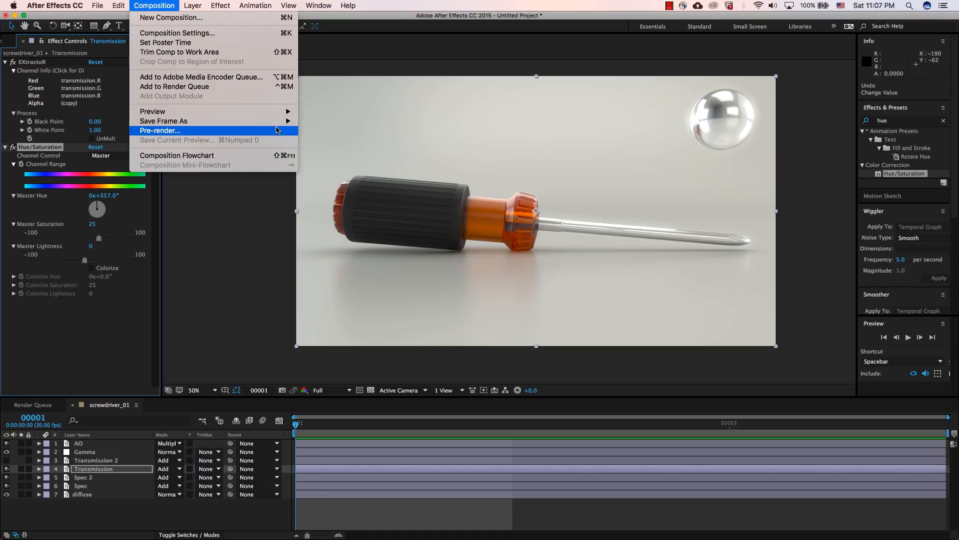
mouse_move(287, 122)
left_click(317, 121)
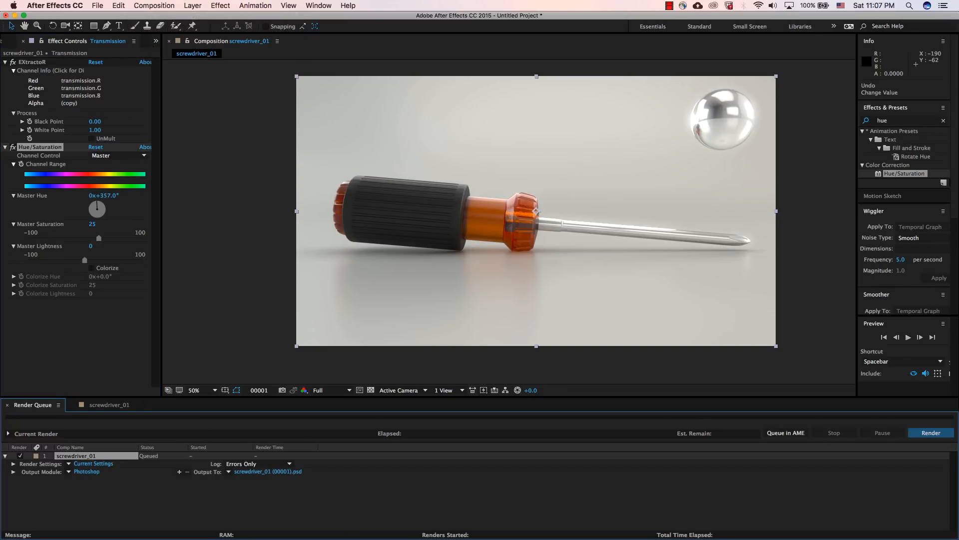
Step: Set the queued frame's output format to JPEG Sequence and check its JPEG quality options
left_click(92, 471)
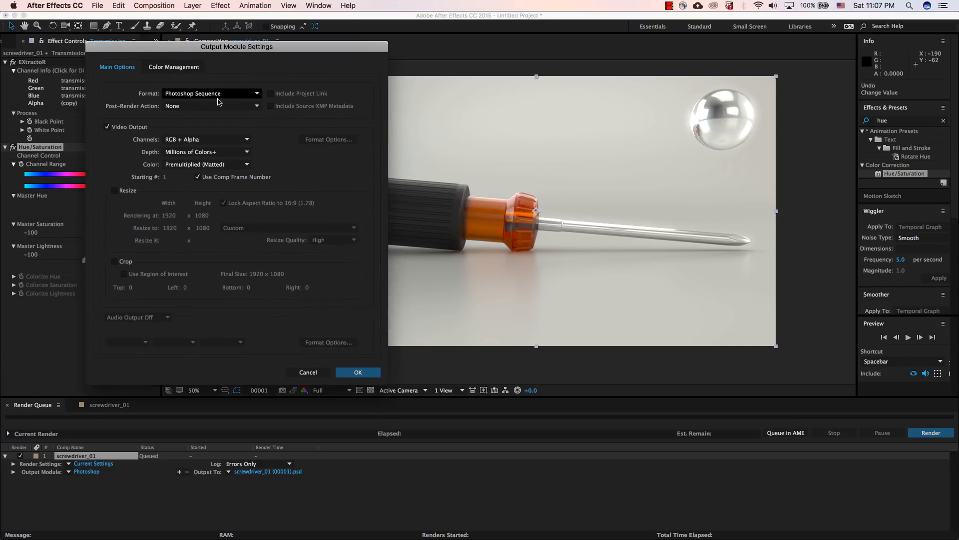
left_click(216, 94)
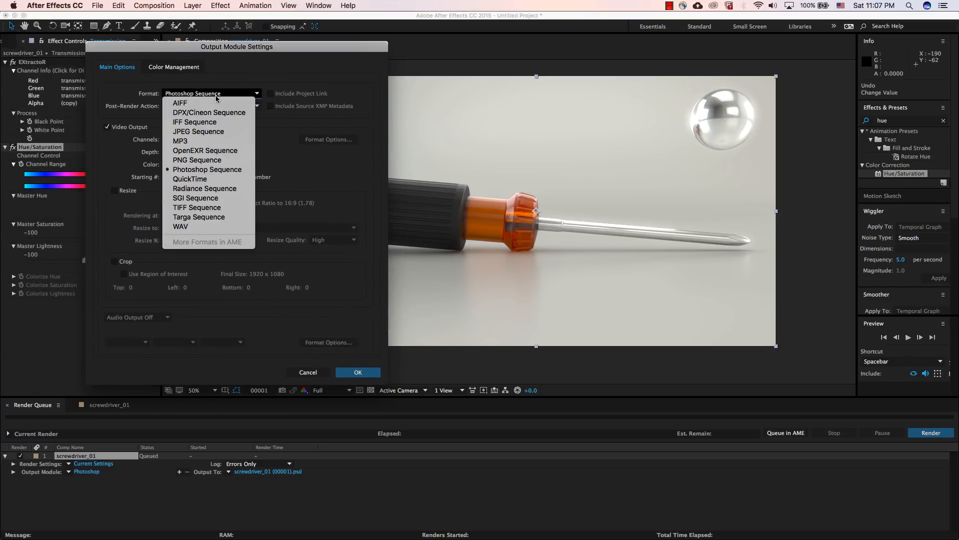
left_click(210, 130)
left_click(324, 142)
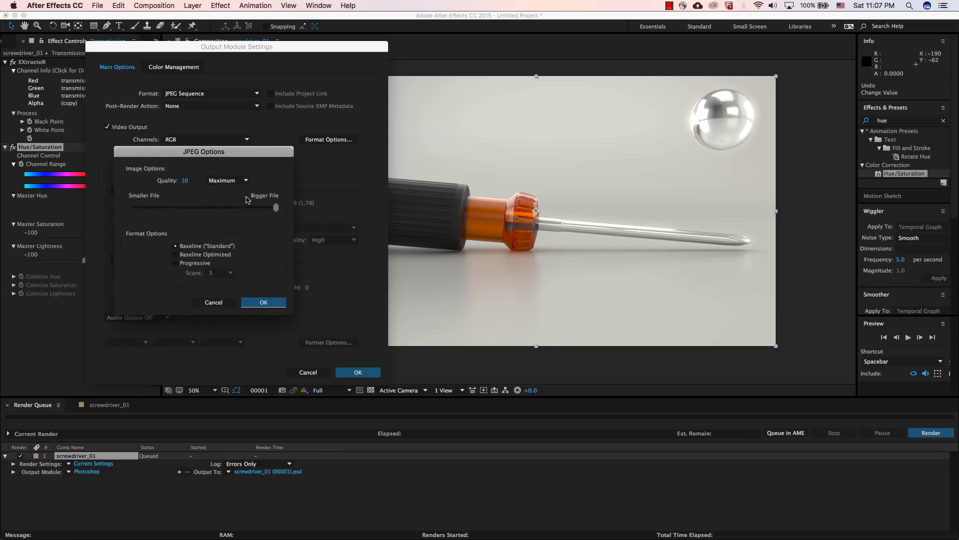
left_click(228, 303)
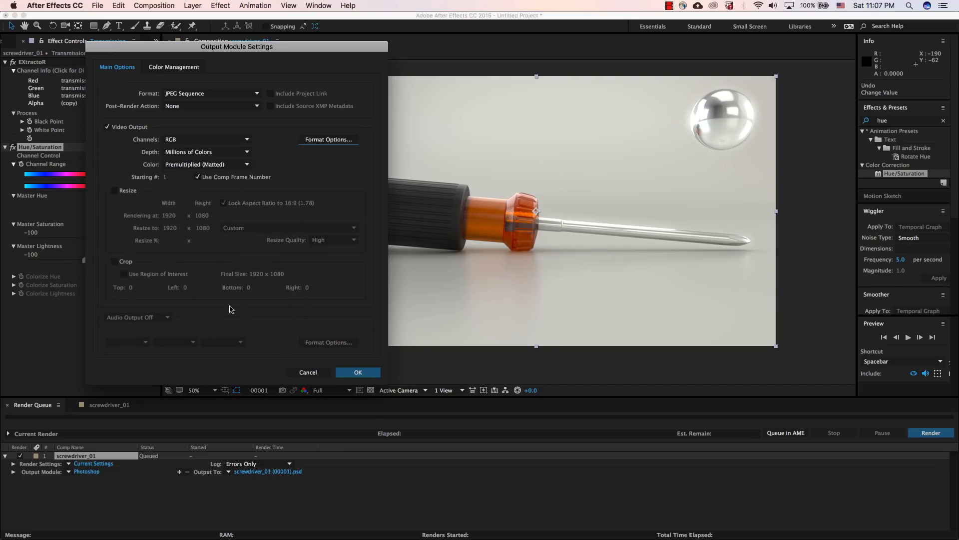
left_click(357, 371)
Step: Check the output frame's file name and destination folder, leaving both as they are
left_click(255, 472)
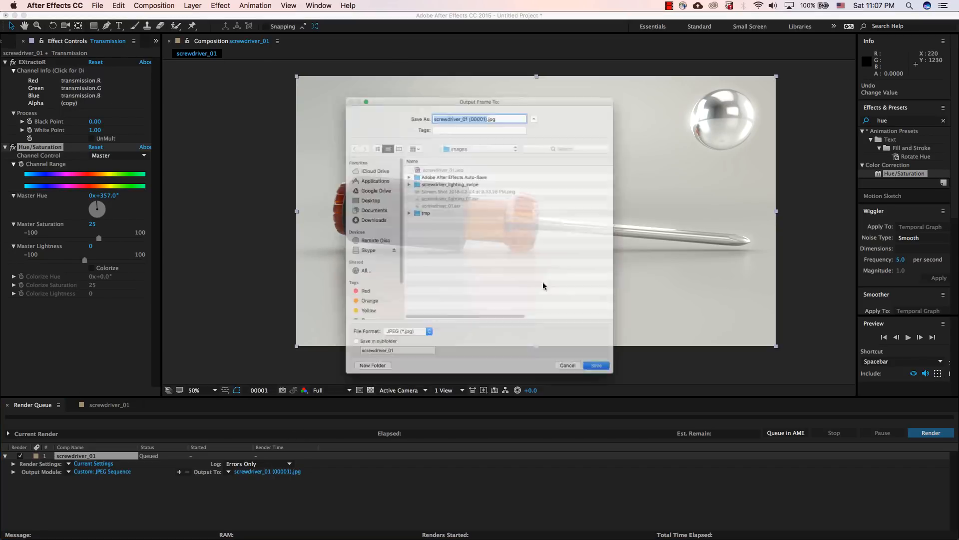
left_click_drag(447, 64, 341, 101)
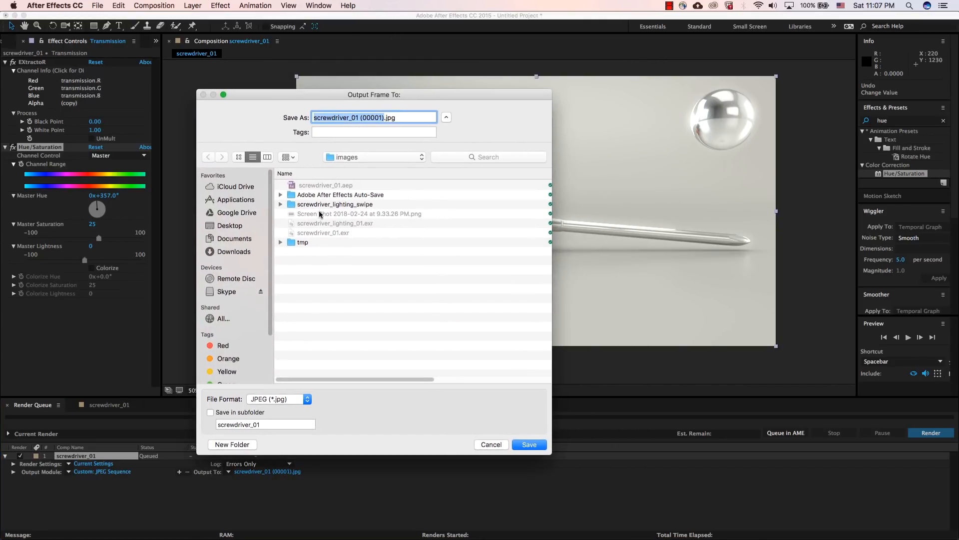
left_click(492, 446)
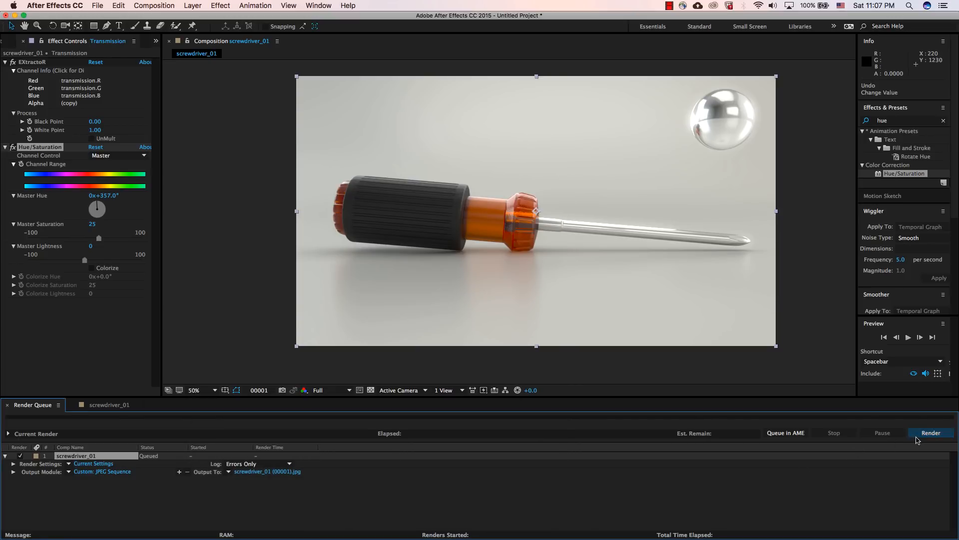